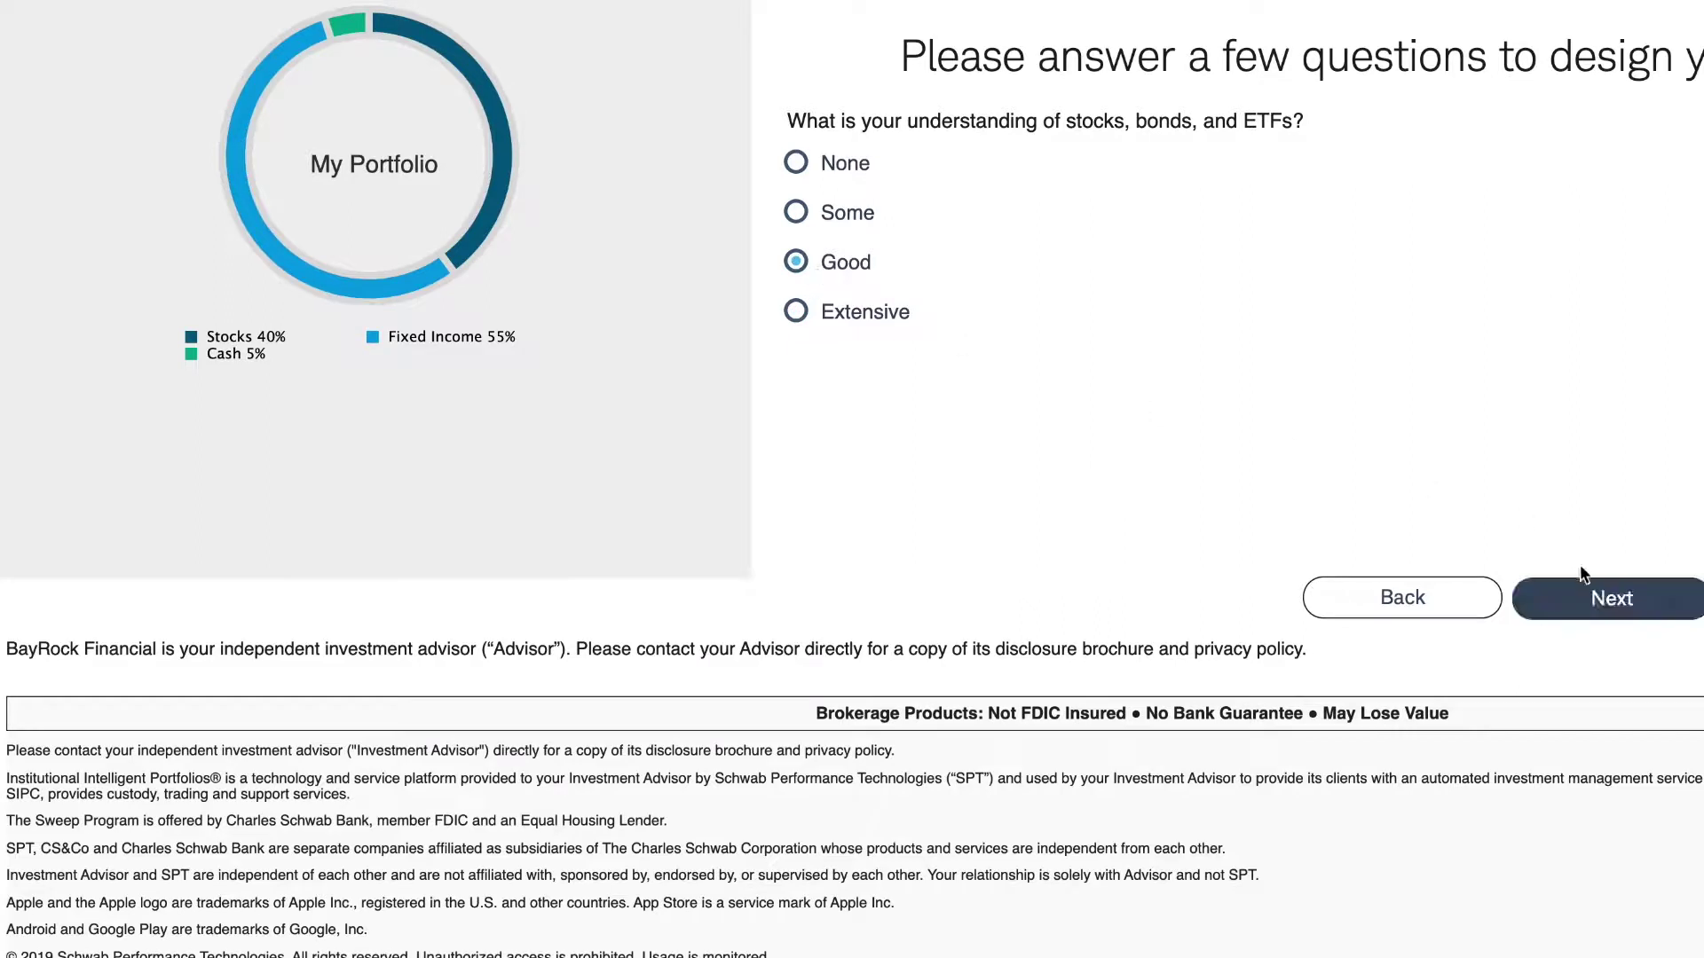
- Answer the risk question with 'an inherent part of investing' and continue
{"action": "left_click", "coordinate": [1604, 610]}
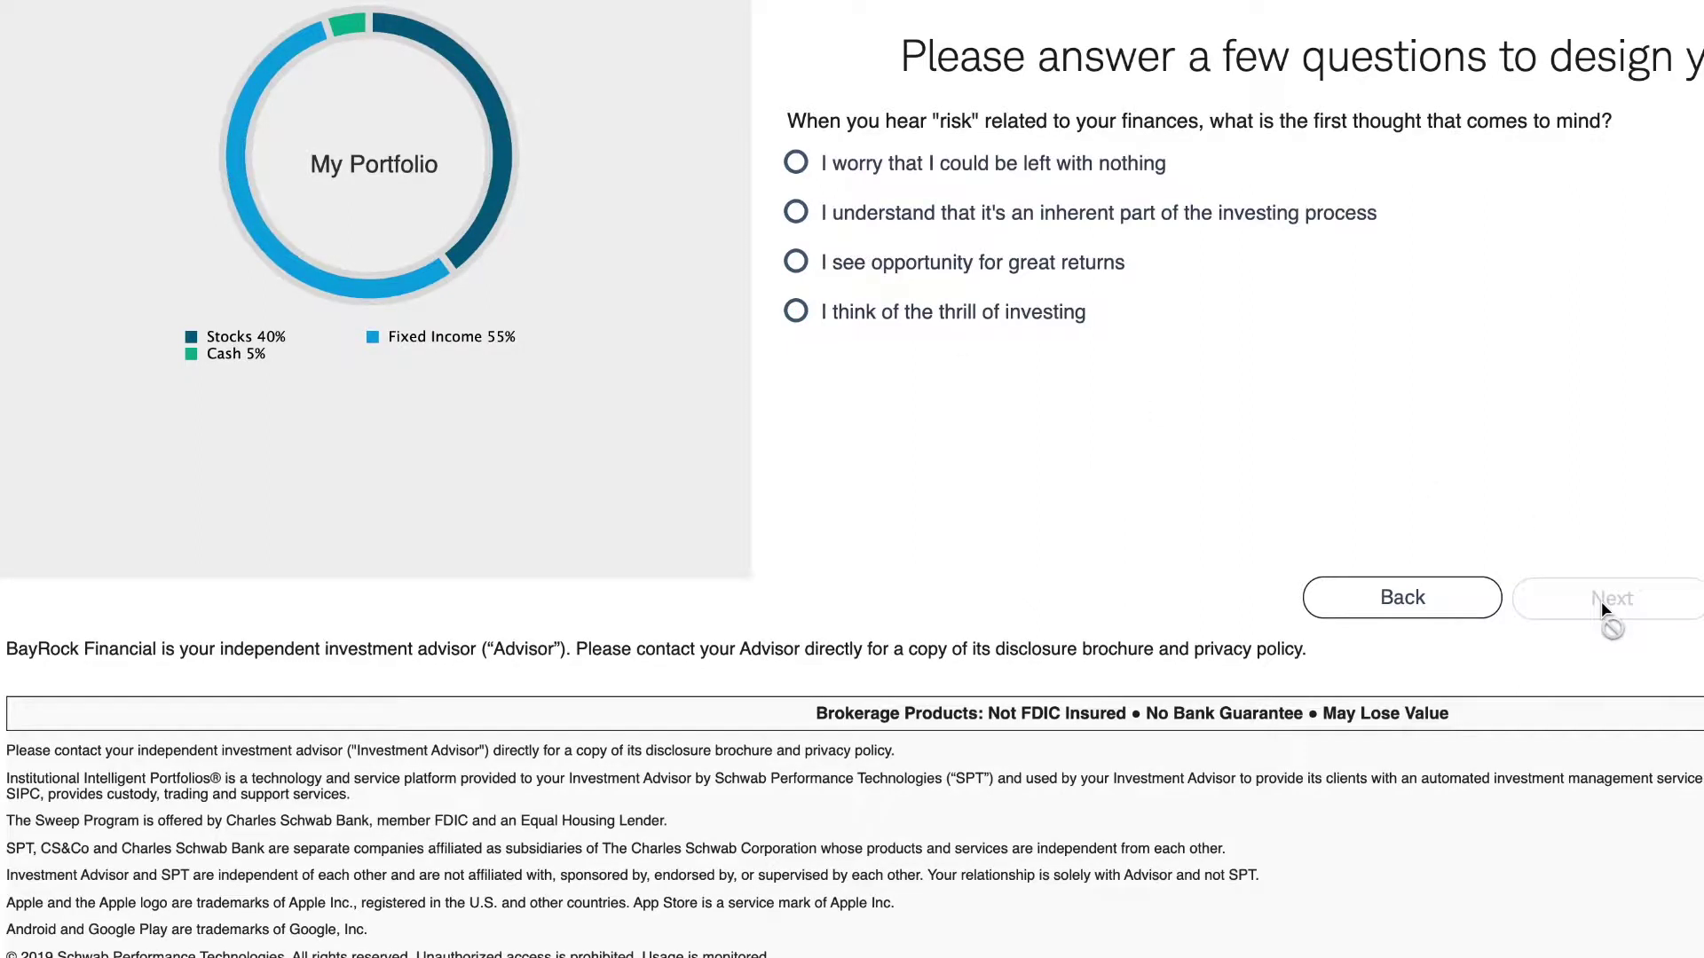
{"action": "left_click", "coordinate": [796, 263]}
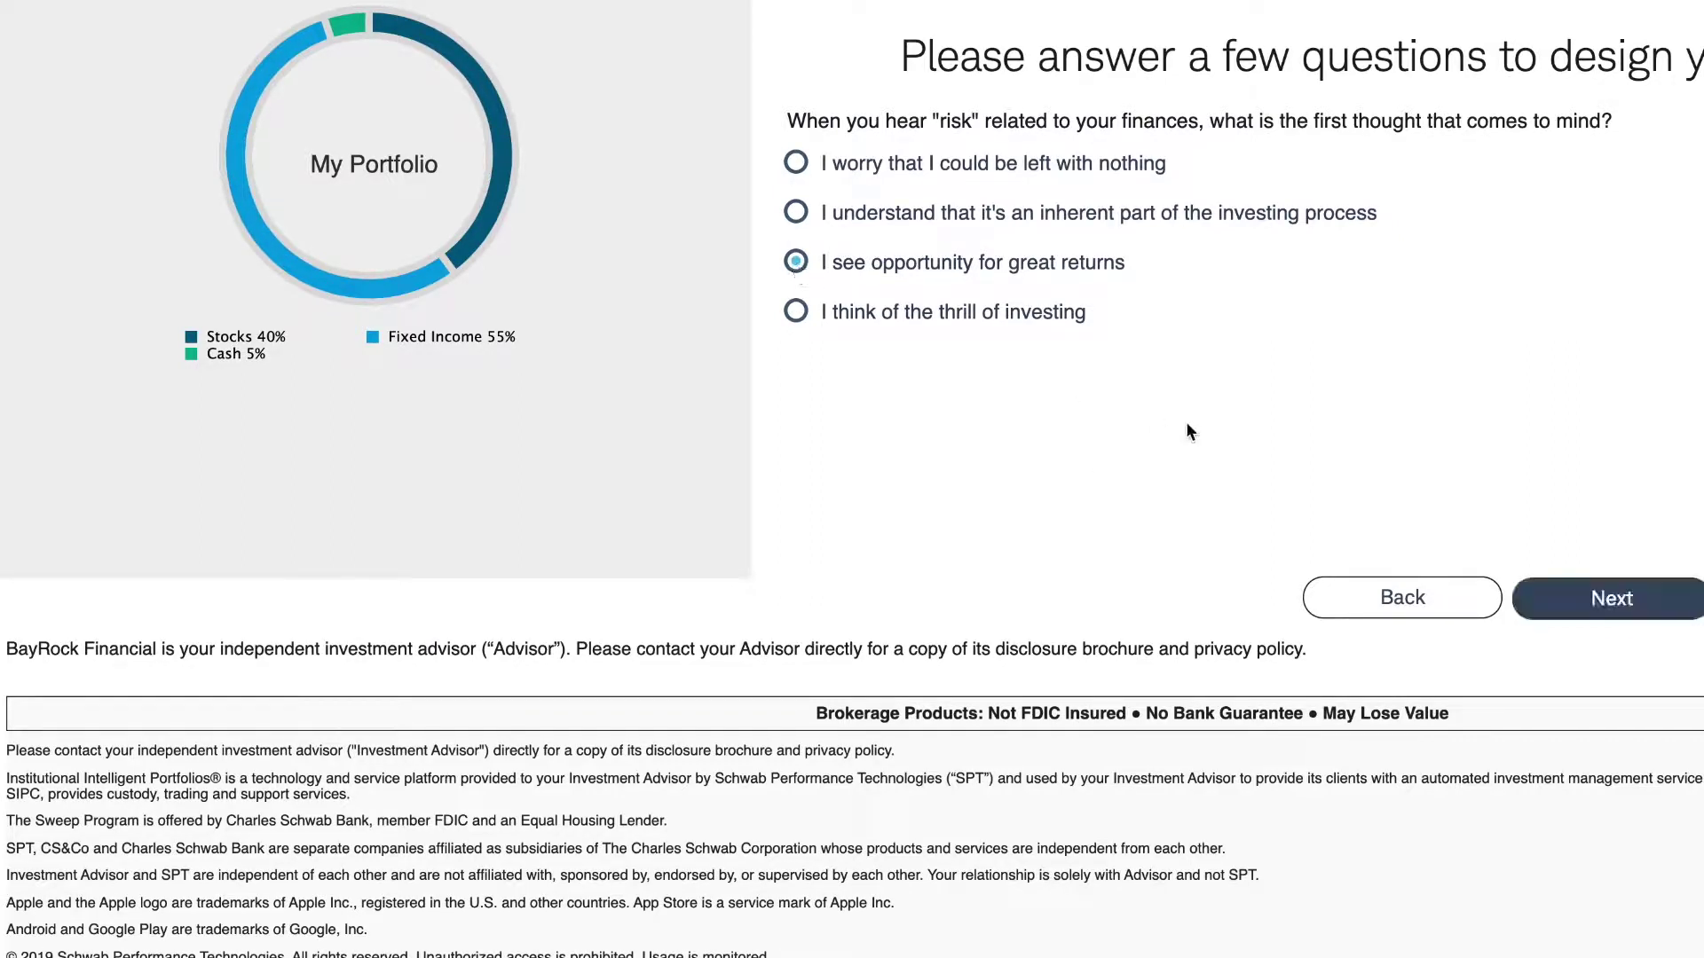
{"action": "left_click", "coordinate": [795, 214]}
{"action": "left_click", "coordinate": [1588, 598]}
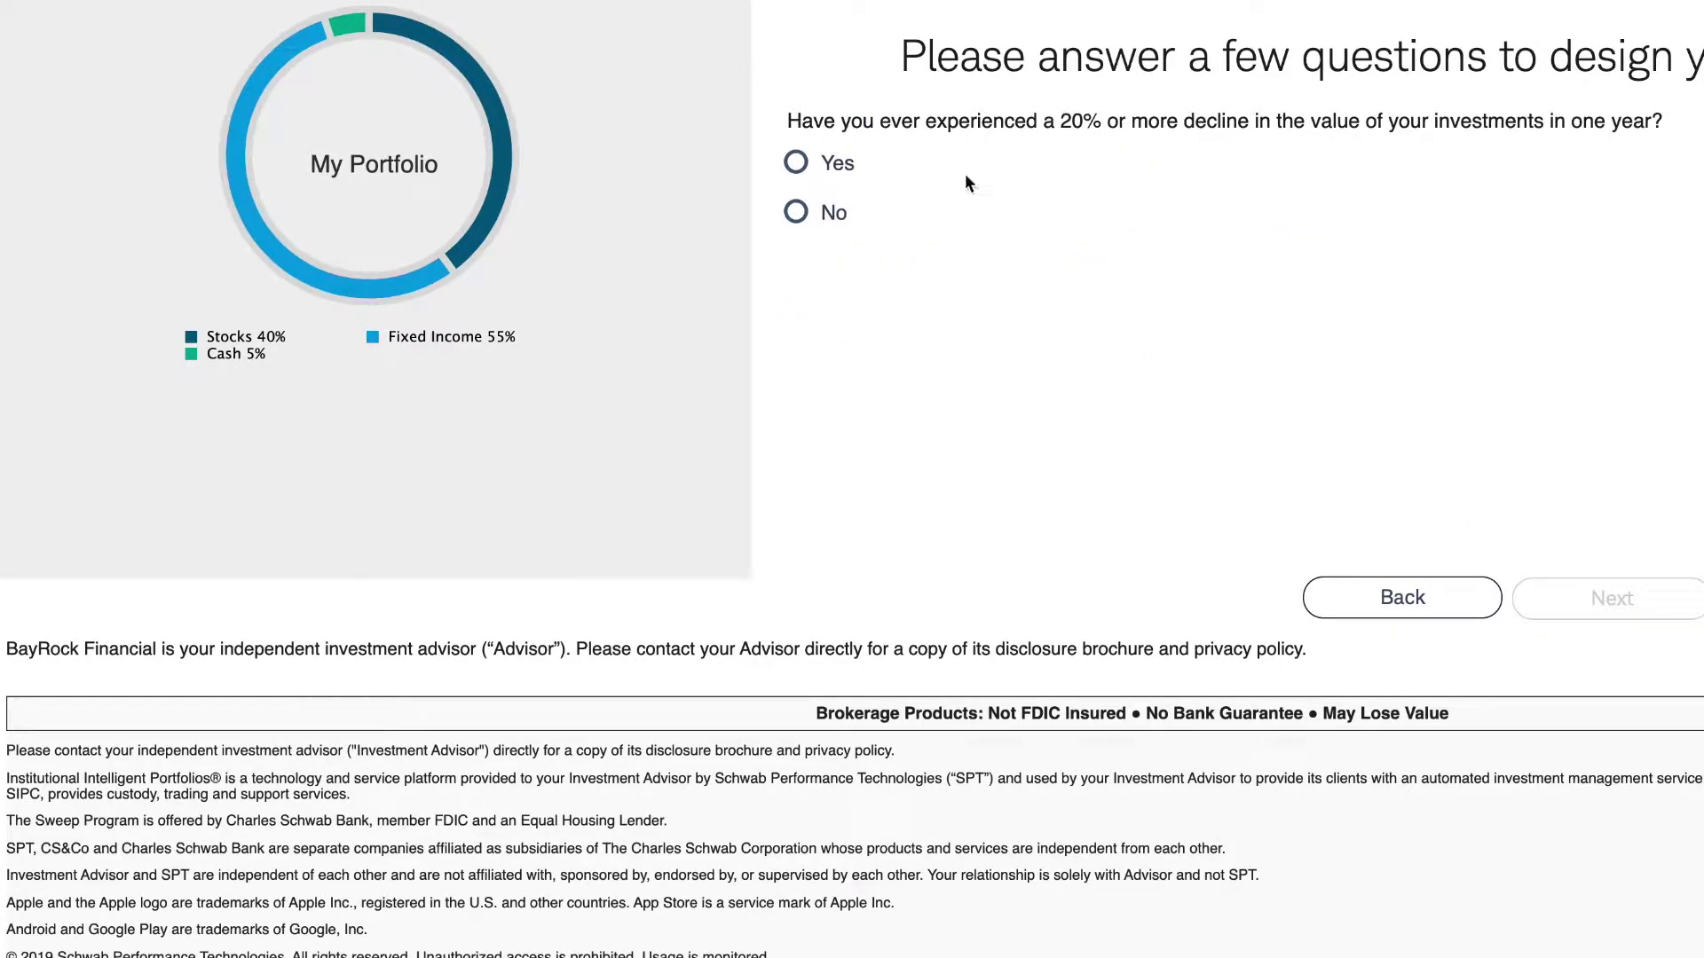
- Answer Yes to having experienced a 20% decline, and say you did nothing in response
{"action": "left_click", "coordinate": [796, 163]}
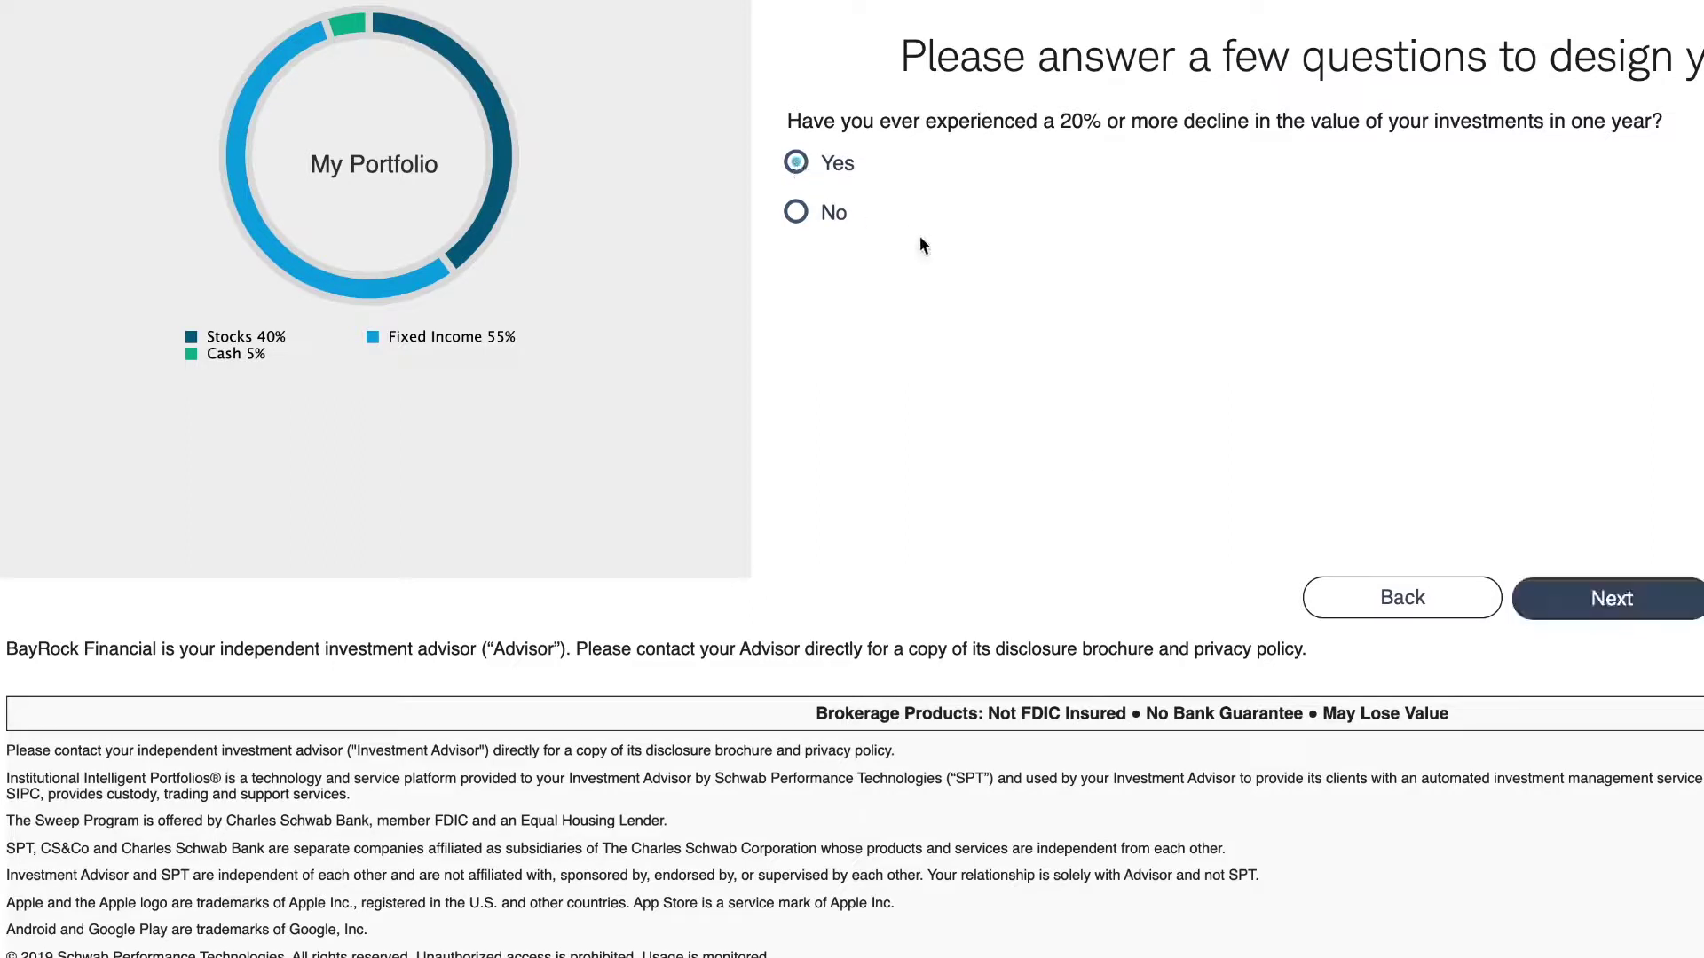
{"action": "left_click", "coordinate": [1615, 598]}
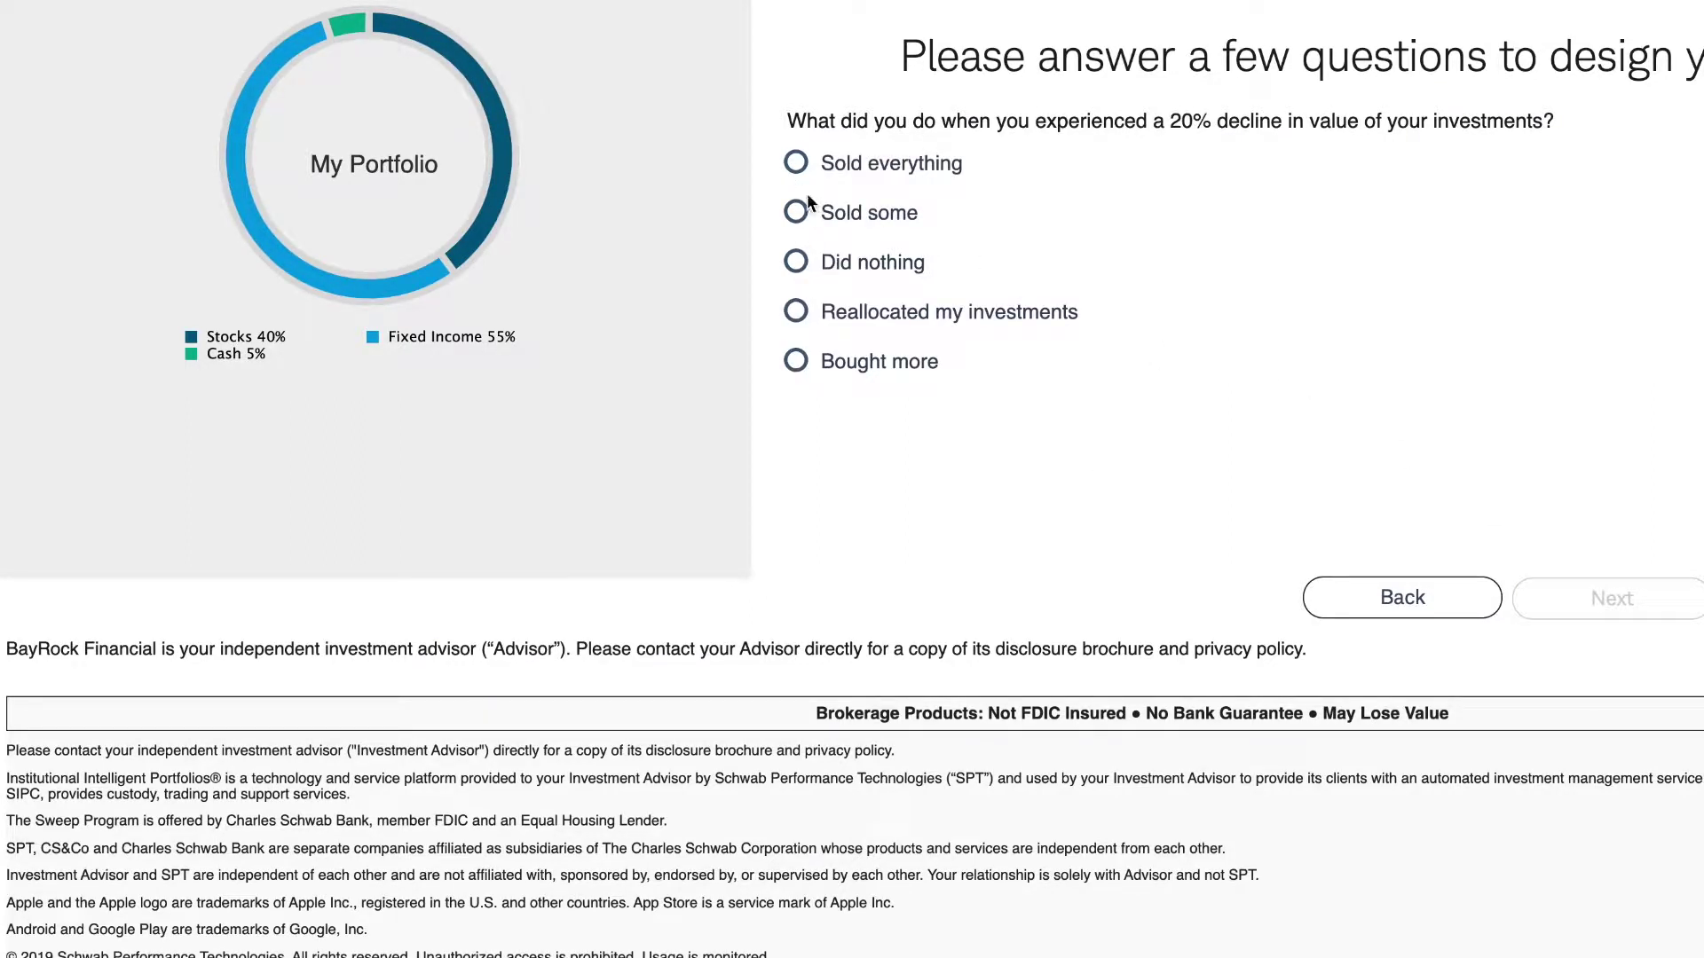
{"action": "left_click", "coordinate": [798, 214]}
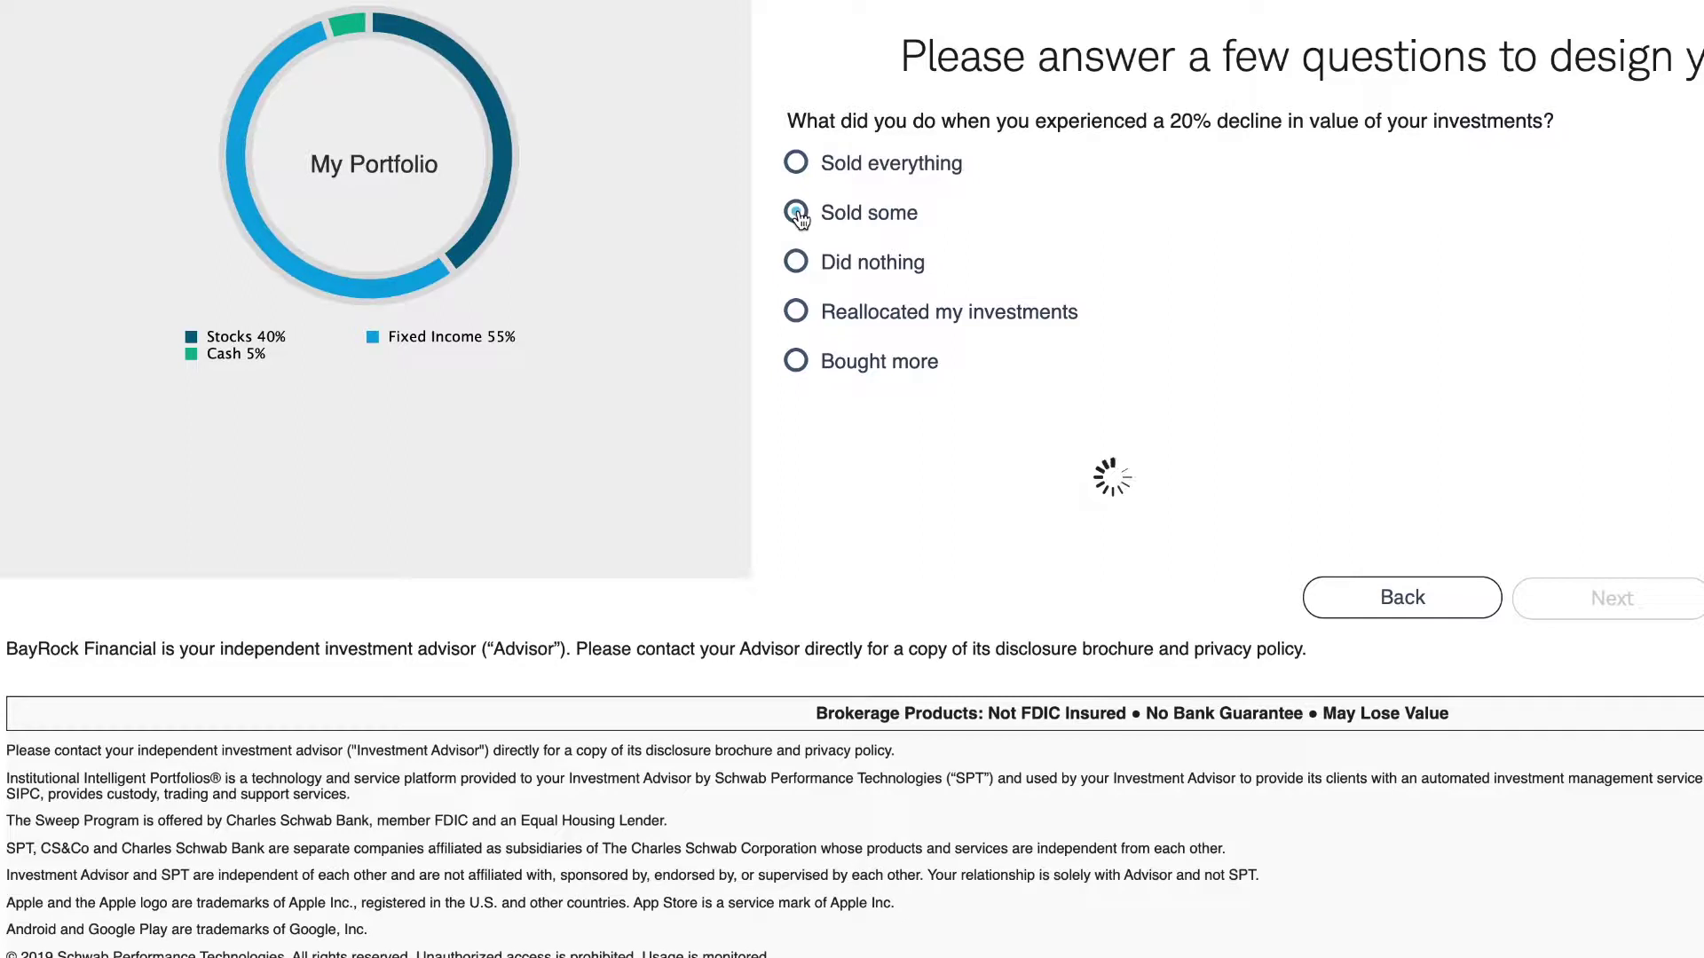
{"action": "left_click", "coordinate": [797, 313]}
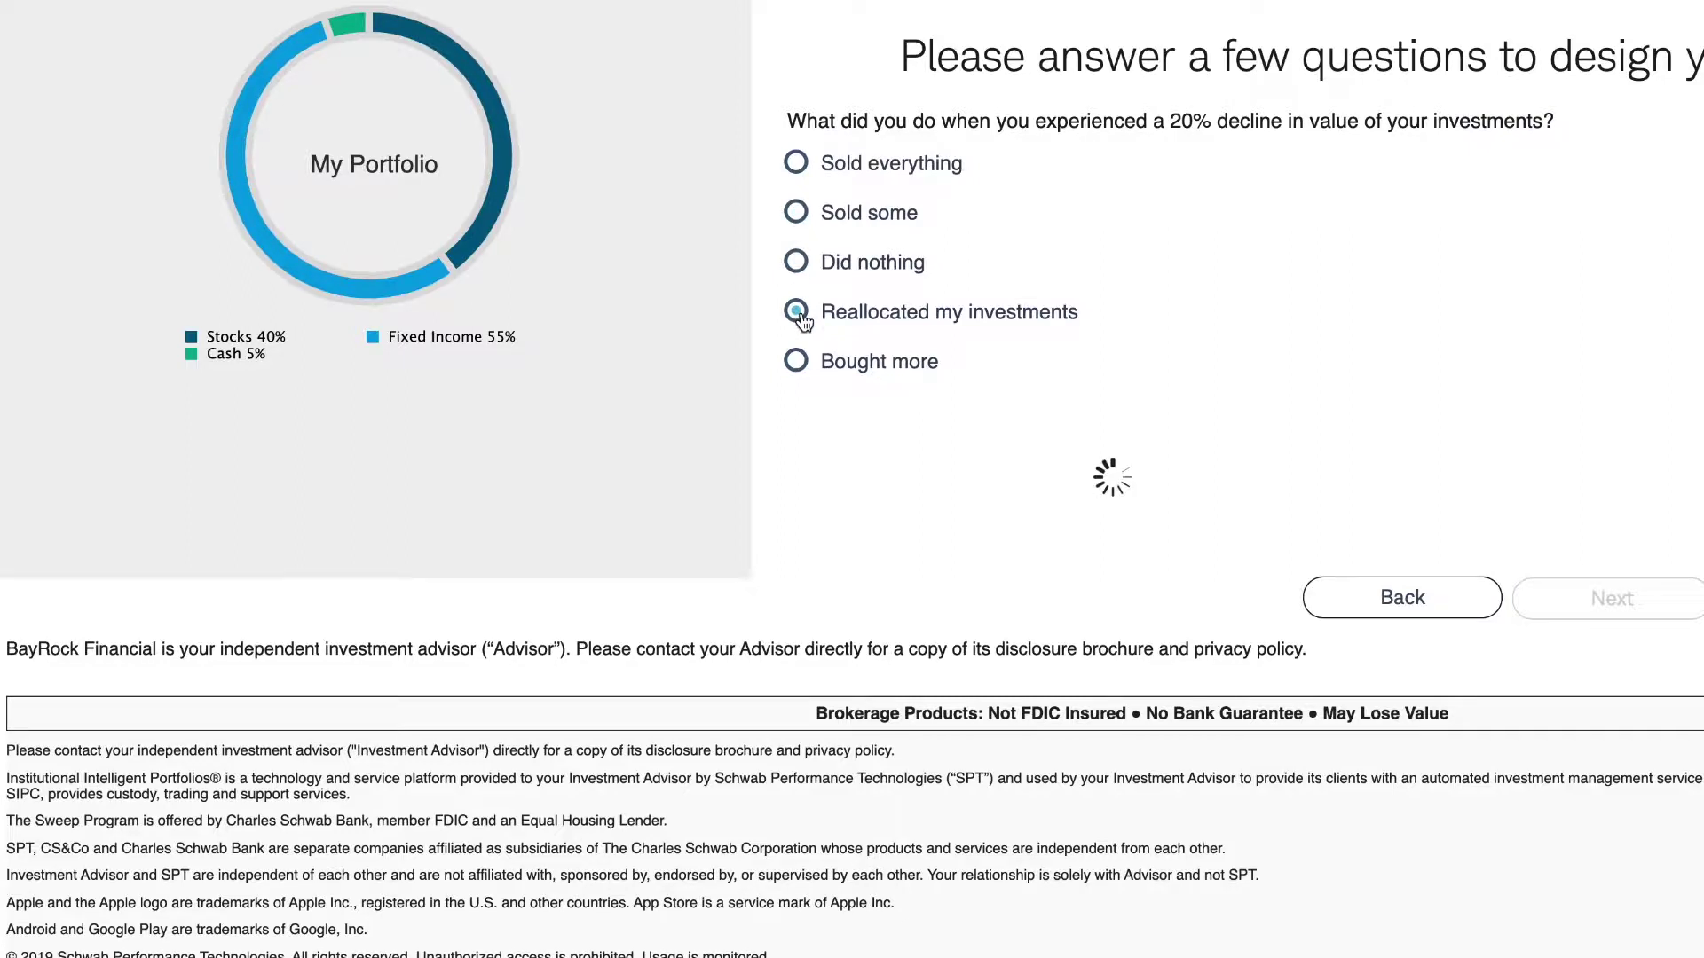
{"action": "left_click", "coordinate": [797, 263]}
- For the decision-approach question, choose 'I confidently make decisions and don't look back'
{"action": "left_click", "coordinate": [1561, 603]}
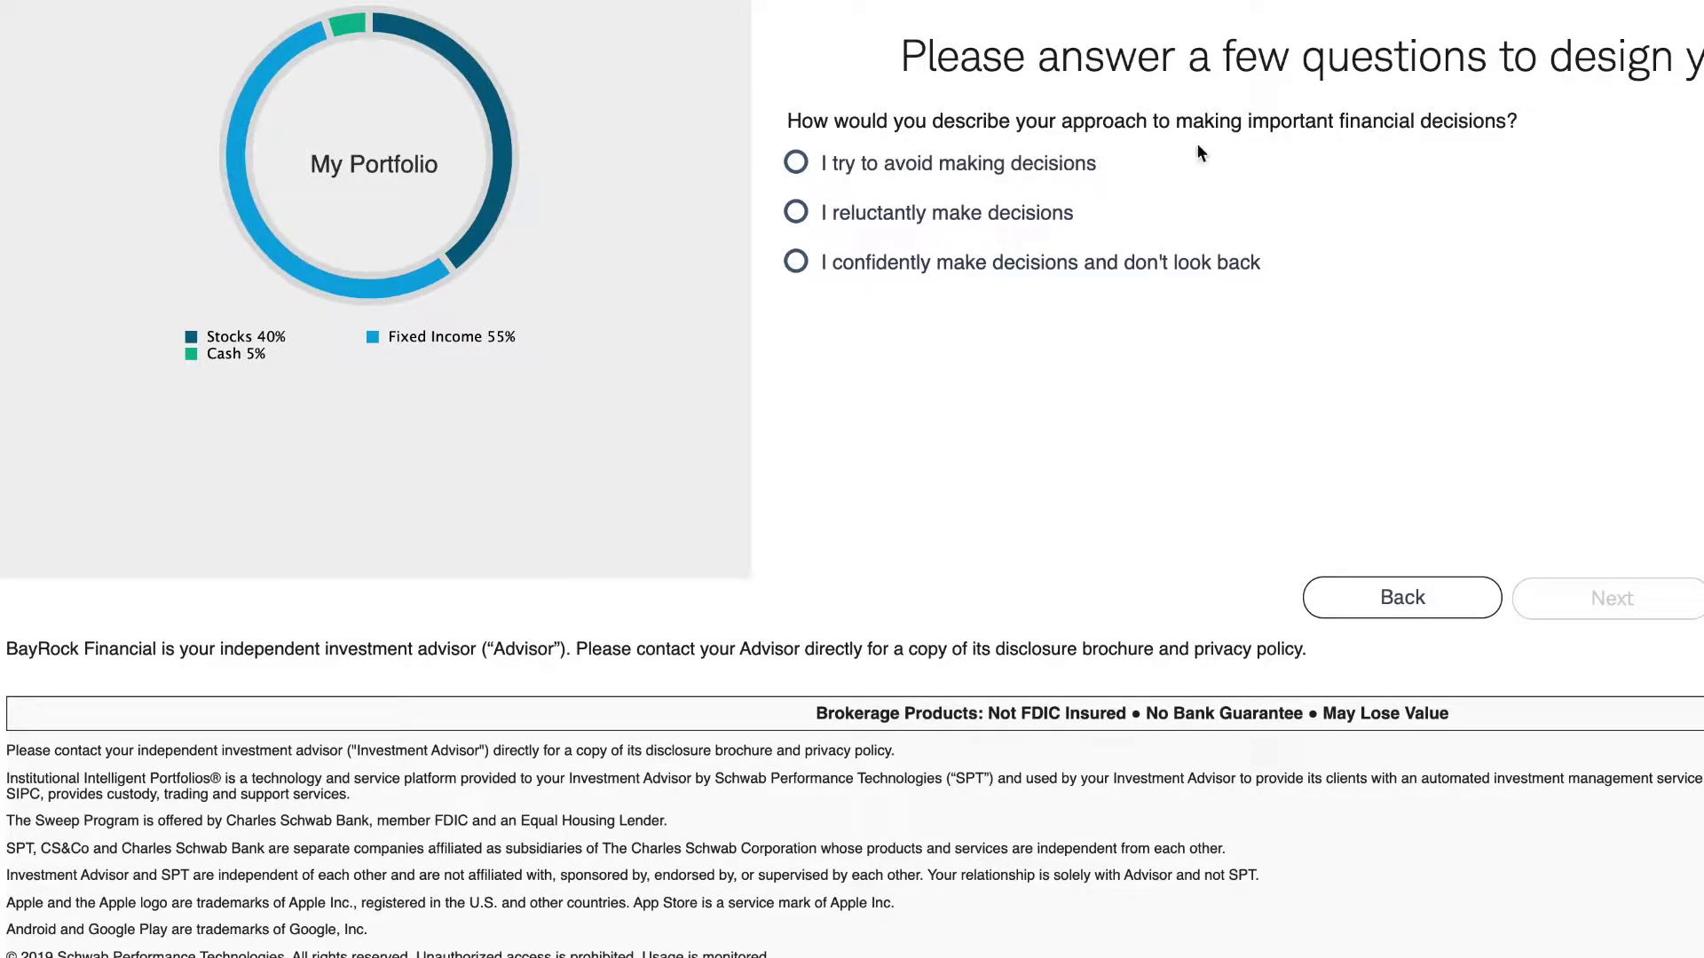
{"action": "left_click", "coordinate": [792, 213]}
{"action": "left_click", "coordinate": [796, 265]}
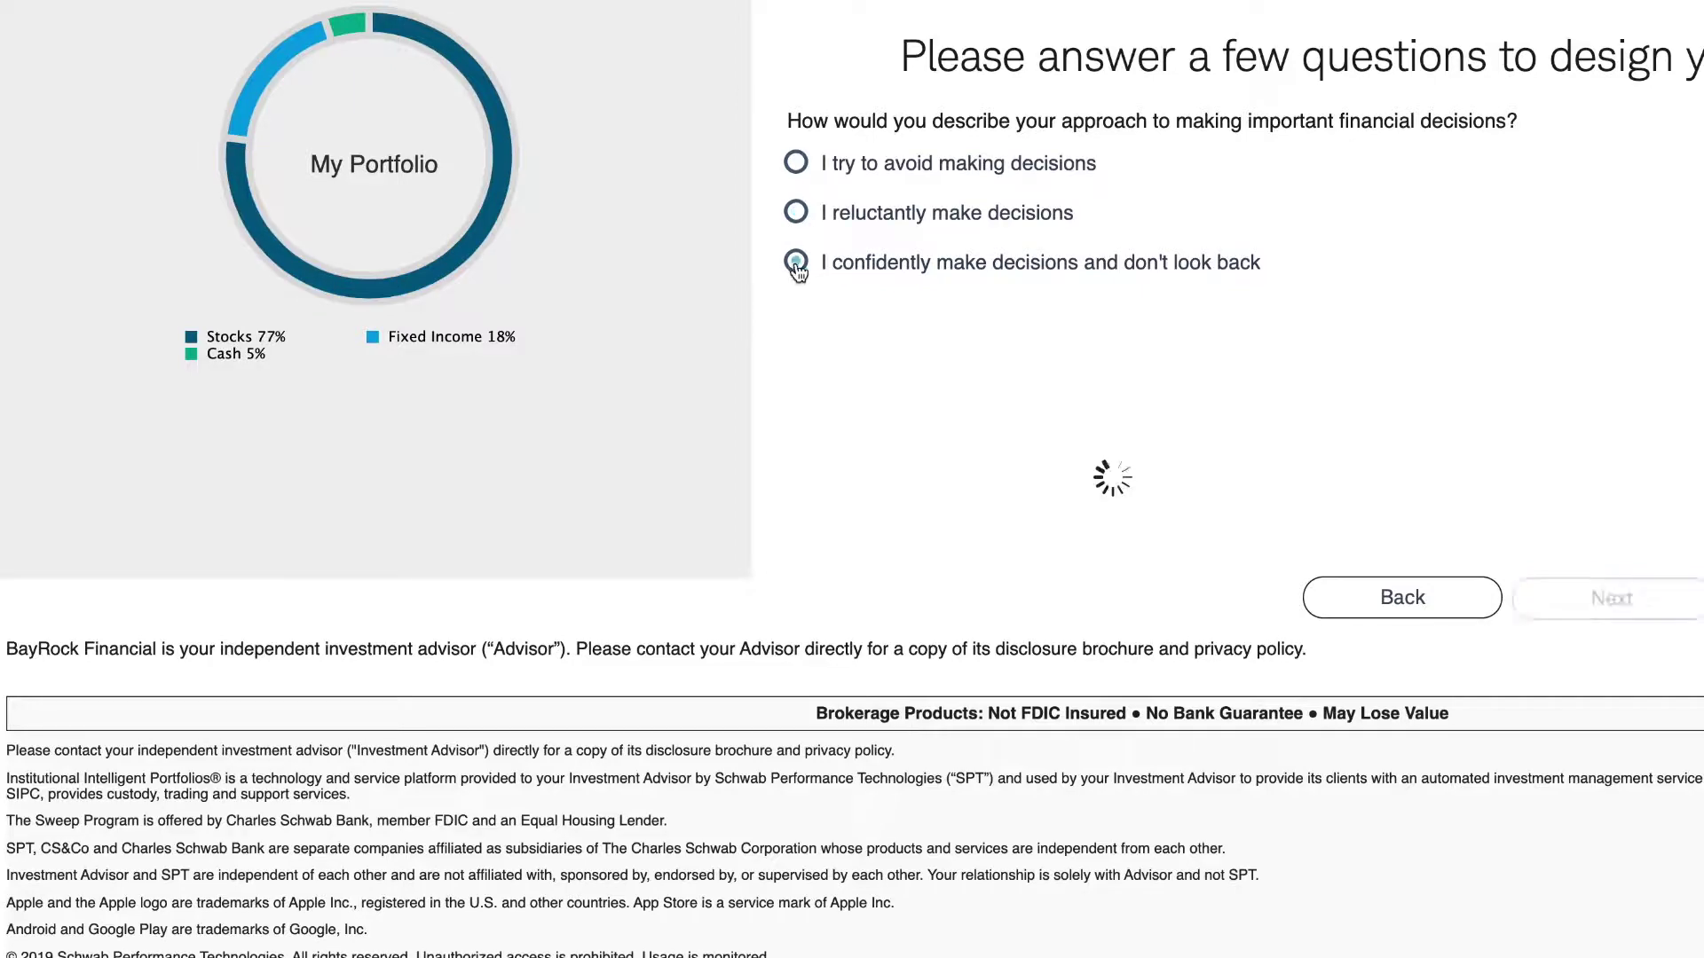
- Set goals to a $100,000 starting investment with $500 monthly contributions, then continue
{"action": "left_click", "coordinate": [1610, 598]}
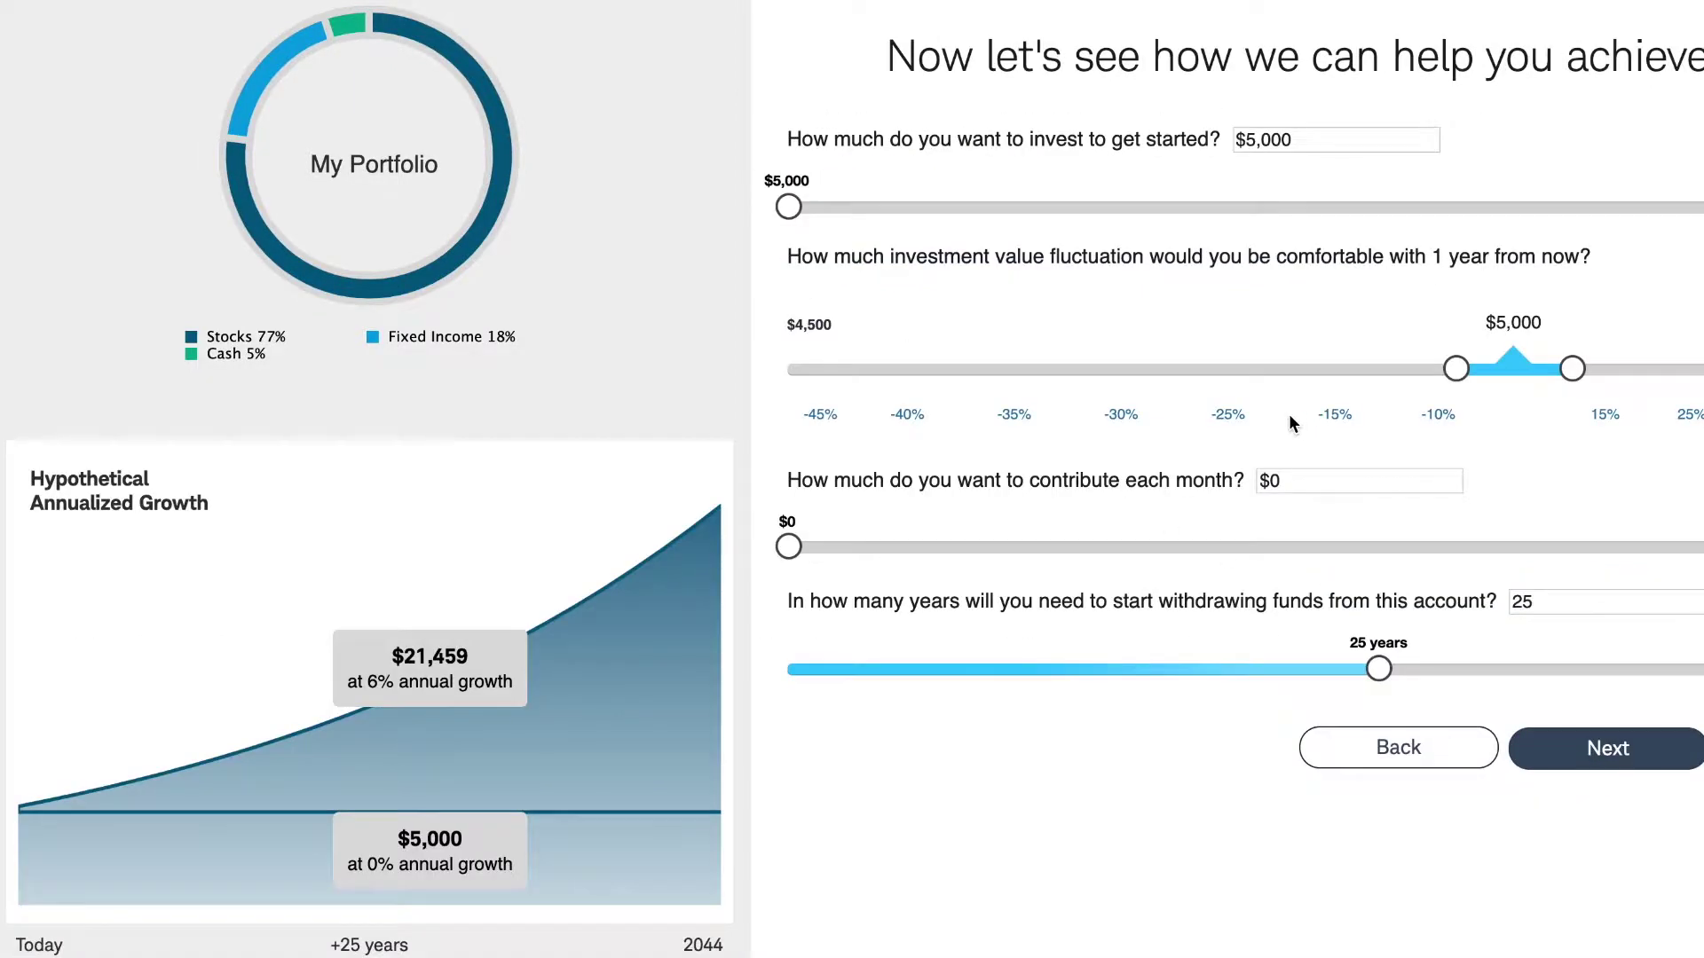
{"action": "left_click", "coordinate": [1331, 142]}
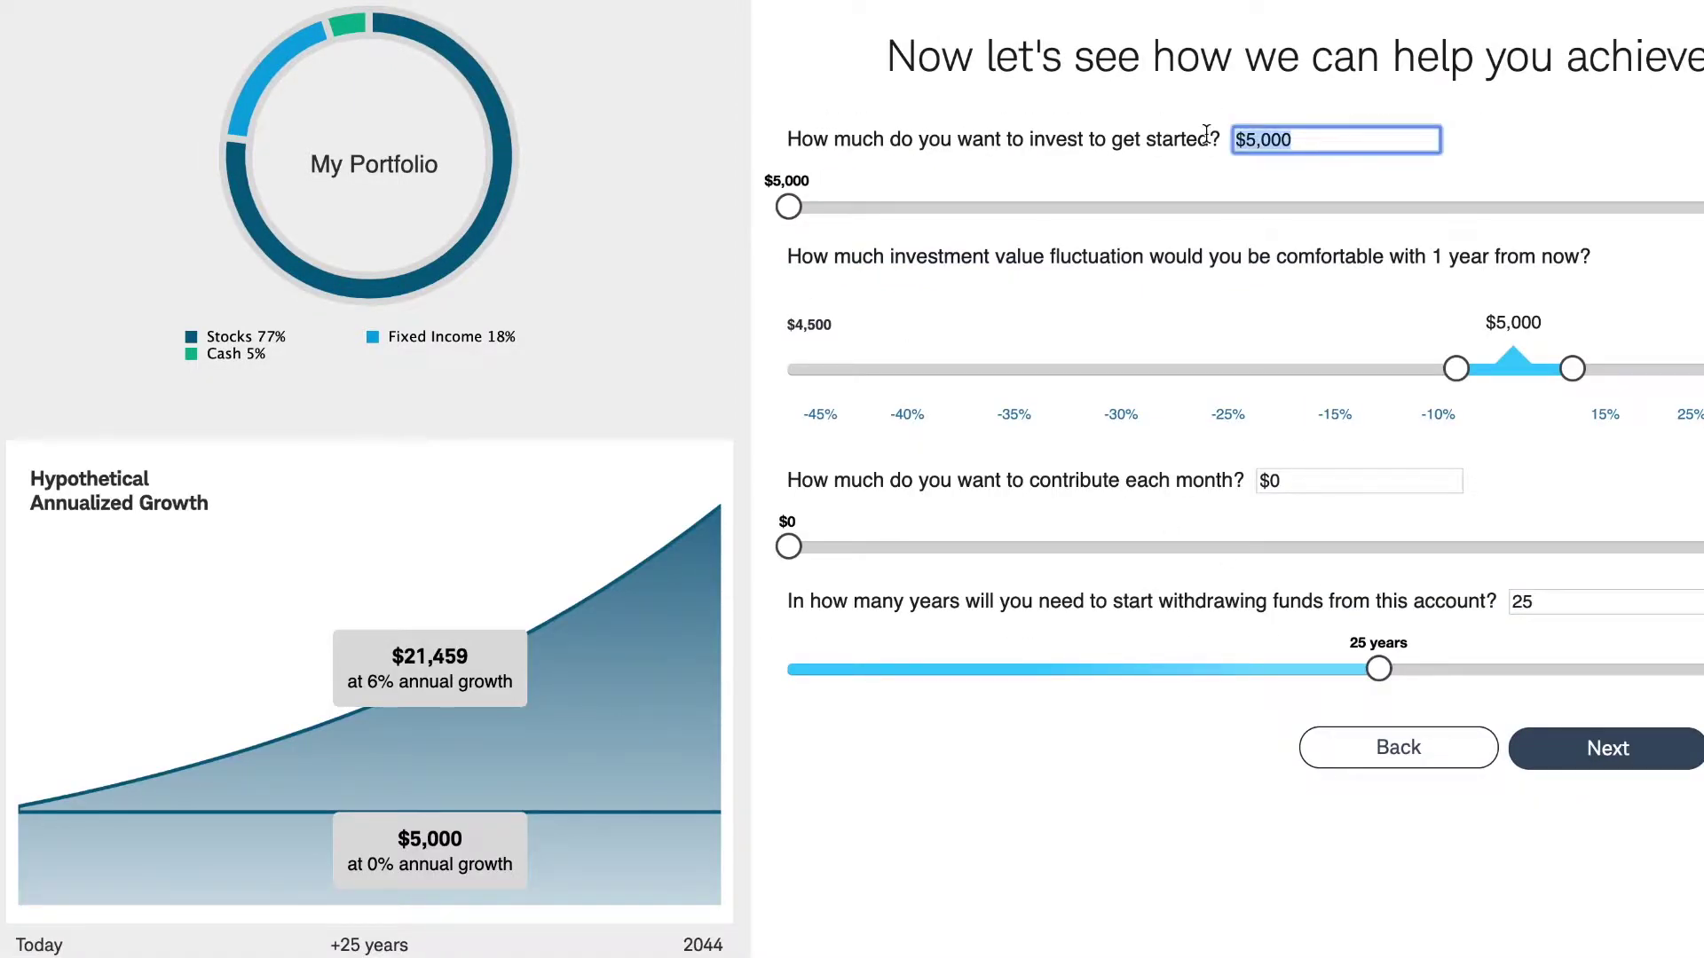
{"action": "type", "text": "100000"}
{"action": "left_click", "coordinate": [1103, 483]}
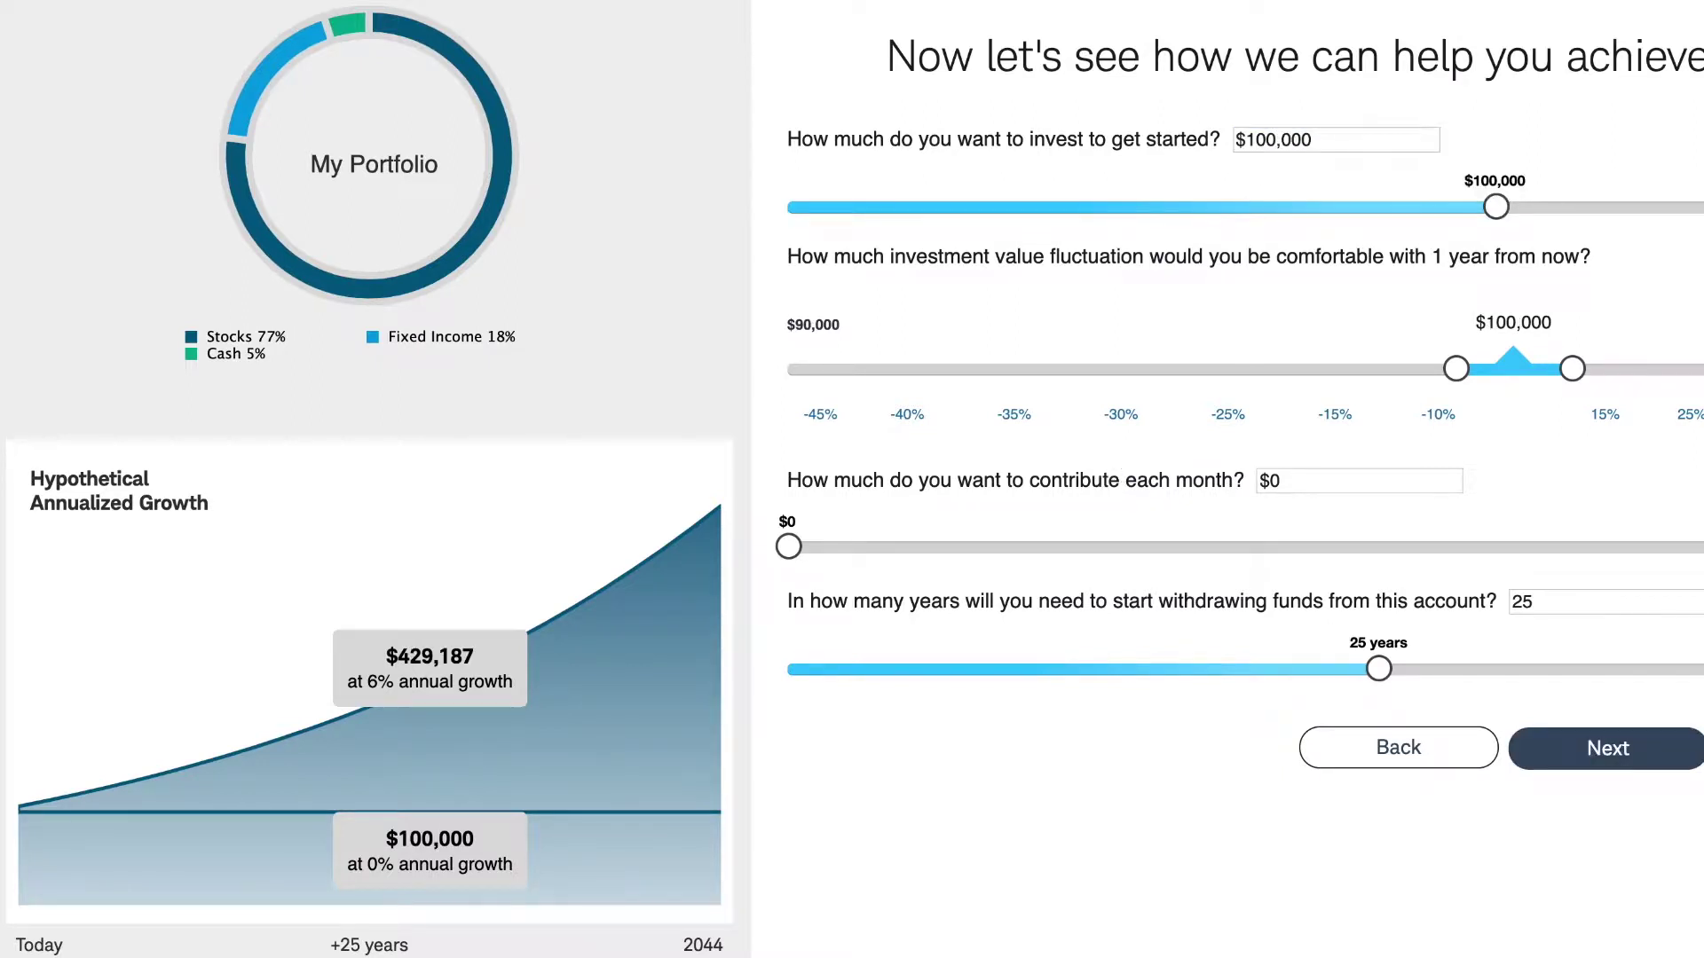
{"action": "left_click", "coordinate": [1289, 482]}
{"action": "type", "text": "5"}
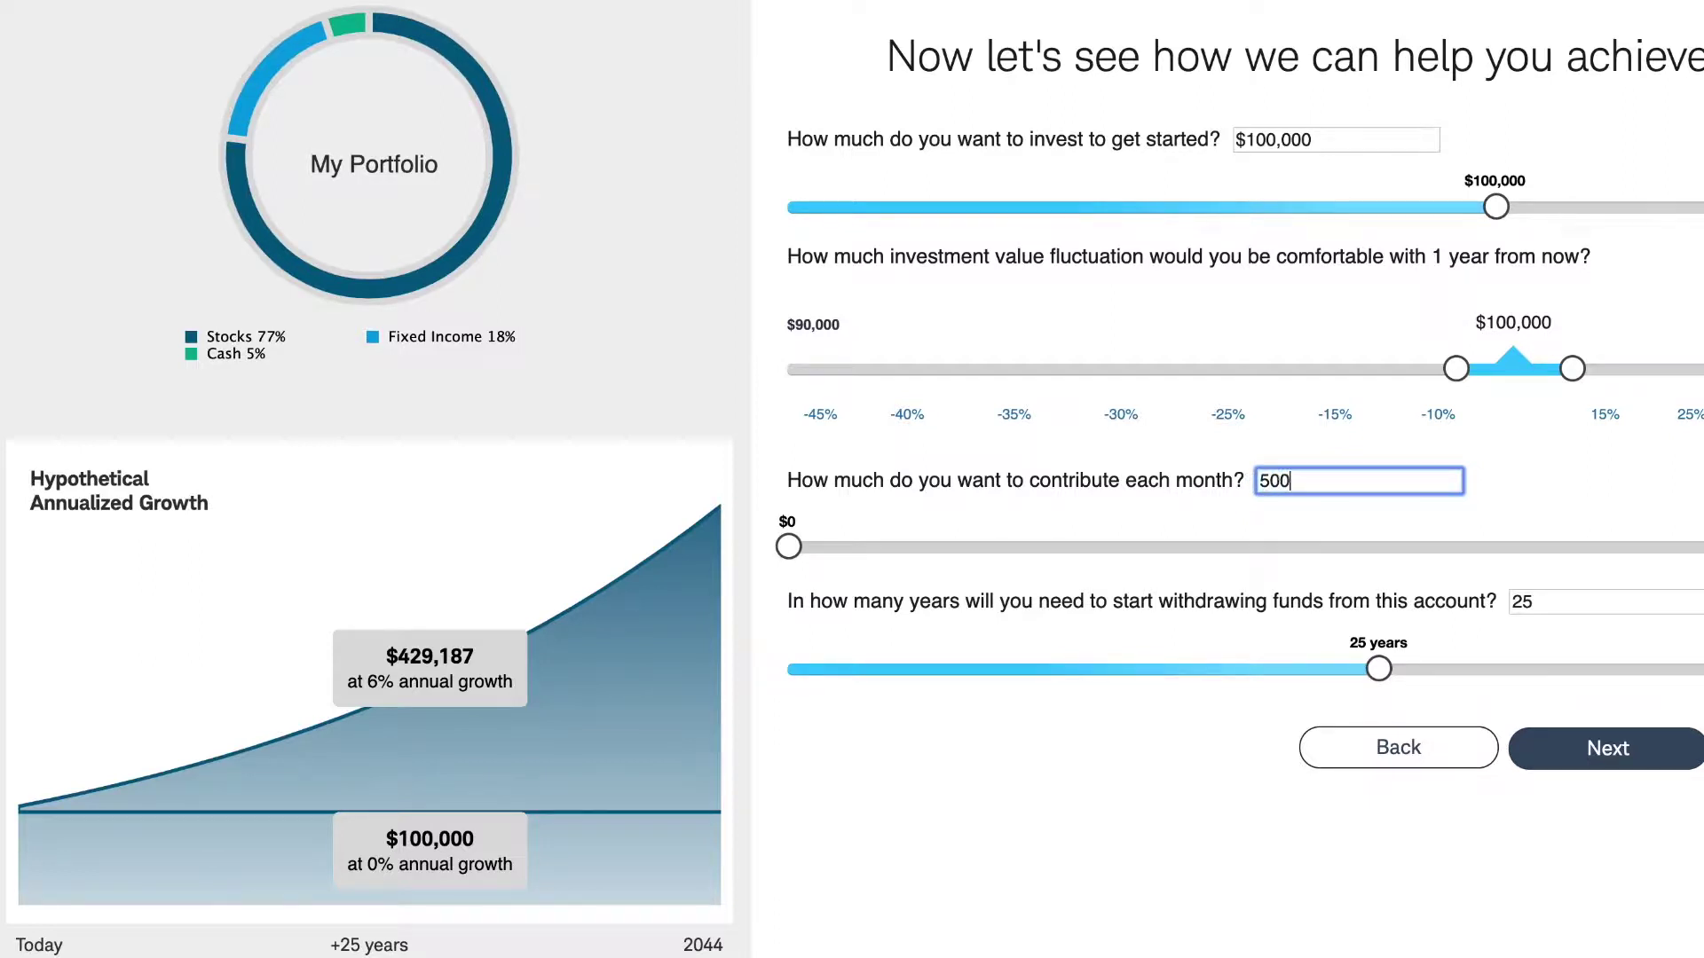
{"action": "type", "text": "00"}
{"action": "key", "text": "Tab"}
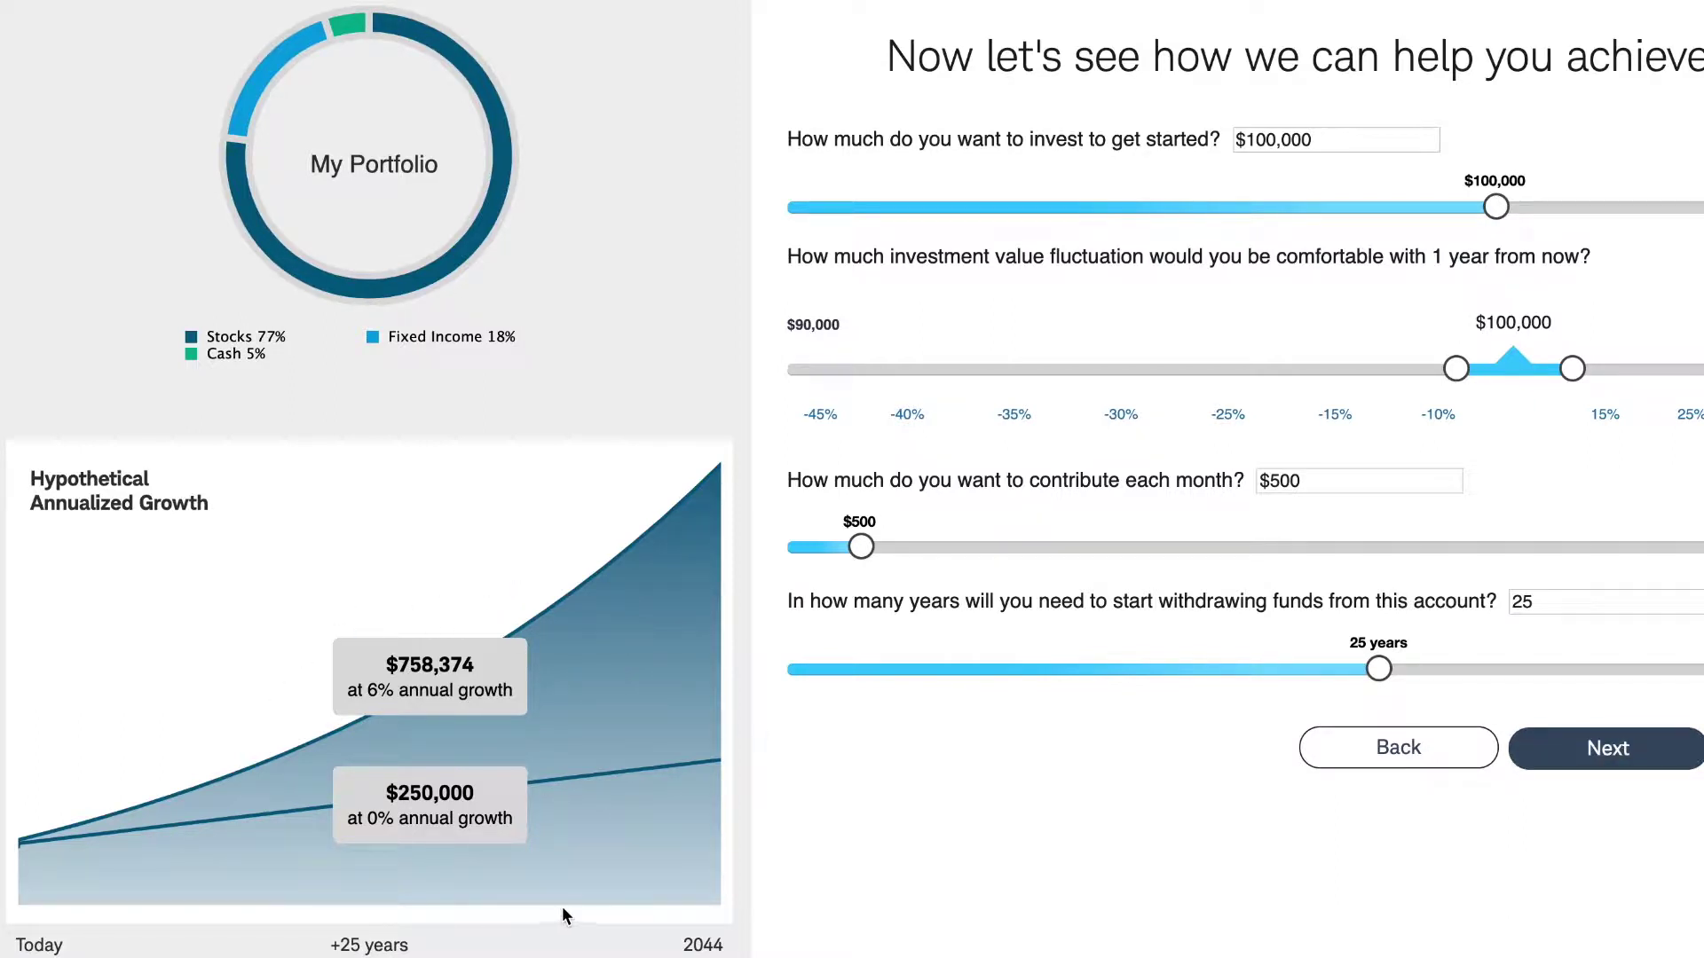
{"action": "left_click", "coordinate": [1579, 765]}
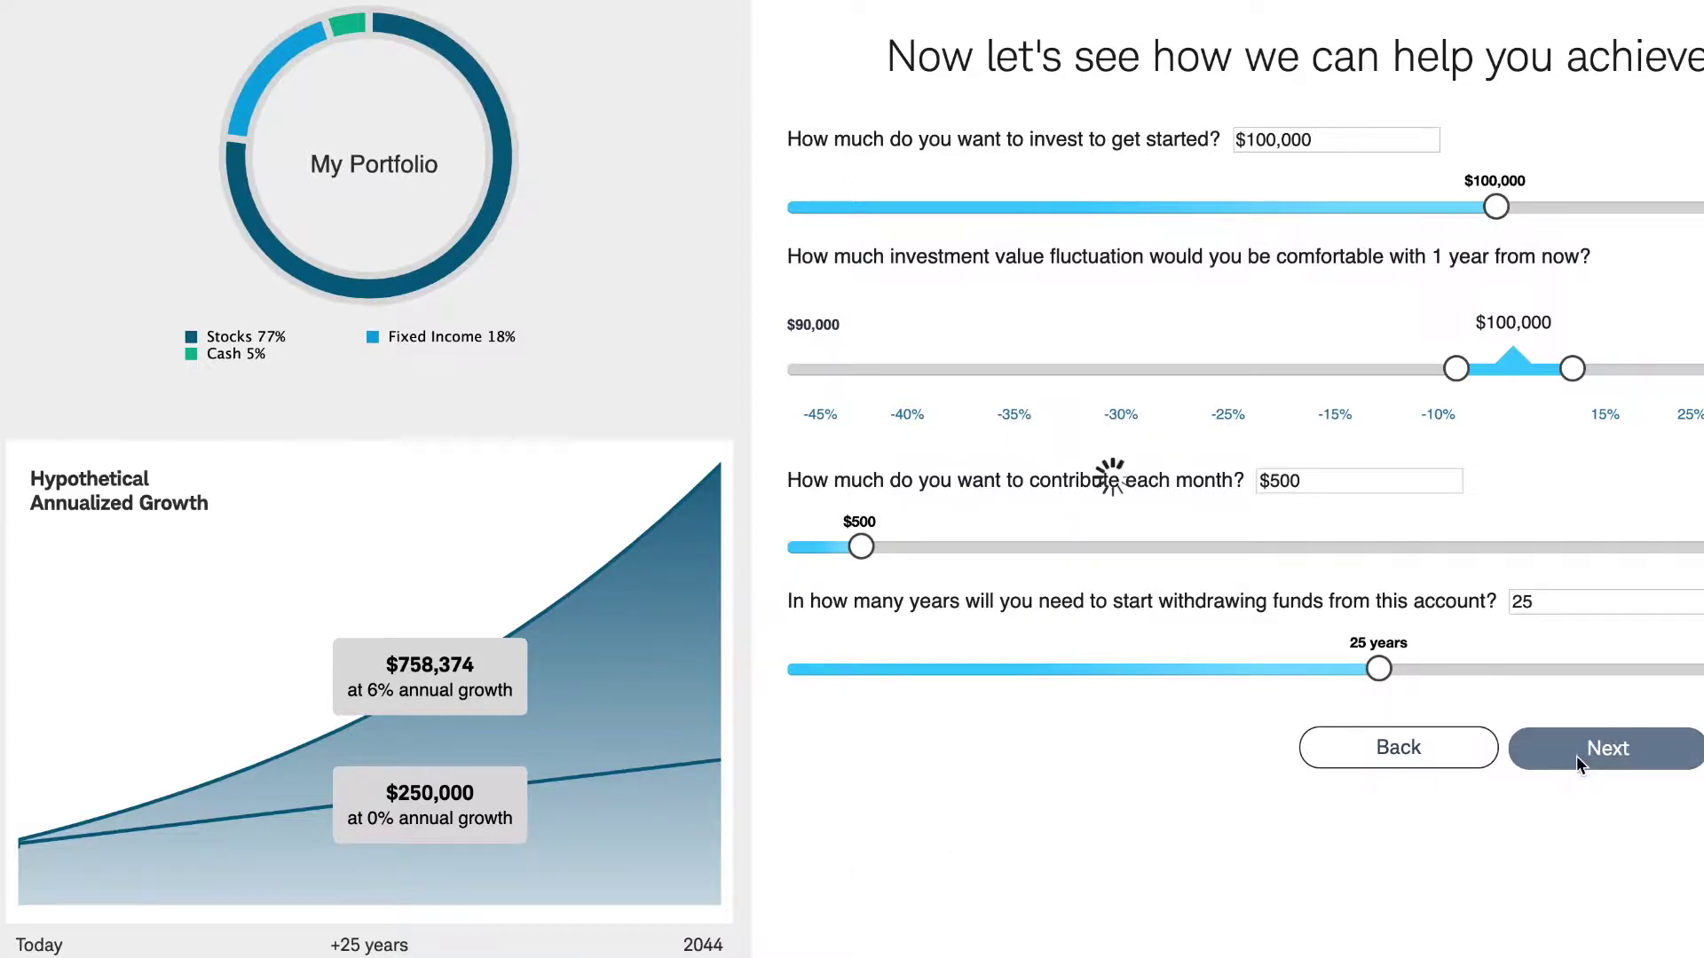
- Choose Roth IRA under Retirement as the account type and continue
{"action": "scroll", "coordinate": [912, 418], "scroll_direction": "down", "scroll_amount": 10}
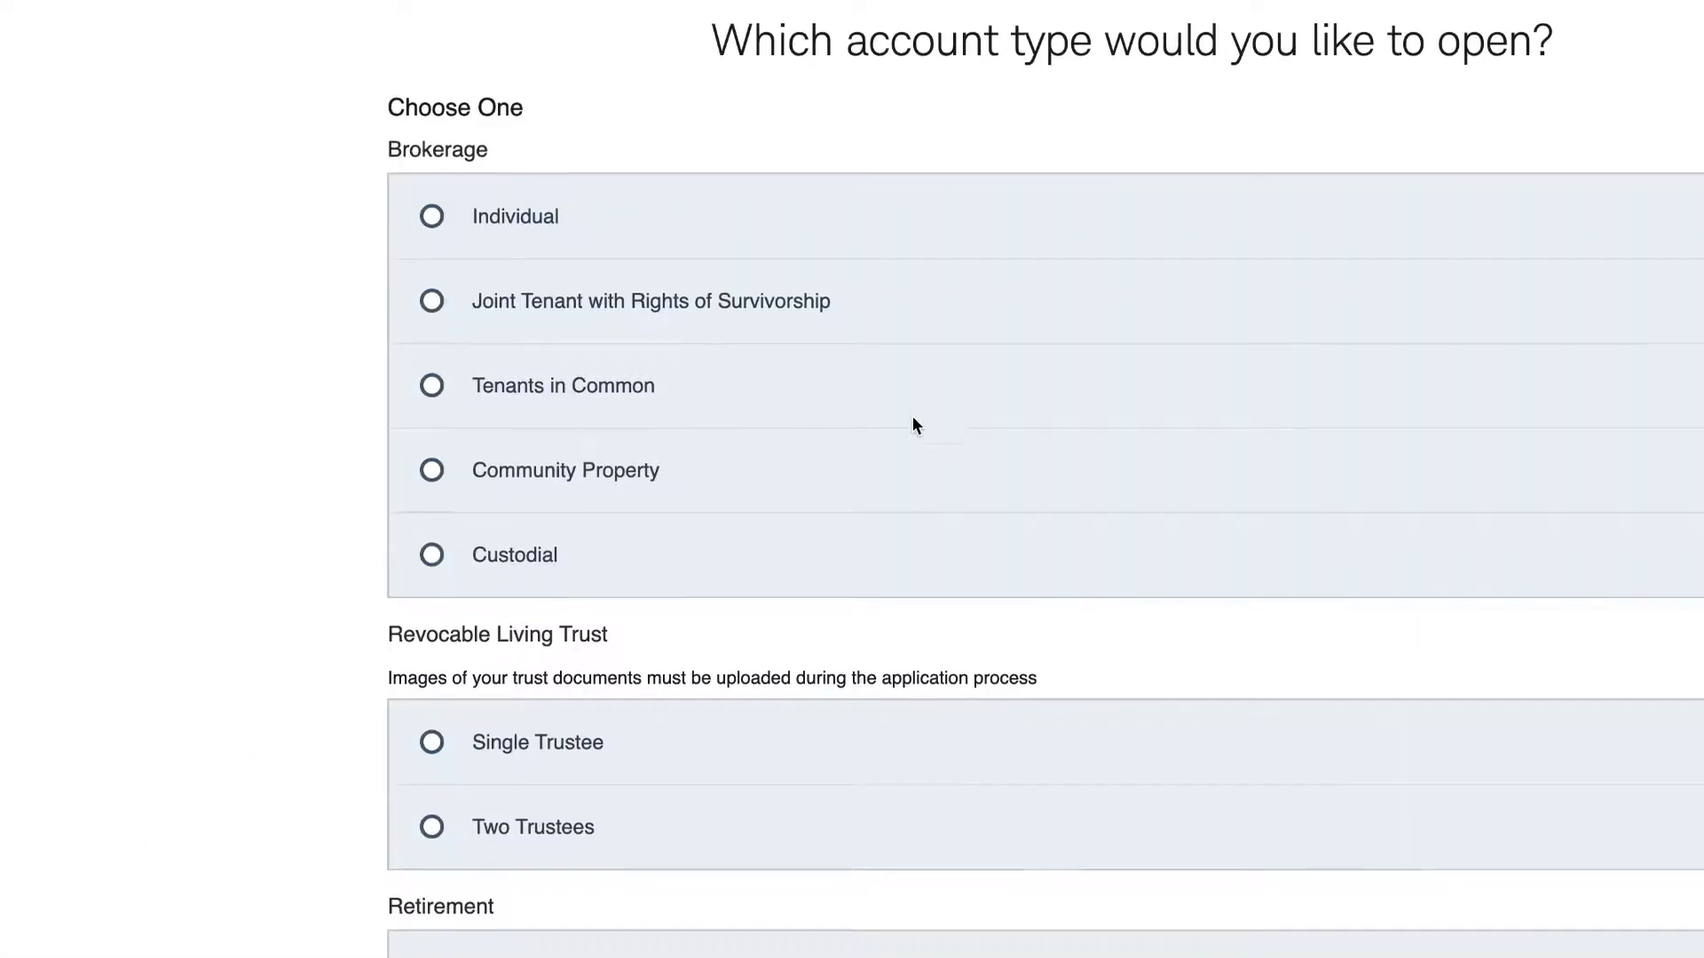
{"action": "scroll", "coordinate": [912, 424], "scroll_direction": "up", "scroll_amount": 5}
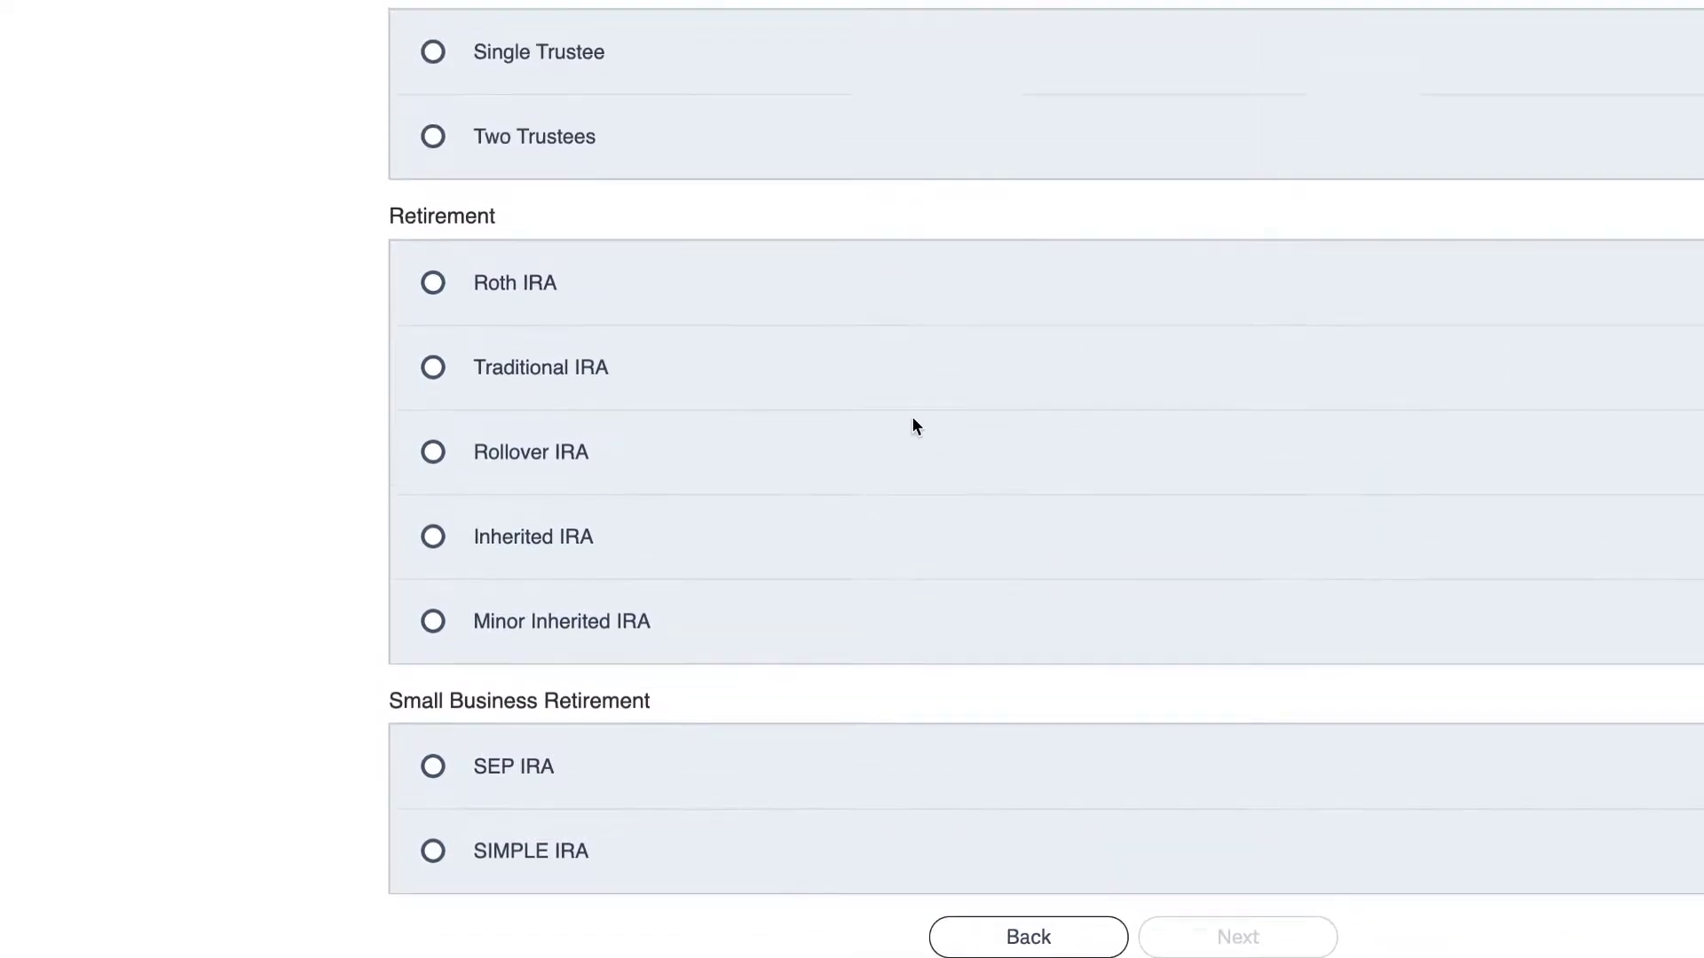
{"action": "scroll", "coordinate": [912, 424], "scroll_direction": "down", "scroll_amount": 5}
{"action": "scroll", "coordinate": [914, 426], "scroll_direction": "up", "scroll_amount": 5}
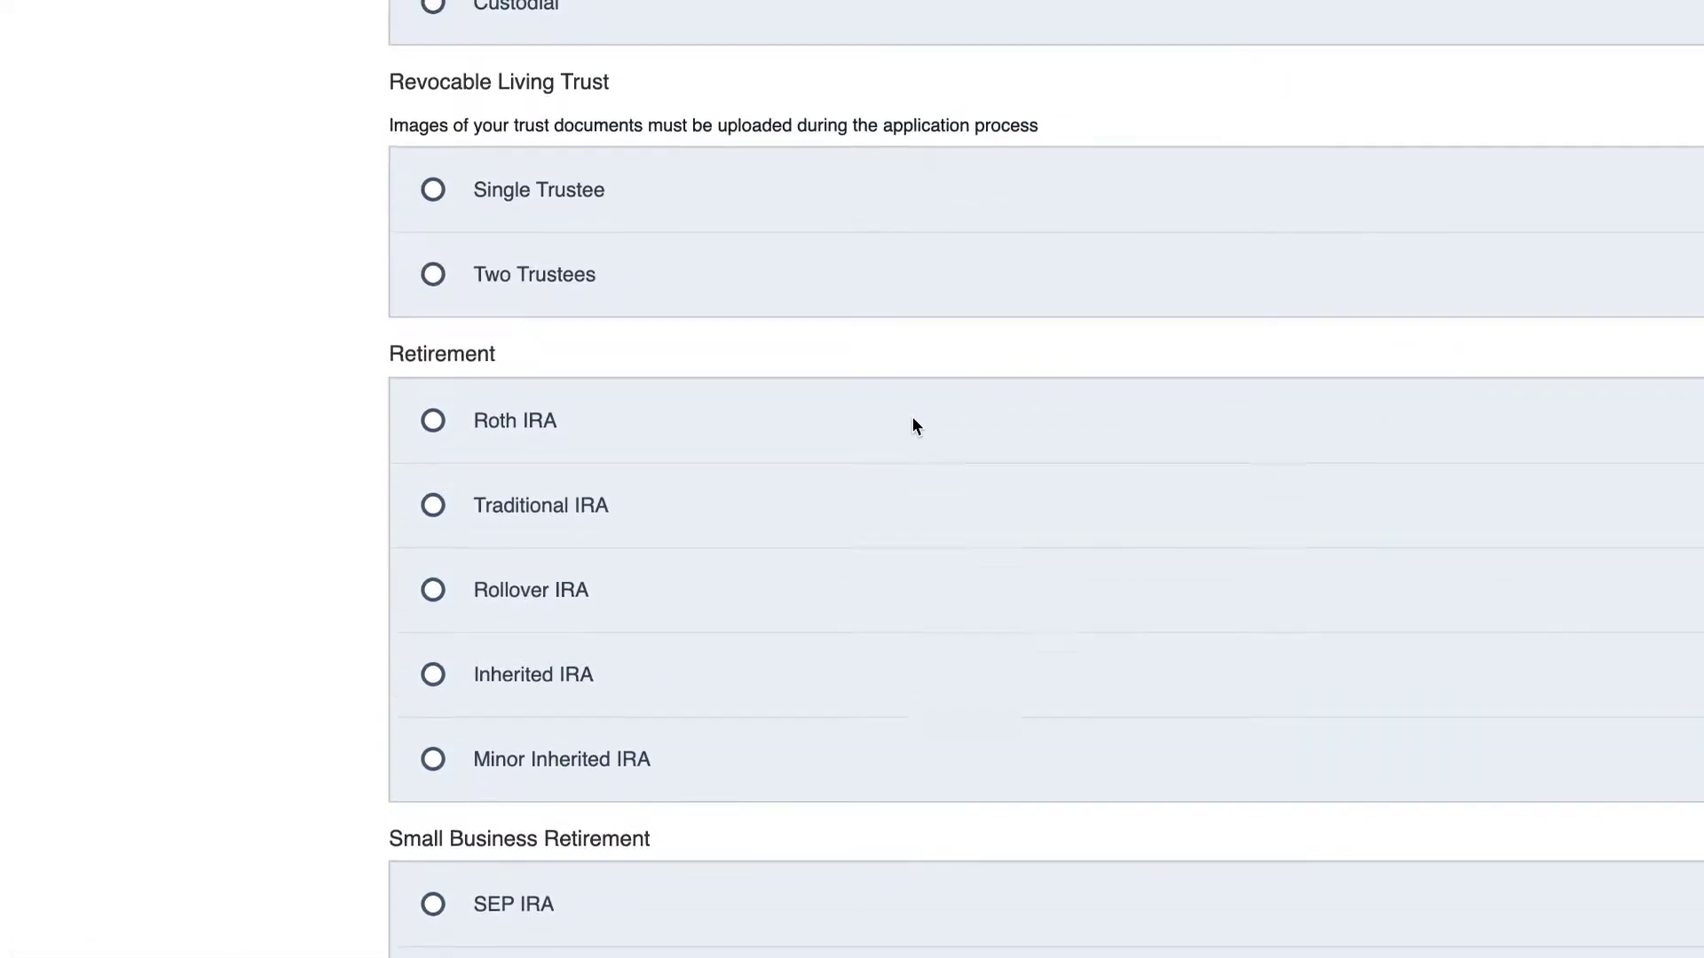
{"action": "left_click", "coordinate": [438, 493]}
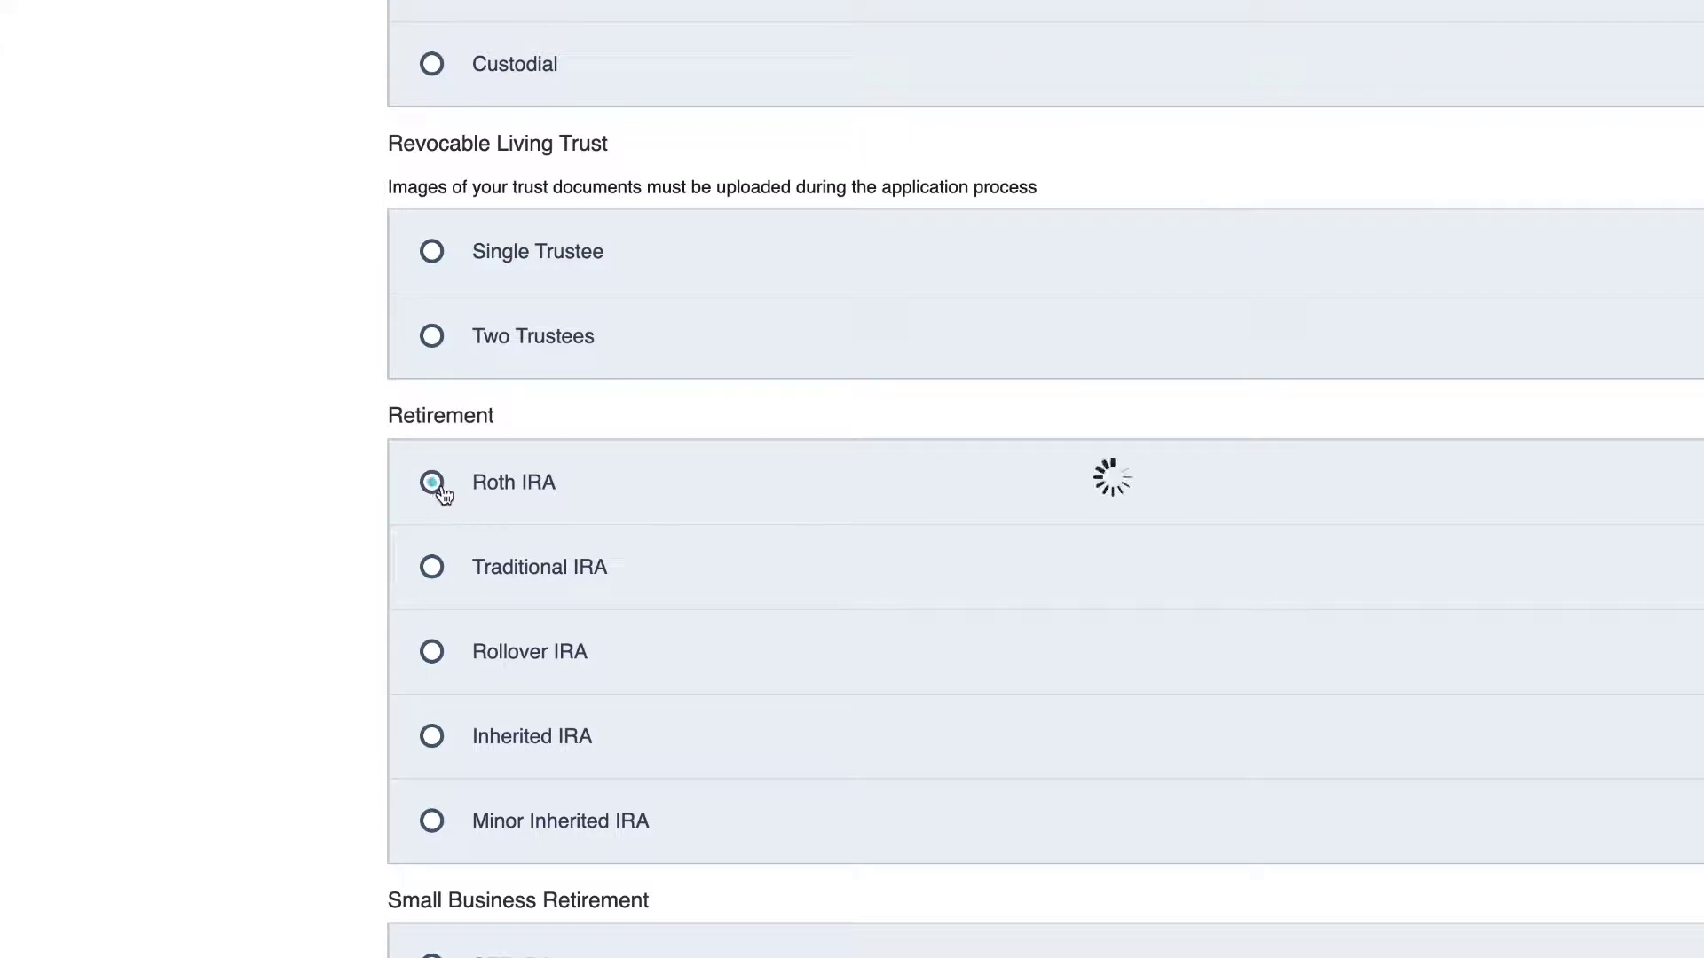
{"action": "scroll", "coordinate": [1067, 502], "scroll_direction": "down", "scroll_amount": 6}
{"action": "left_click", "coordinate": [1242, 612]}
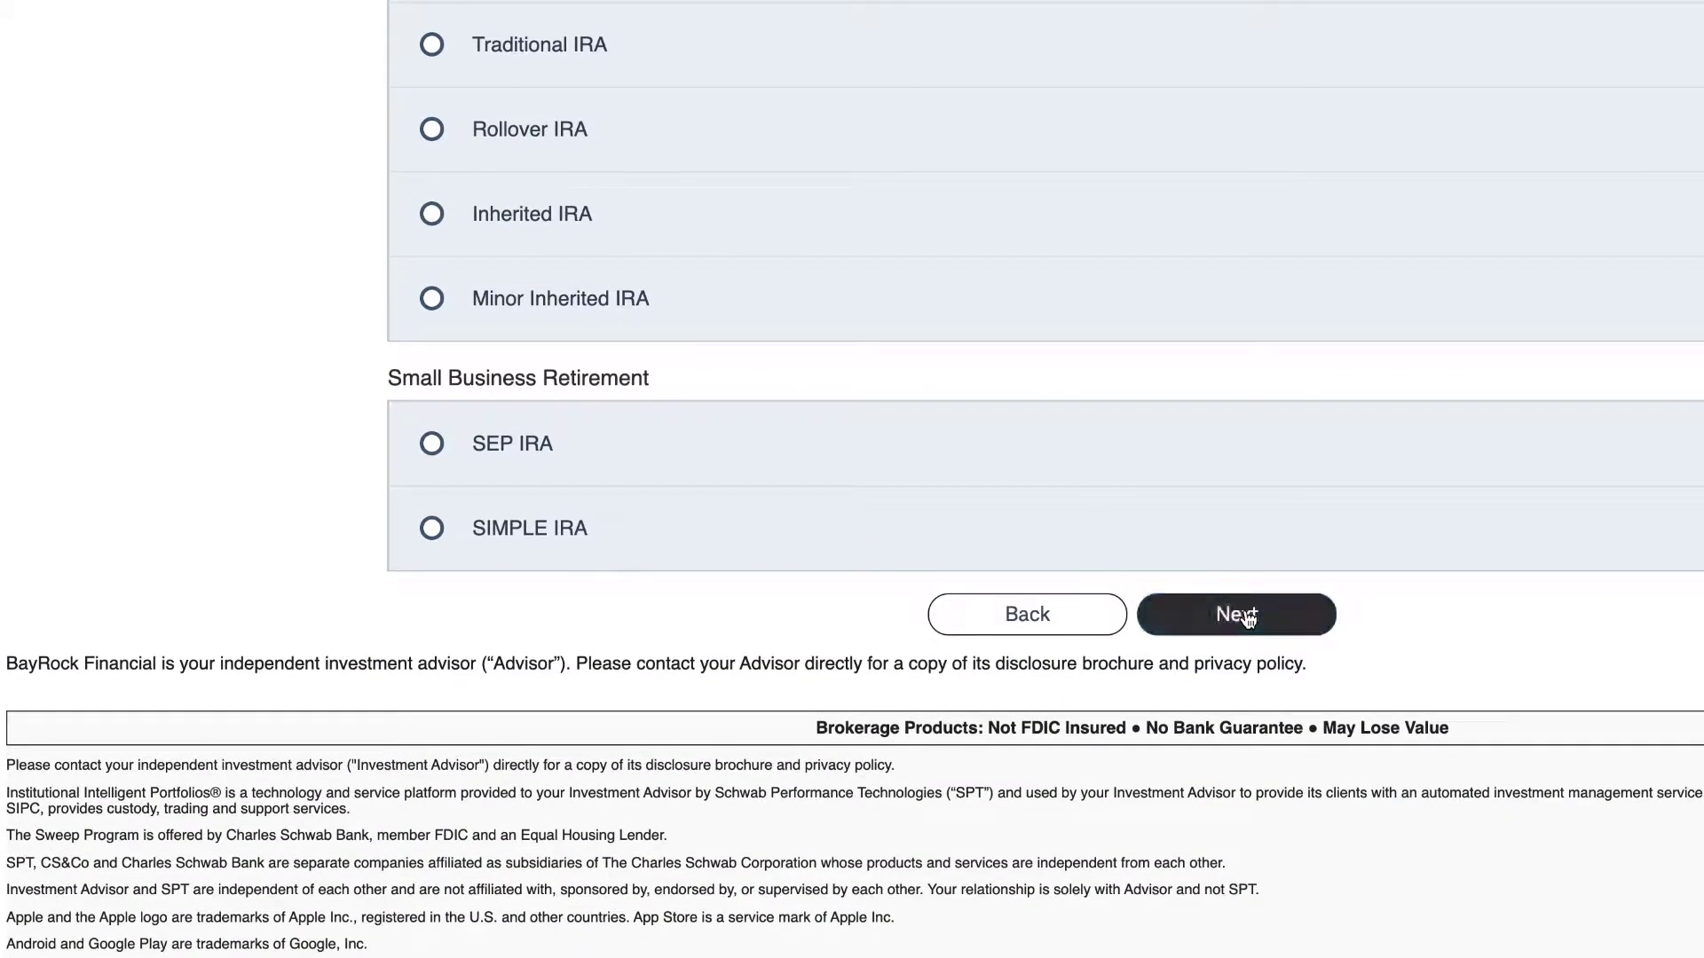
- Lower the risk level so stocks drop to 73%, then accept the proposed allocation
{"action": "scroll", "coordinate": [1212, 533], "scroll_direction": "down", "scroll_amount": 1}
{"action": "scroll", "coordinate": [1213, 534], "scroll_direction": "down", "scroll_amount": 3}
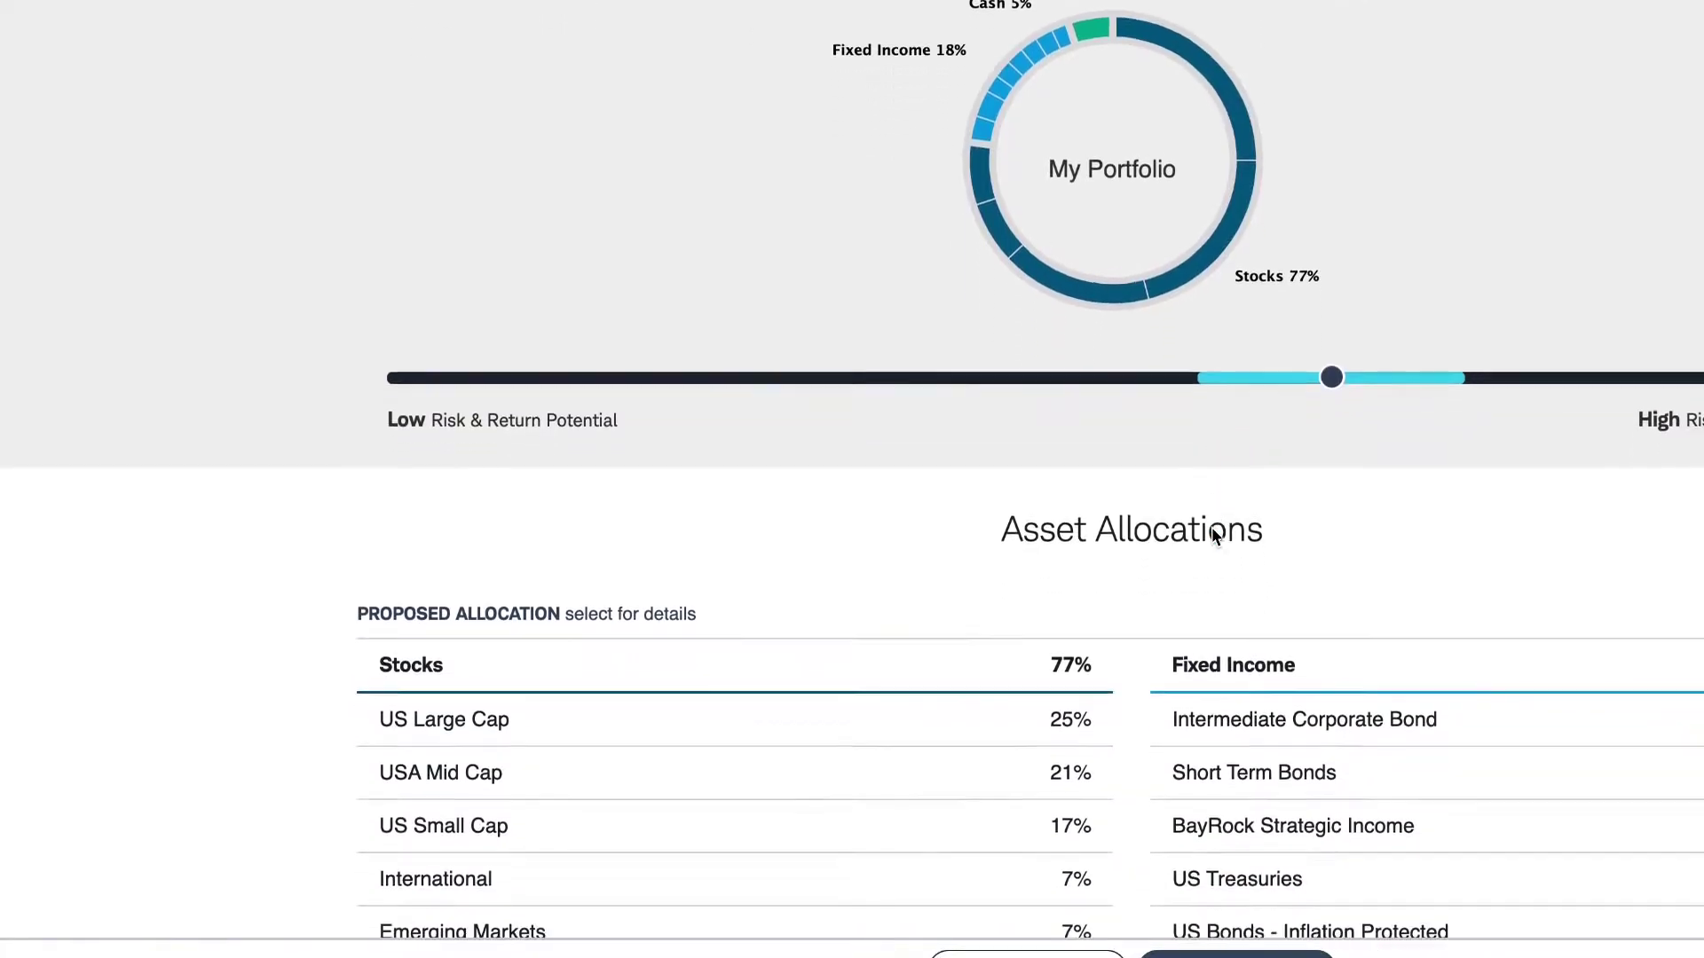
{"action": "scroll", "coordinate": [1211, 527], "scroll_direction": "down", "scroll_amount": 1}
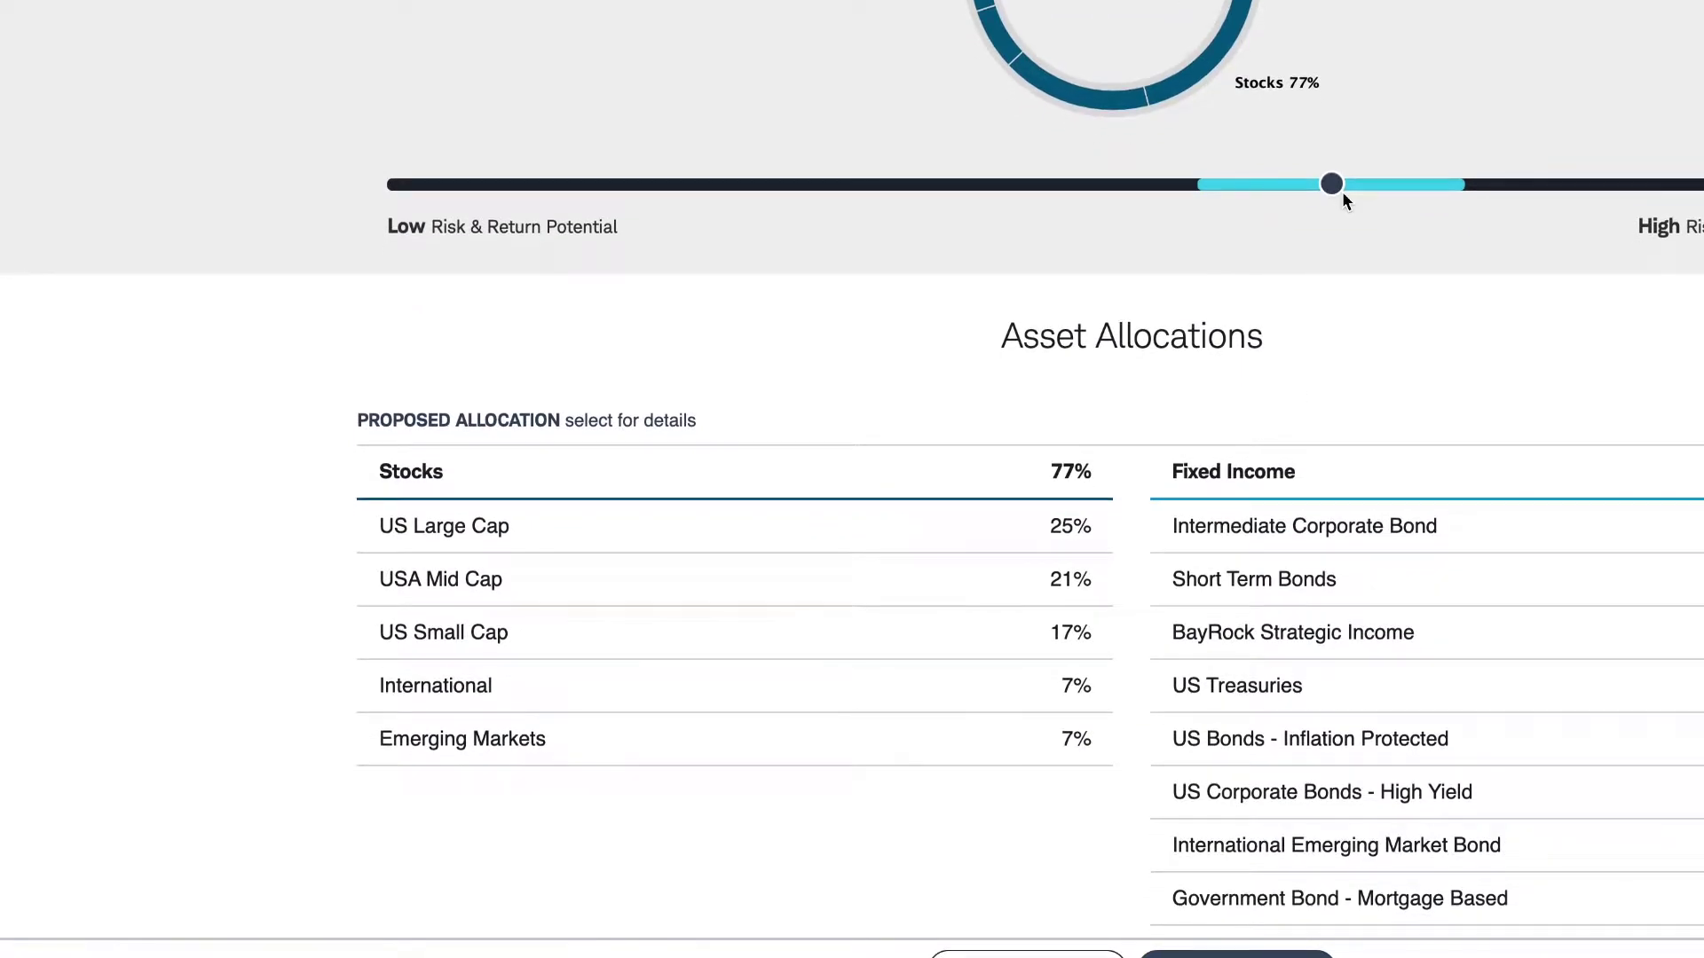
{"action": "left_click", "coordinate": [1277, 186]}
{"action": "mouse_move", "coordinate": [1275, 190]}
{"action": "left_mouse_down"}
{"action": "mouse_move", "coordinate": [1489, 186]}
{"action": "mouse_move", "coordinate": [1263, 199]}
{"action": "left_mouse_up"}
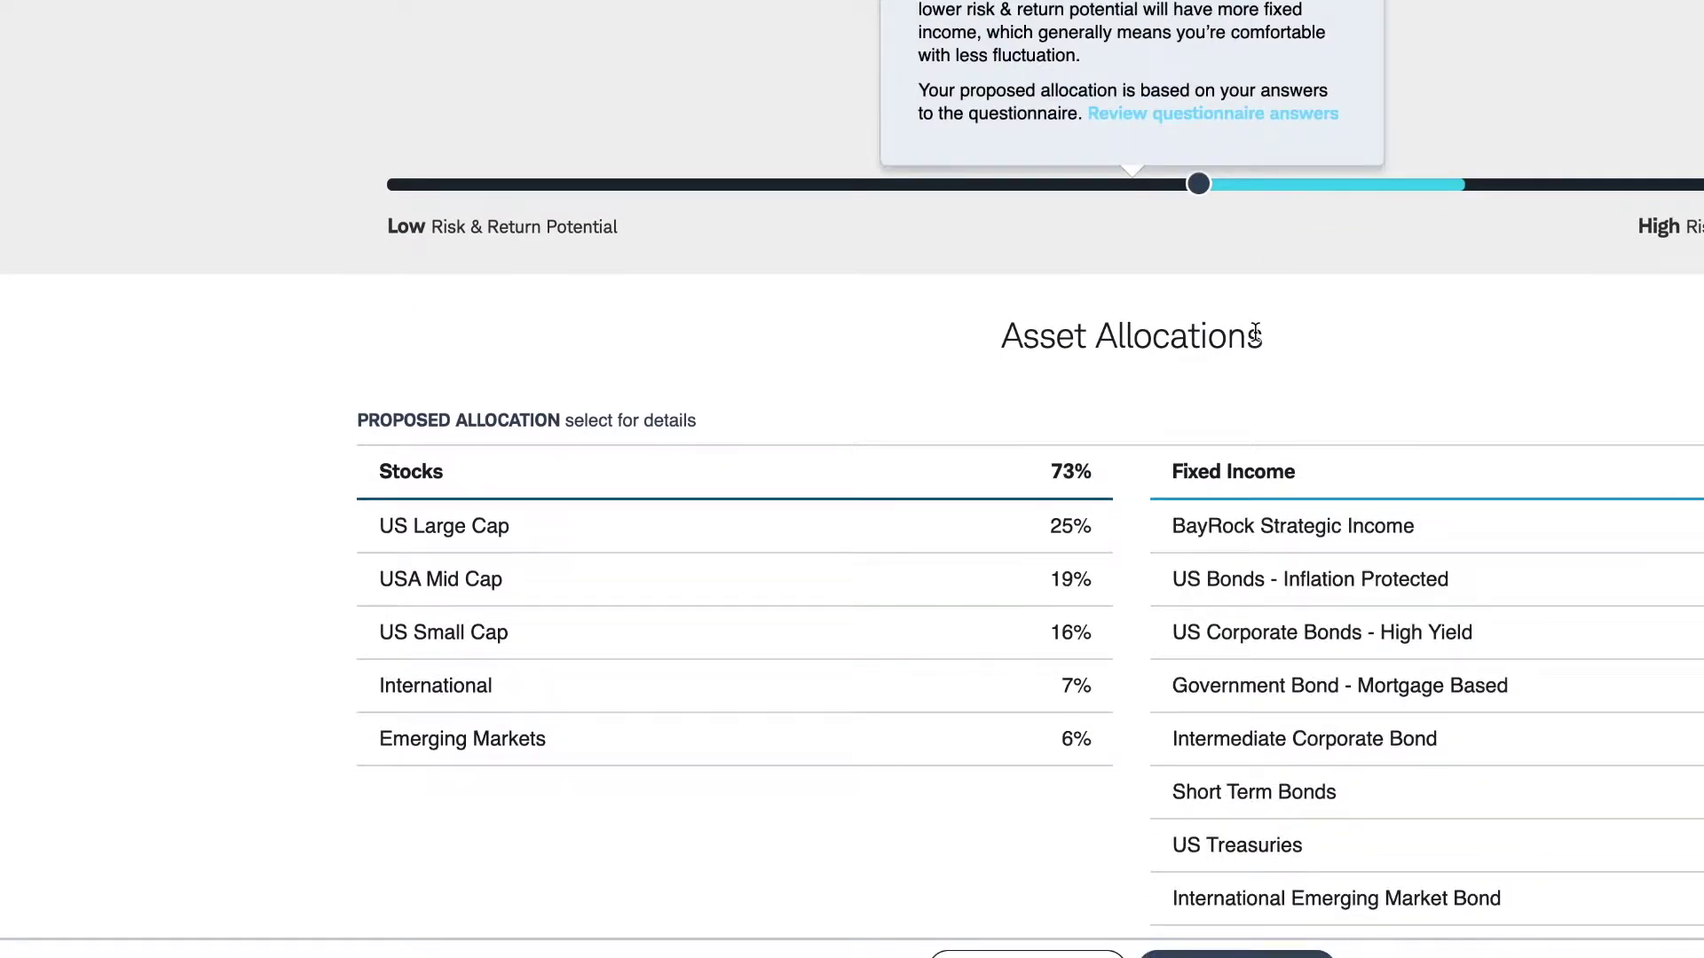
{"action": "scroll", "coordinate": [1255, 335], "scroll_direction": "down", "scroll_amount": 1}
{"action": "mouse_move", "coordinate": [1202, 167]}
{"action": "left_mouse_down"}
{"action": "mouse_move", "coordinate": [1412, 165]}
{"action": "mouse_move", "coordinate": [1388, 180]}
{"action": "mouse_move", "coordinate": [1174, 173]}
{"action": "left_mouse_up"}
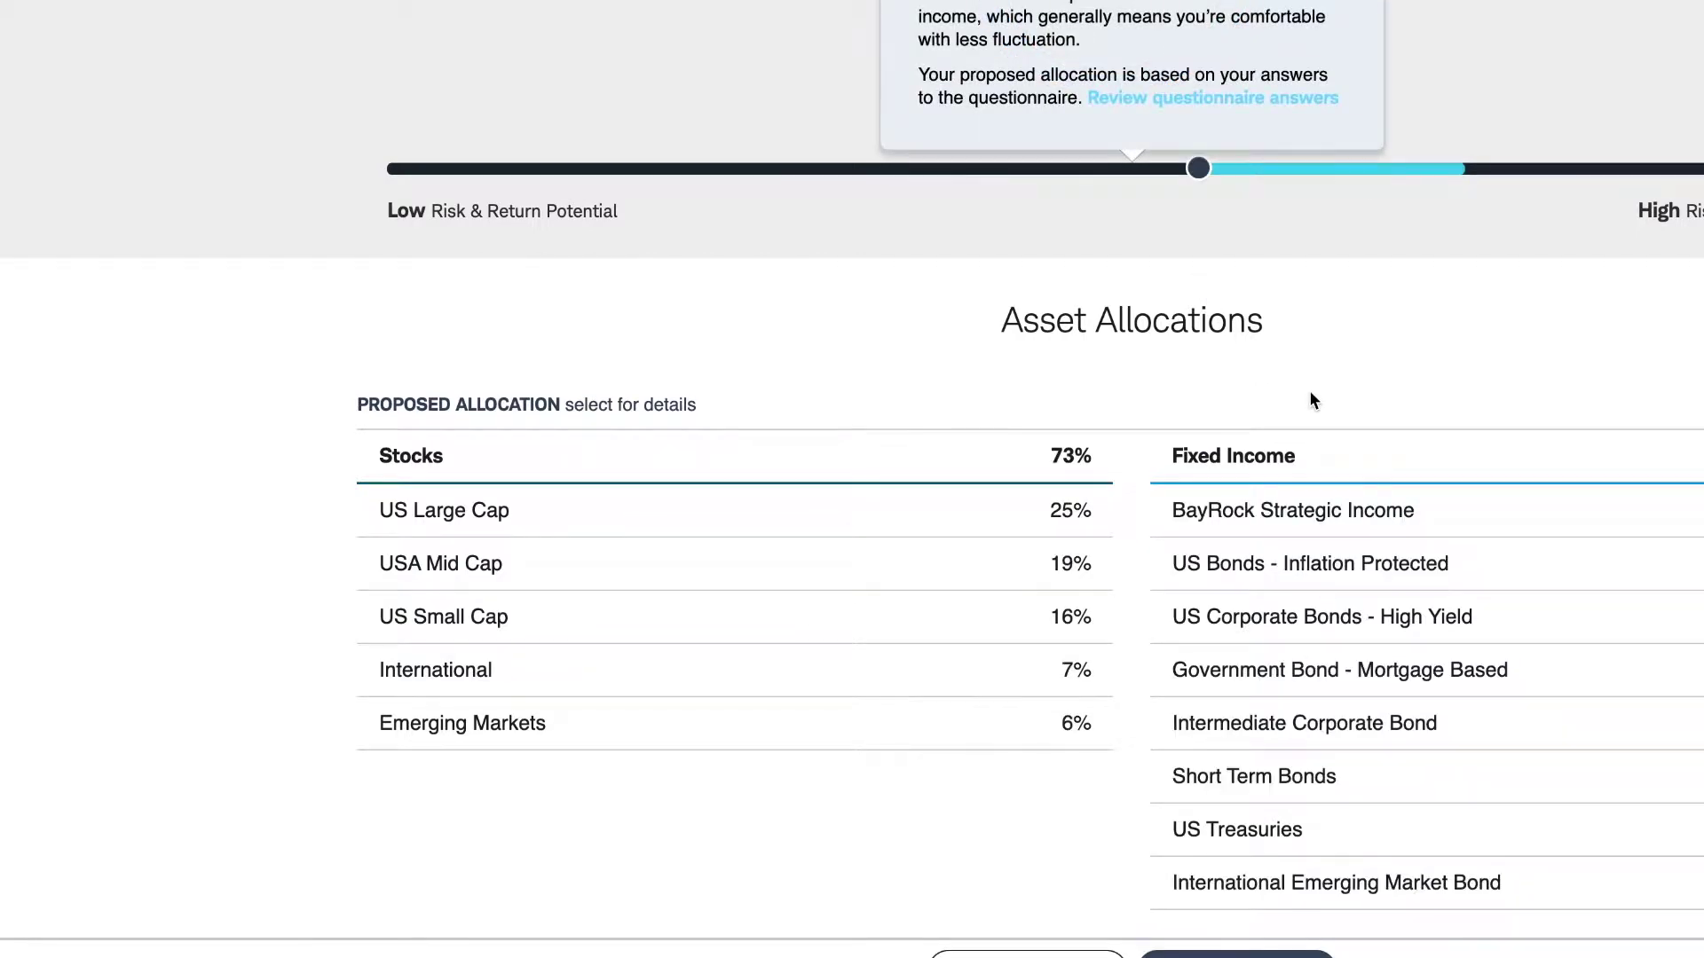
{"action": "scroll", "coordinate": [1313, 399], "scroll_direction": "down", "scroll_amount": 4}
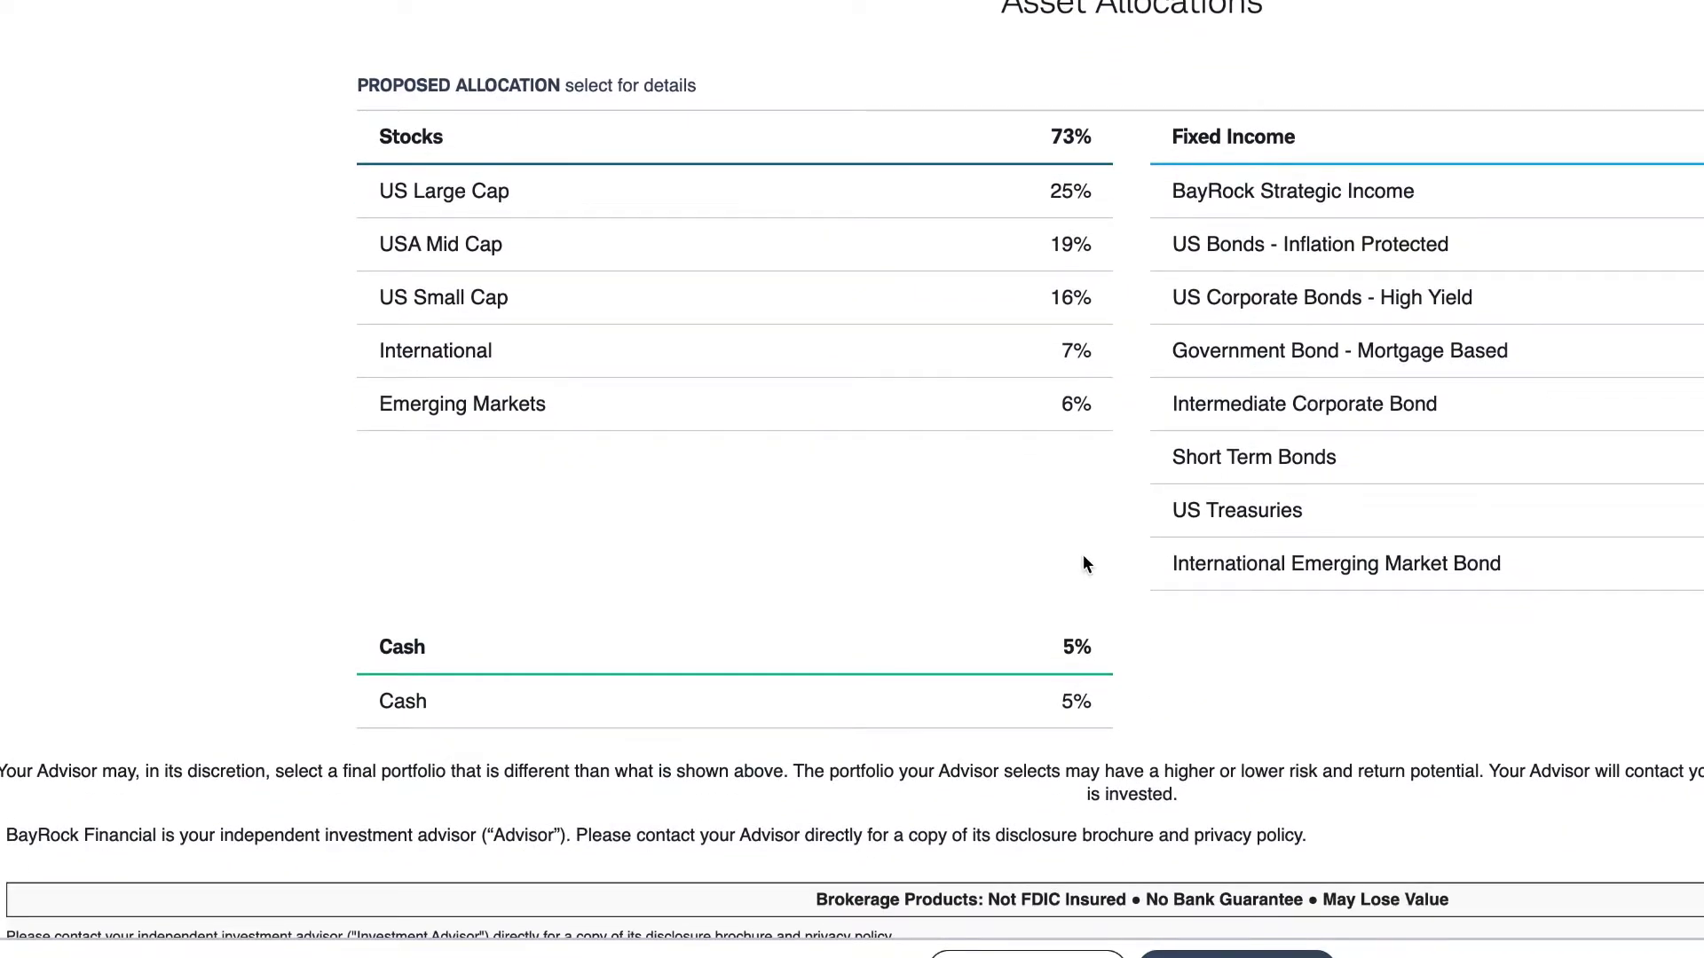
{"action": "scroll", "coordinate": [1083, 555], "scroll_direction": "down", "scroll_amount": 2}
{"action": "scroll", "coordinate": [1083, 563], "scroll_direction": "up", "scroll_amount": 5}
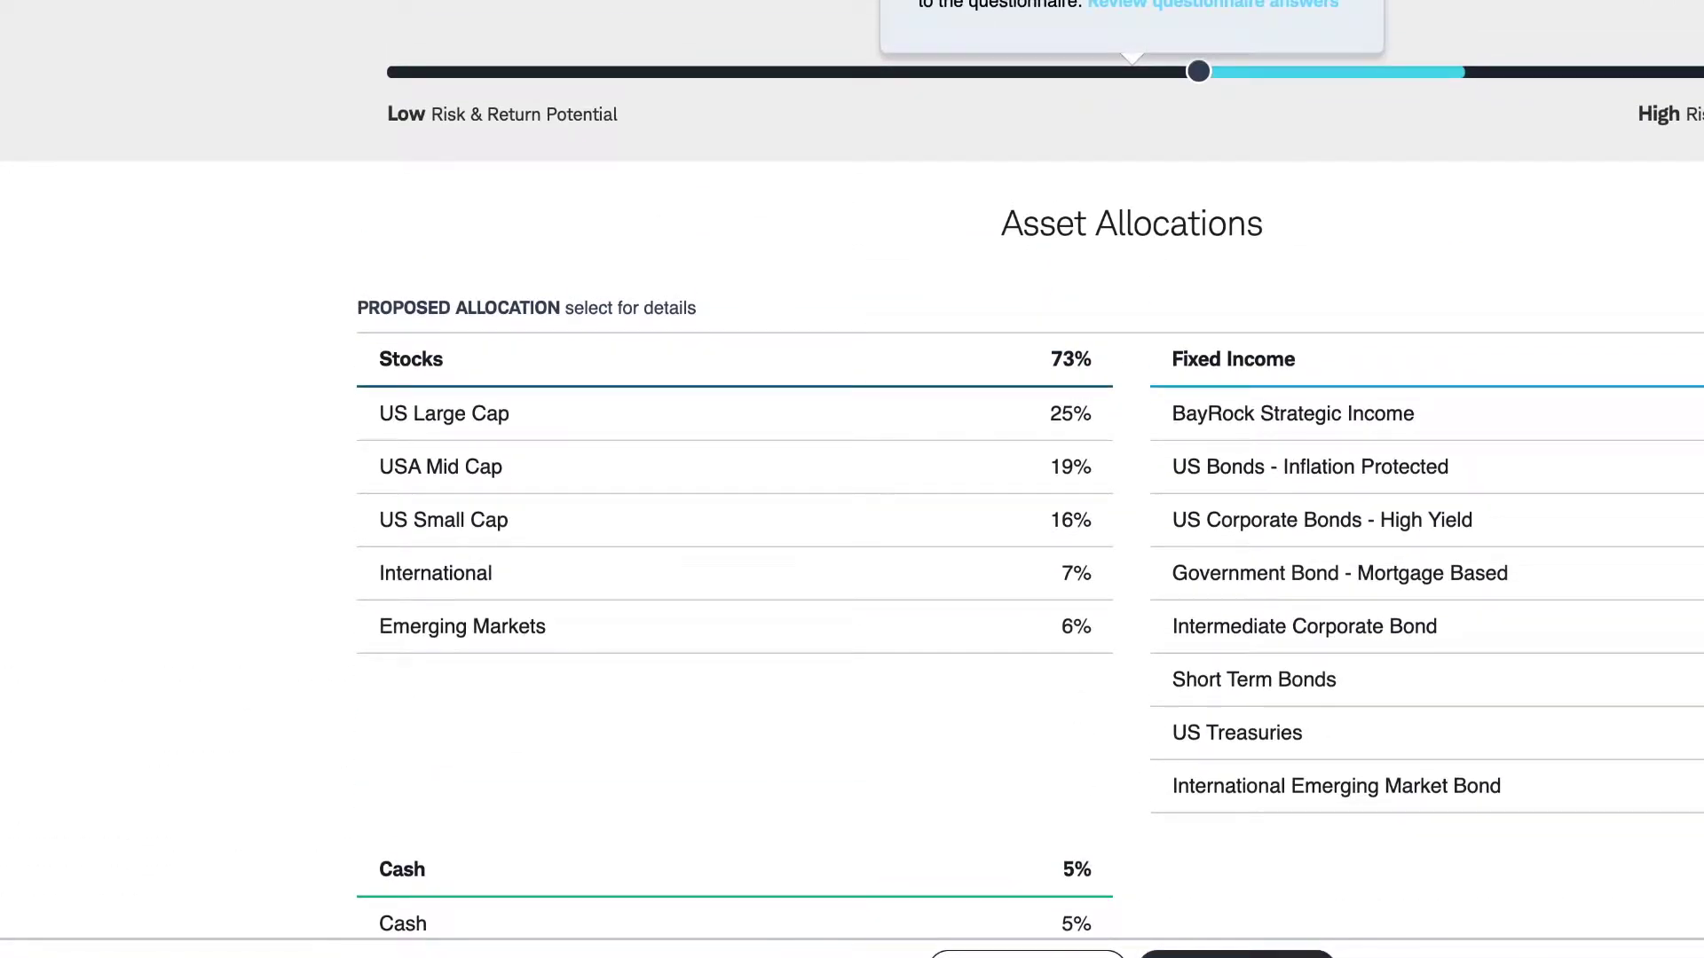
{"action": "left_click", "coordinate": [1302, 753]}
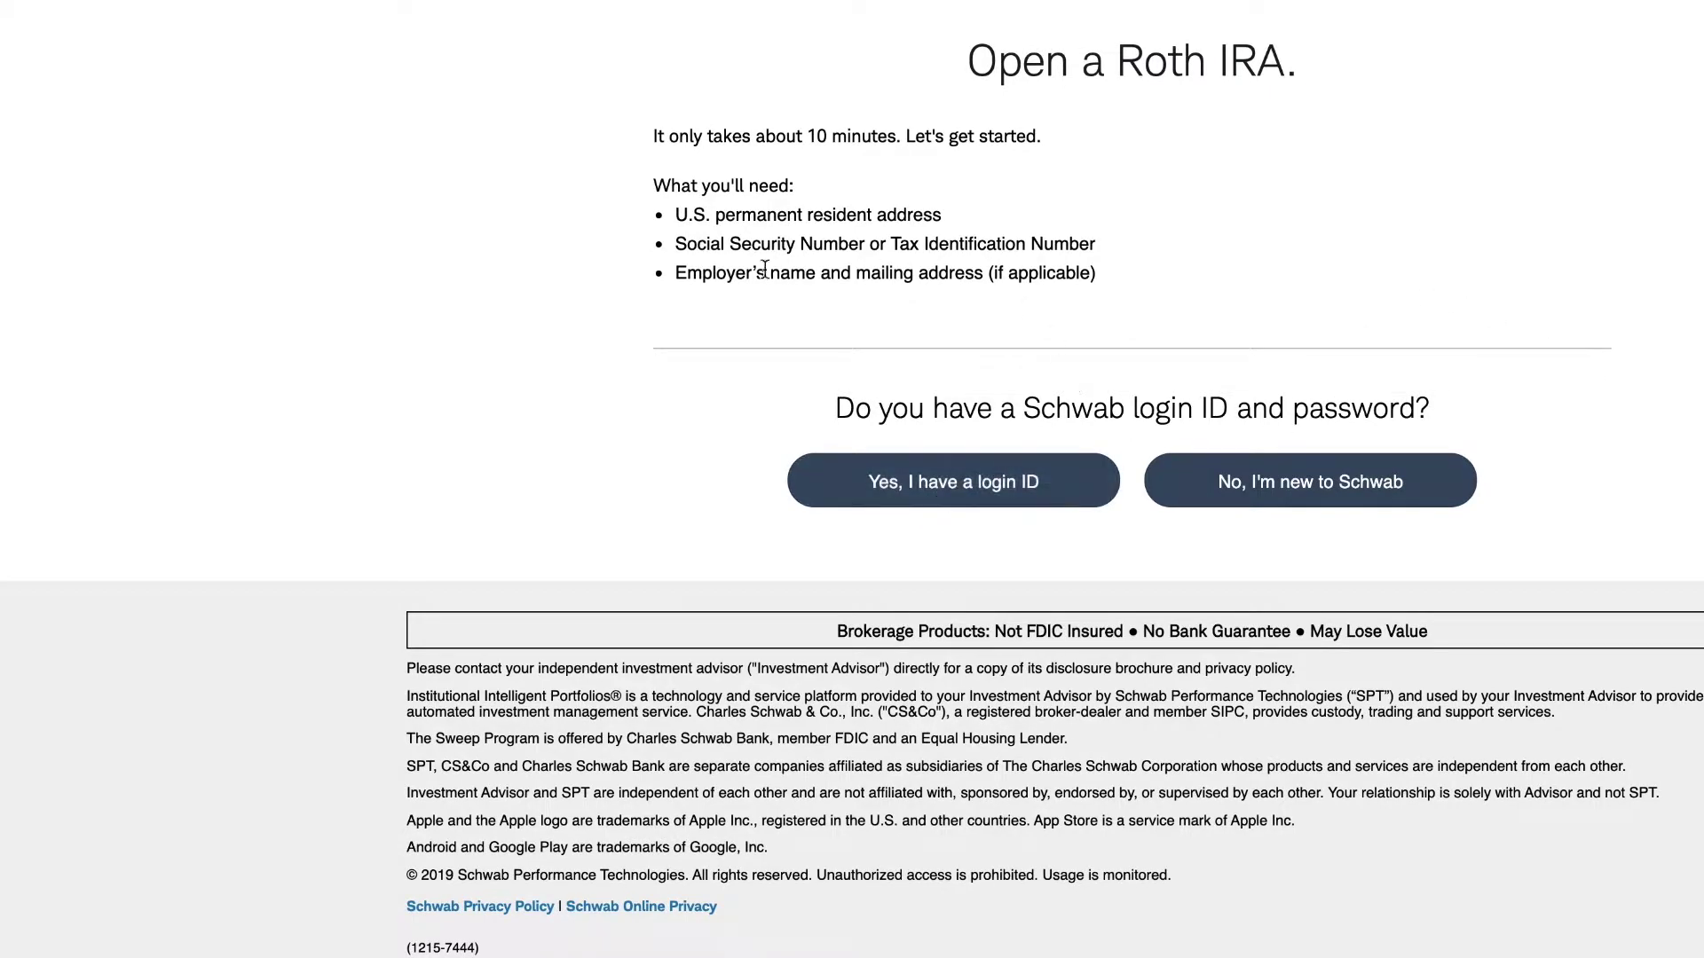
- Sign in with the existing Schwab login ID and password
{"action": "left_click", "coordinate": [903, 479]}
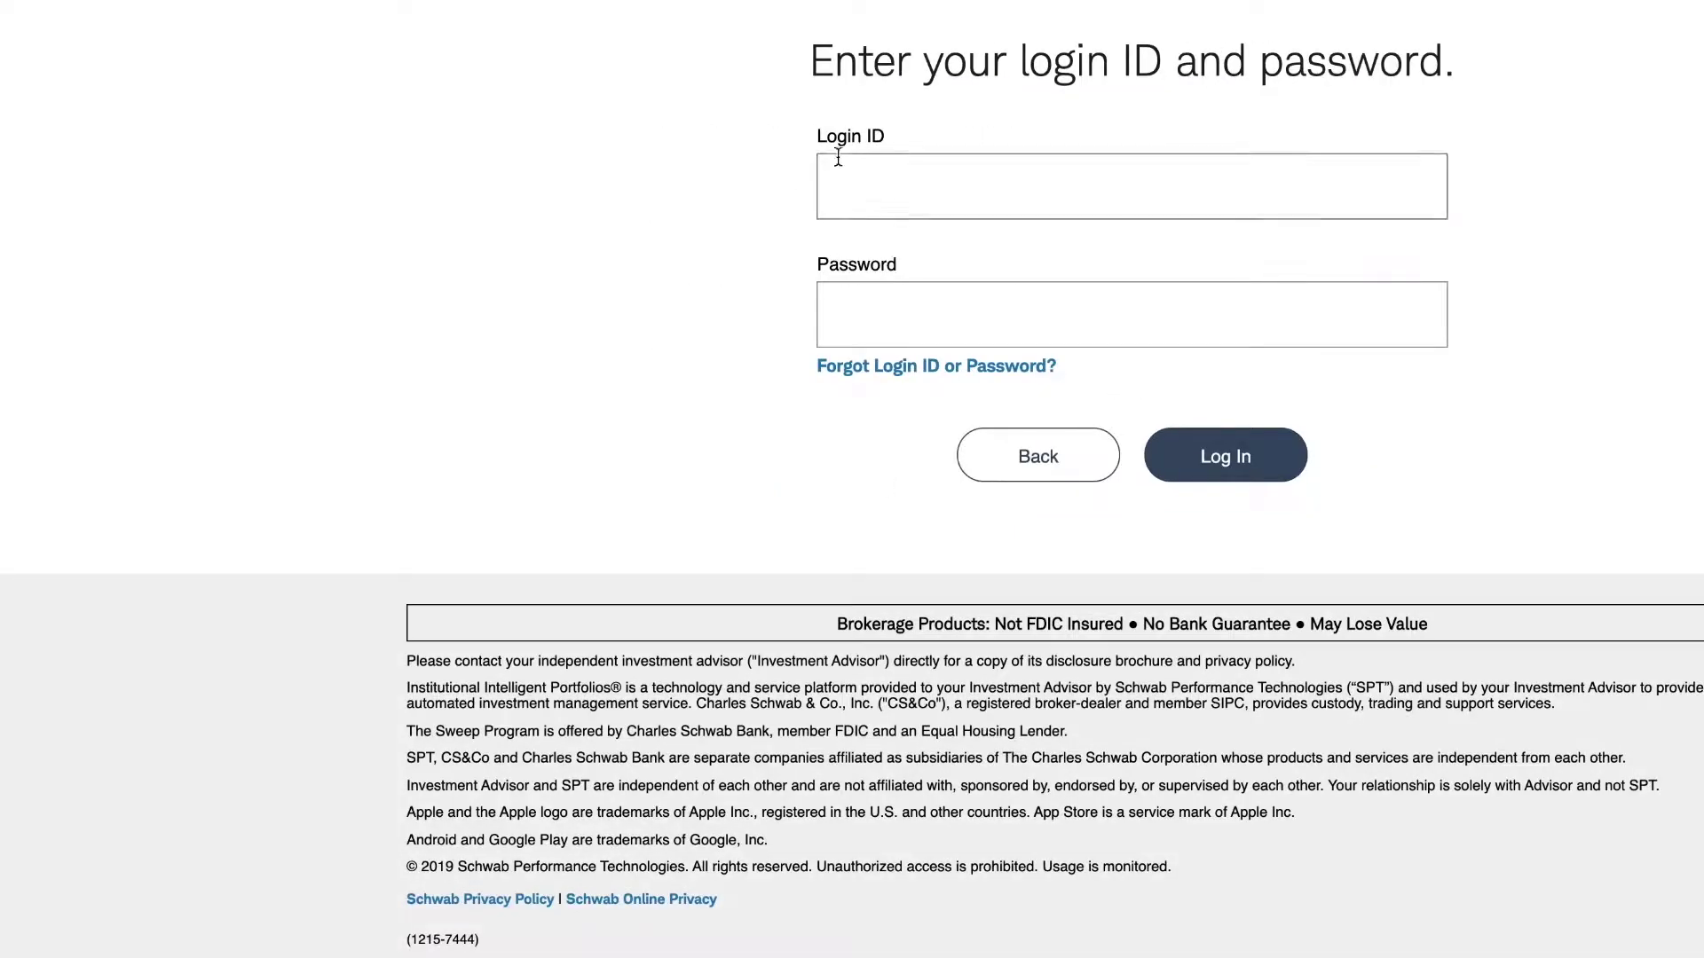
{"action": "left_click", "coordinate": [844, 188]}
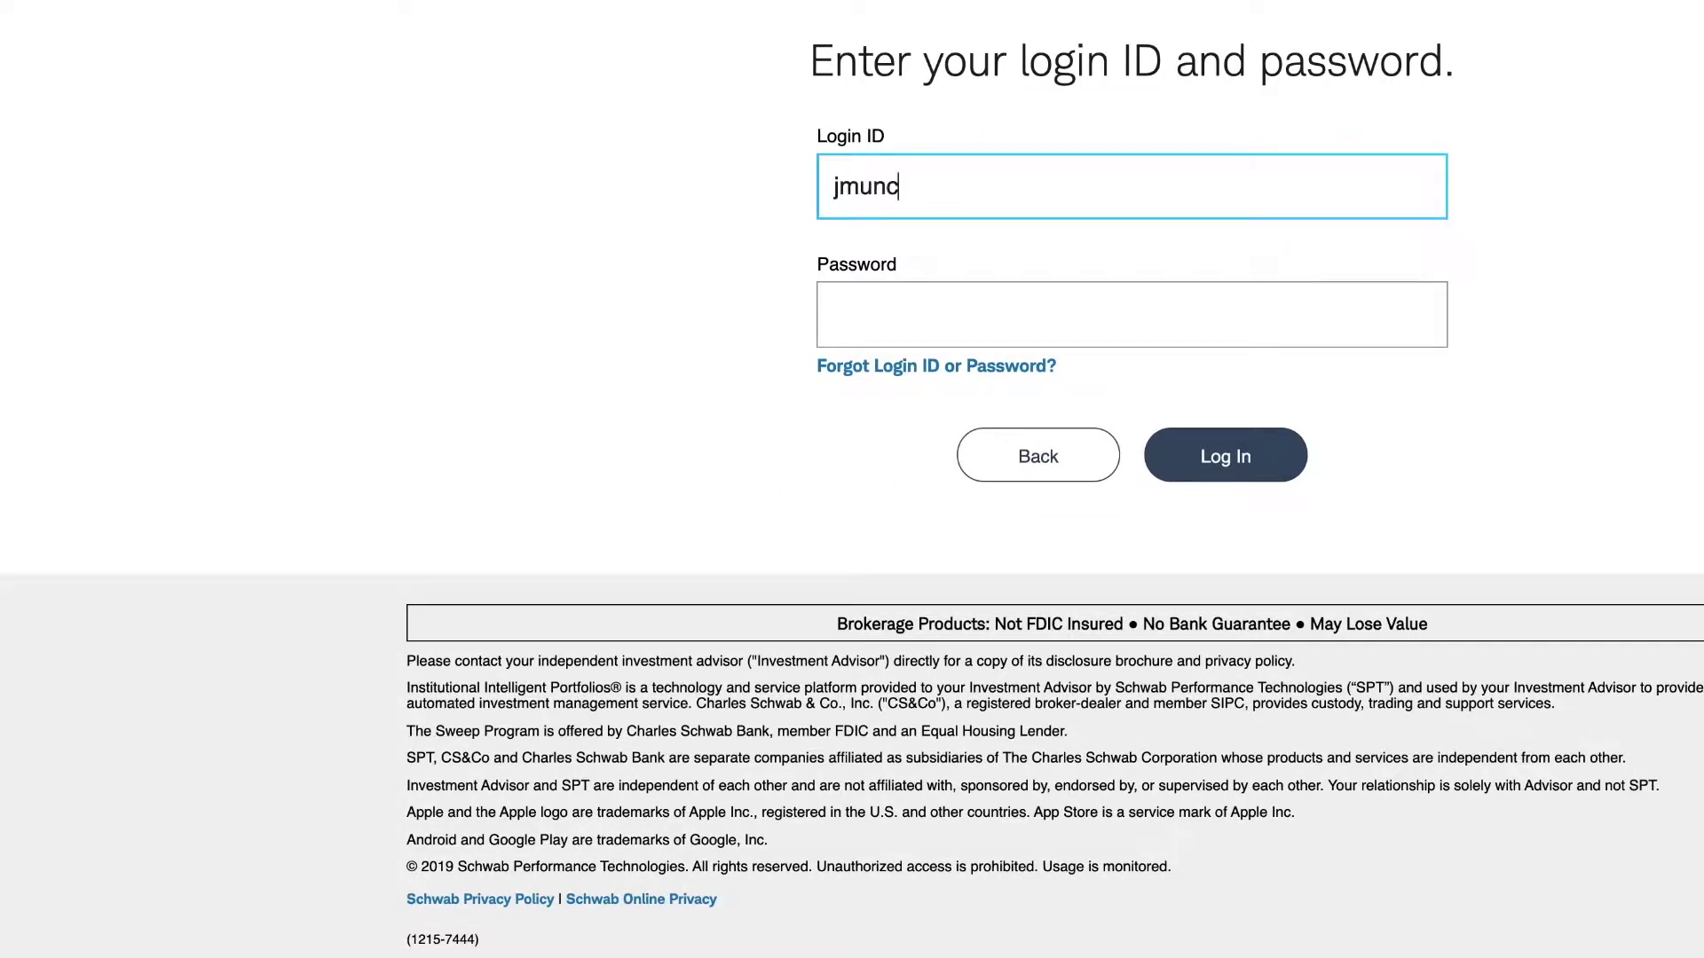
{"action": "key", "text": "Tab"}
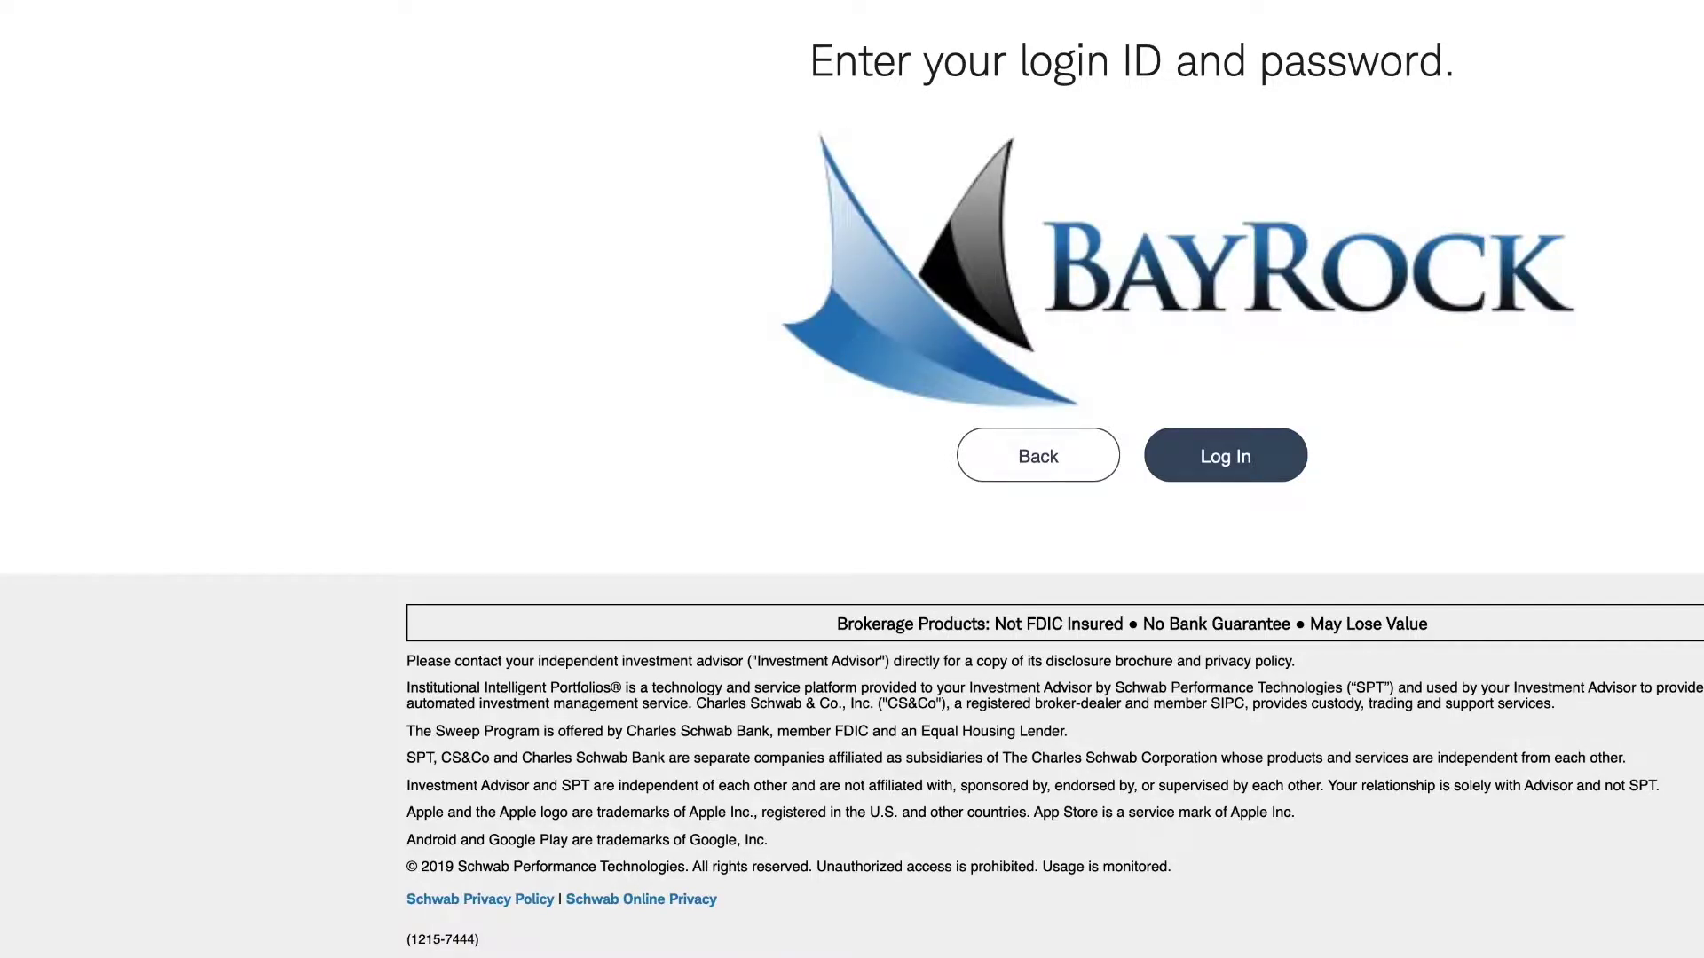
{"action": "left_click", "coordinate": [1186, 454]}
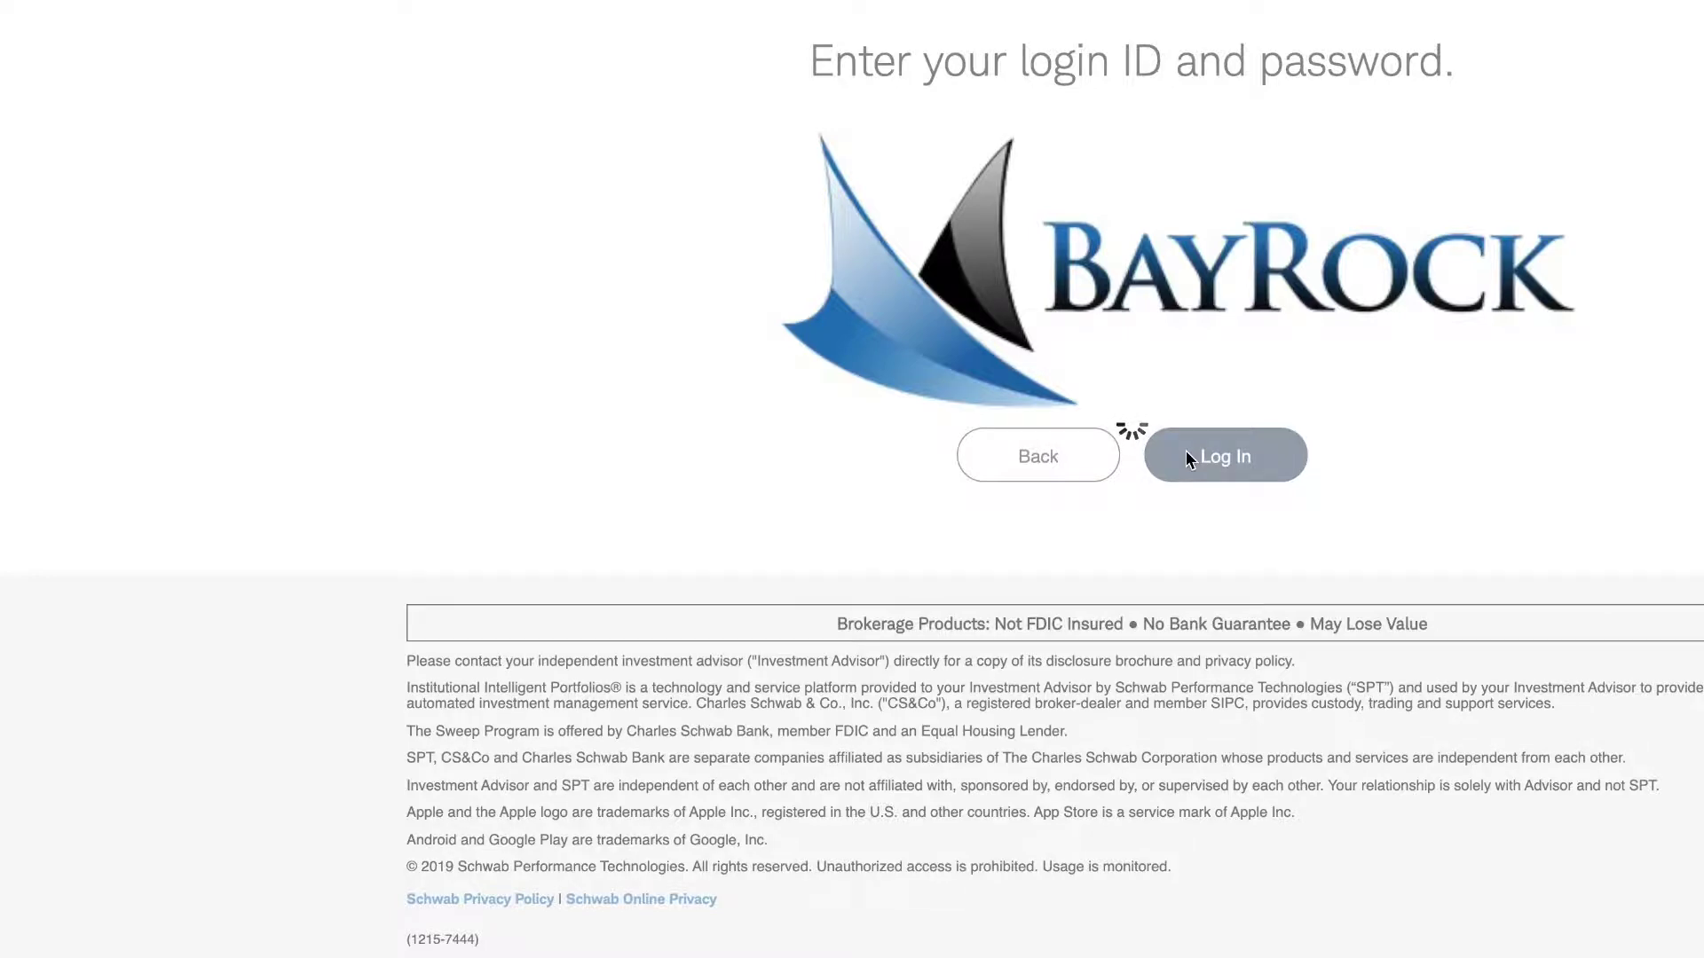
- Enter the confirmation e-mail address and Social Security number, then submit
{"action": "scroll", "coordinate": [1101, 488], "scroll_direction": "down", "scroll_amount": 3}
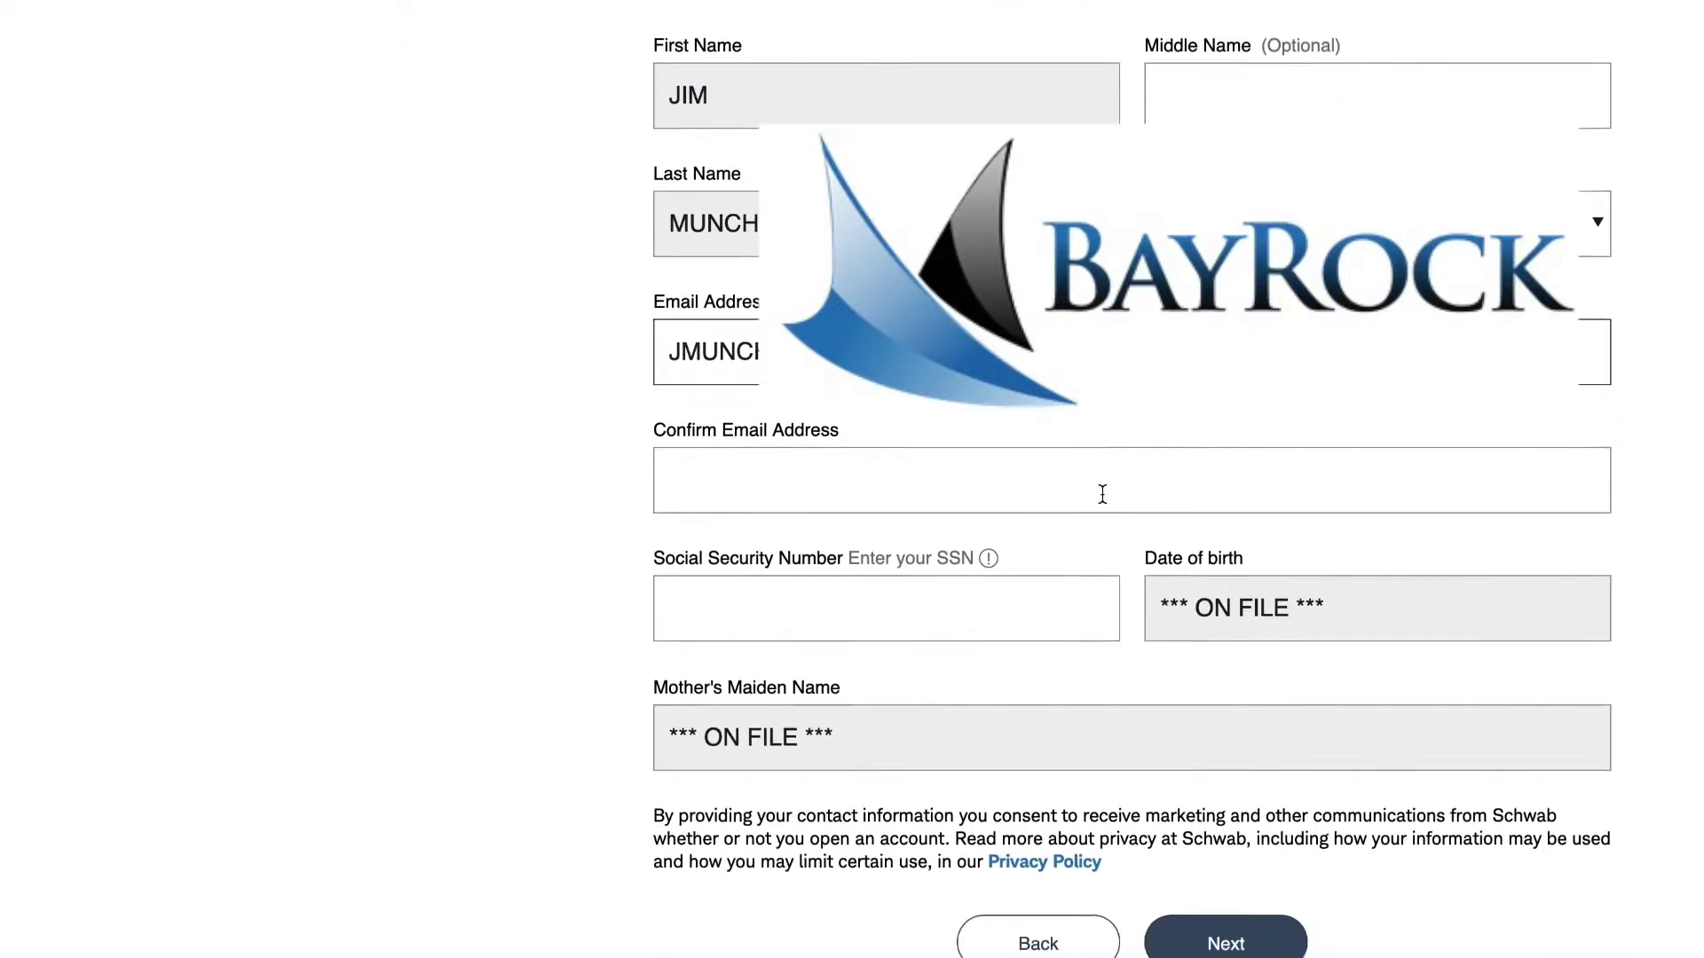
{"action": "scroll", "coordinate": [1068, 504], "scroll_direction": "down", "scroll_amount": 1}
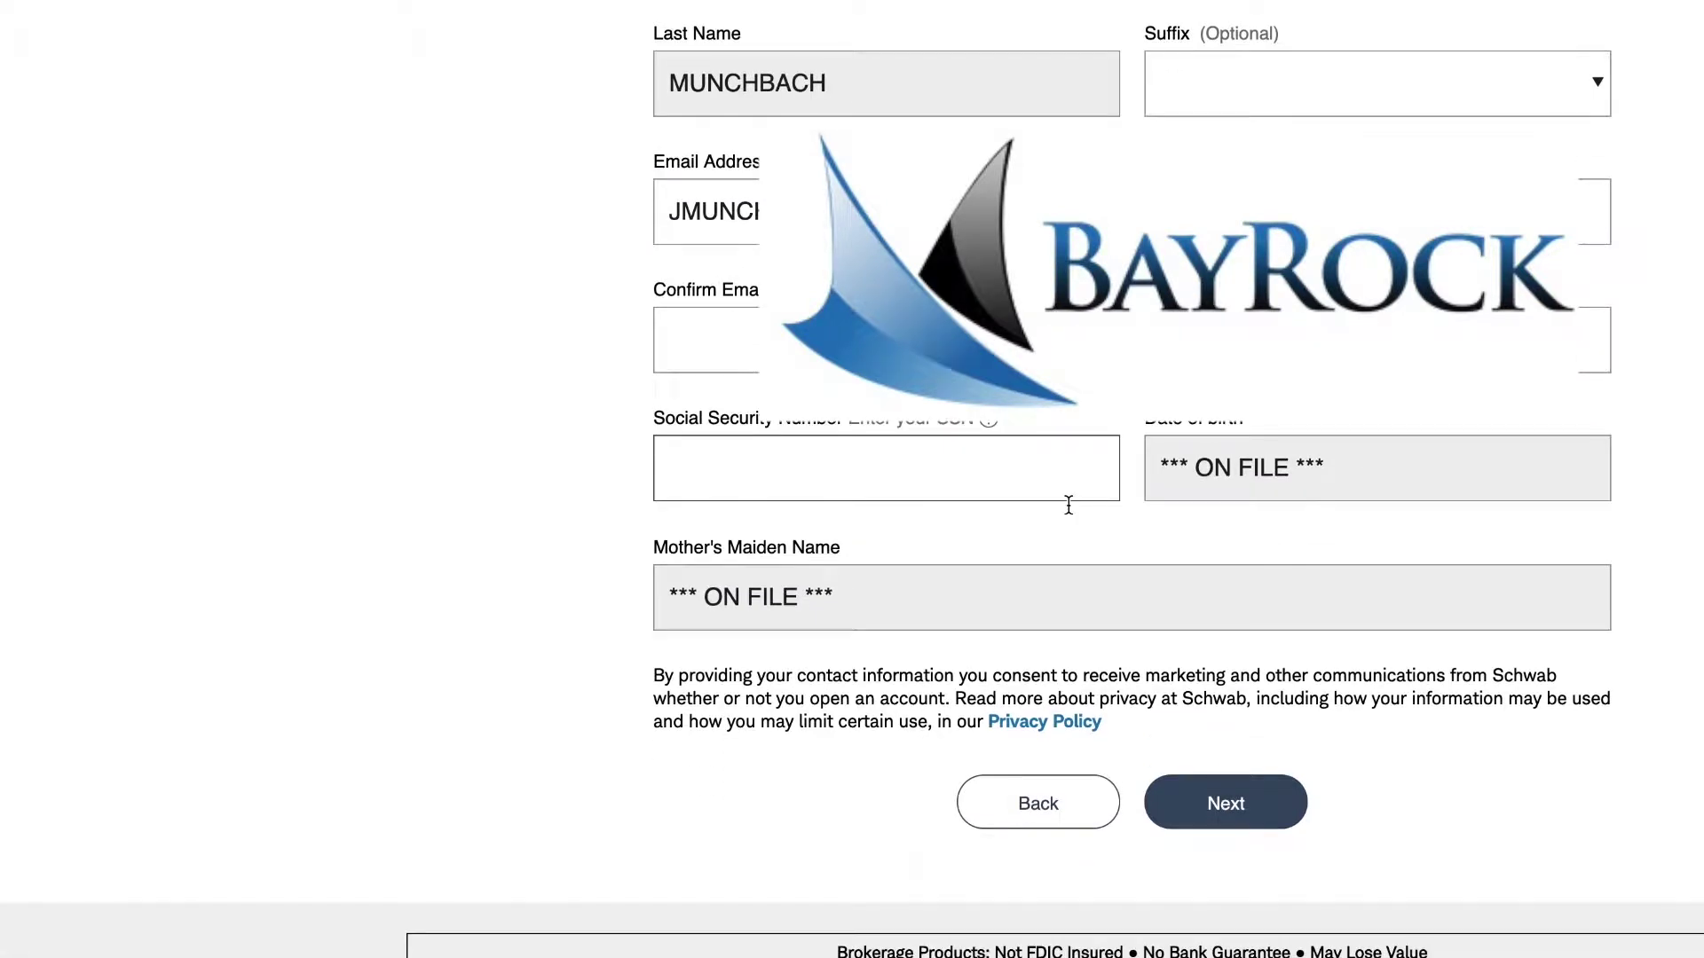
{"action": "left_click", "coordinate": [887, 340]}
{"action": "type", "text": "jmun"}
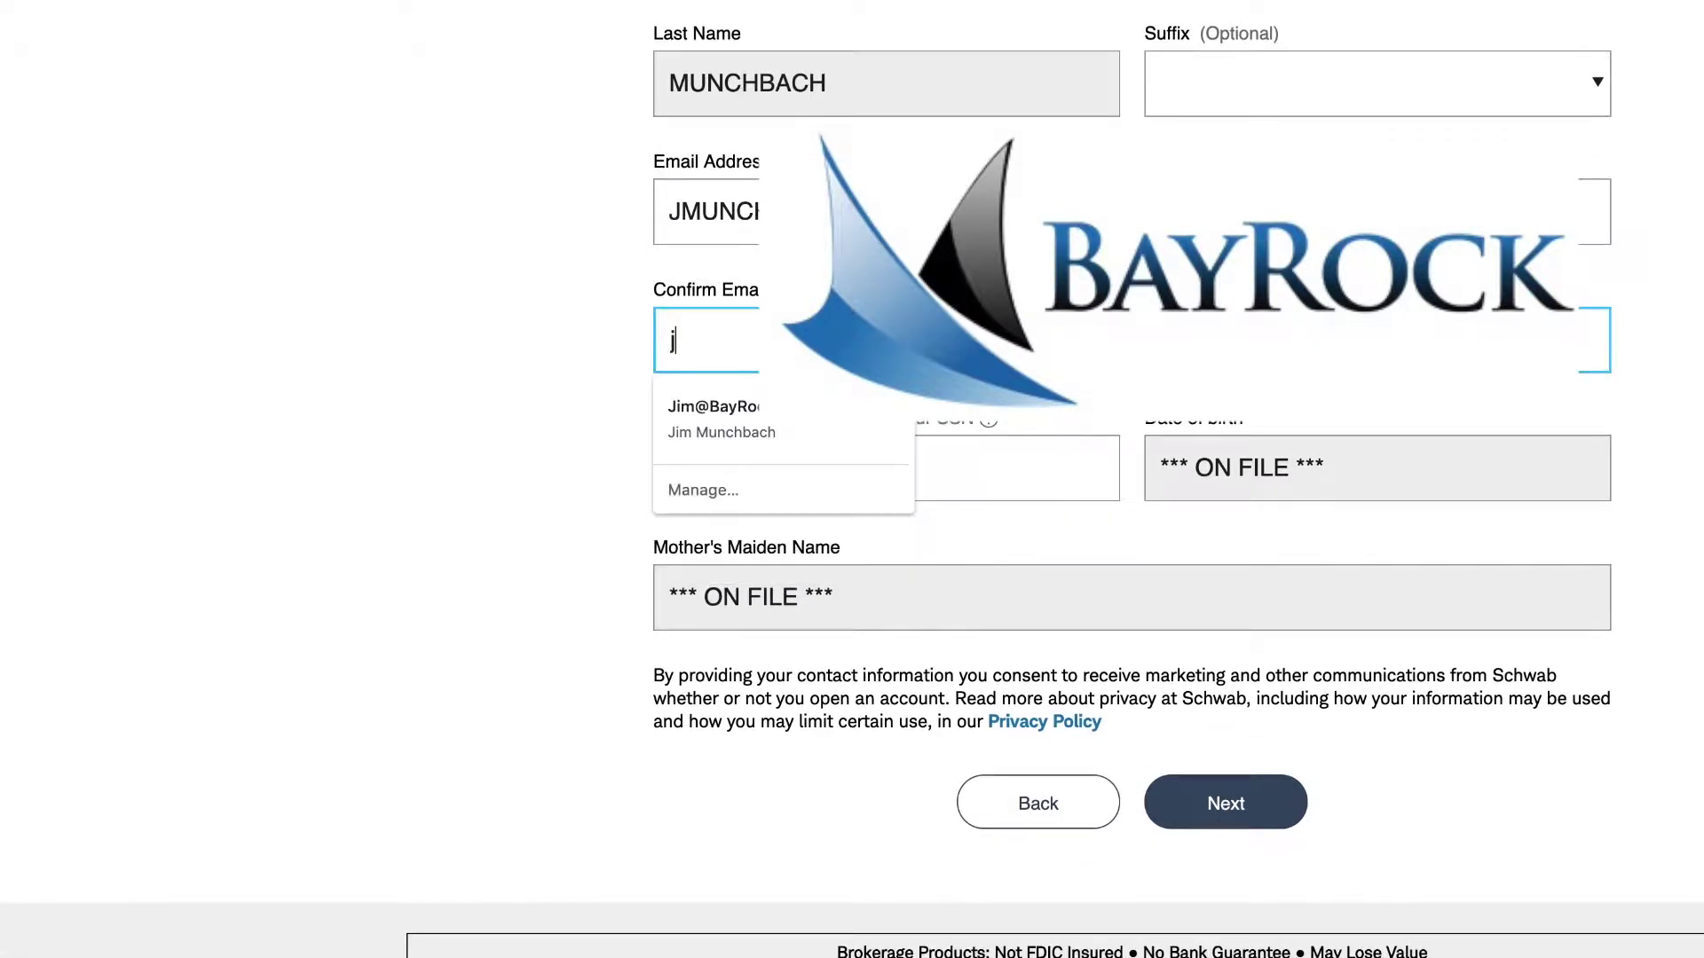
{"action": "key", "text": "BackSpace"}
{"action": "key", "text": "BackSpace"}
{"action": "key", "text": "BackSpace"}
{"action": "key", "text": "BackSpace"}
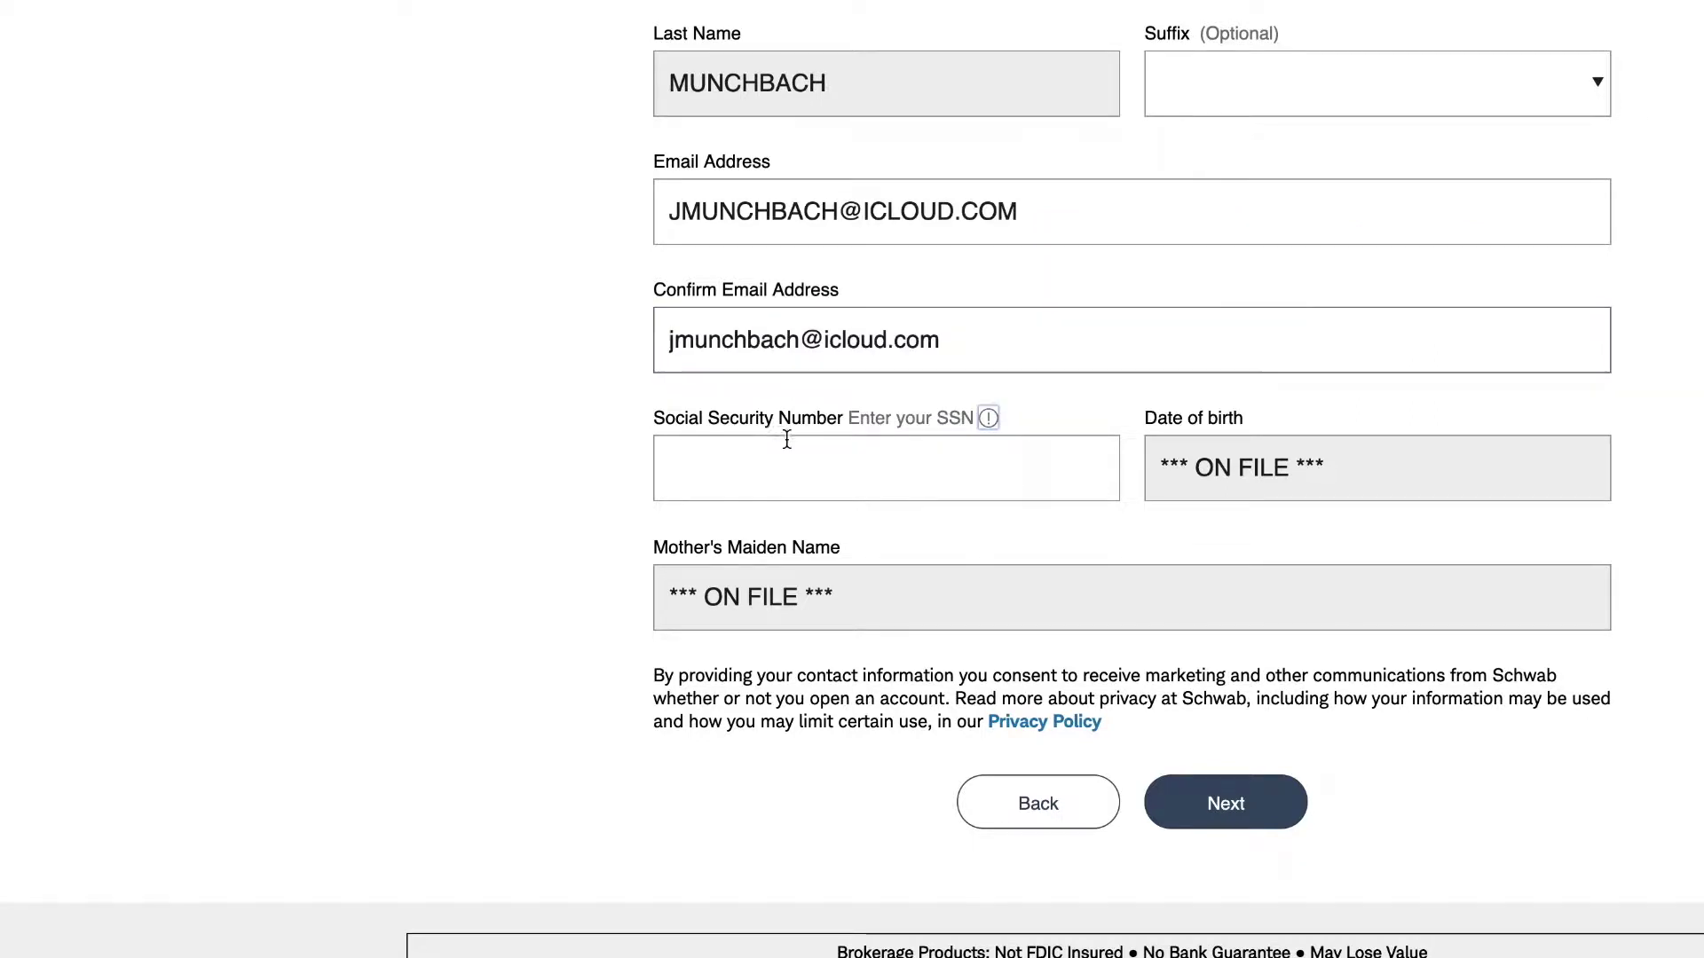
{"action": "left_click", "coordinate": [775, 460]}
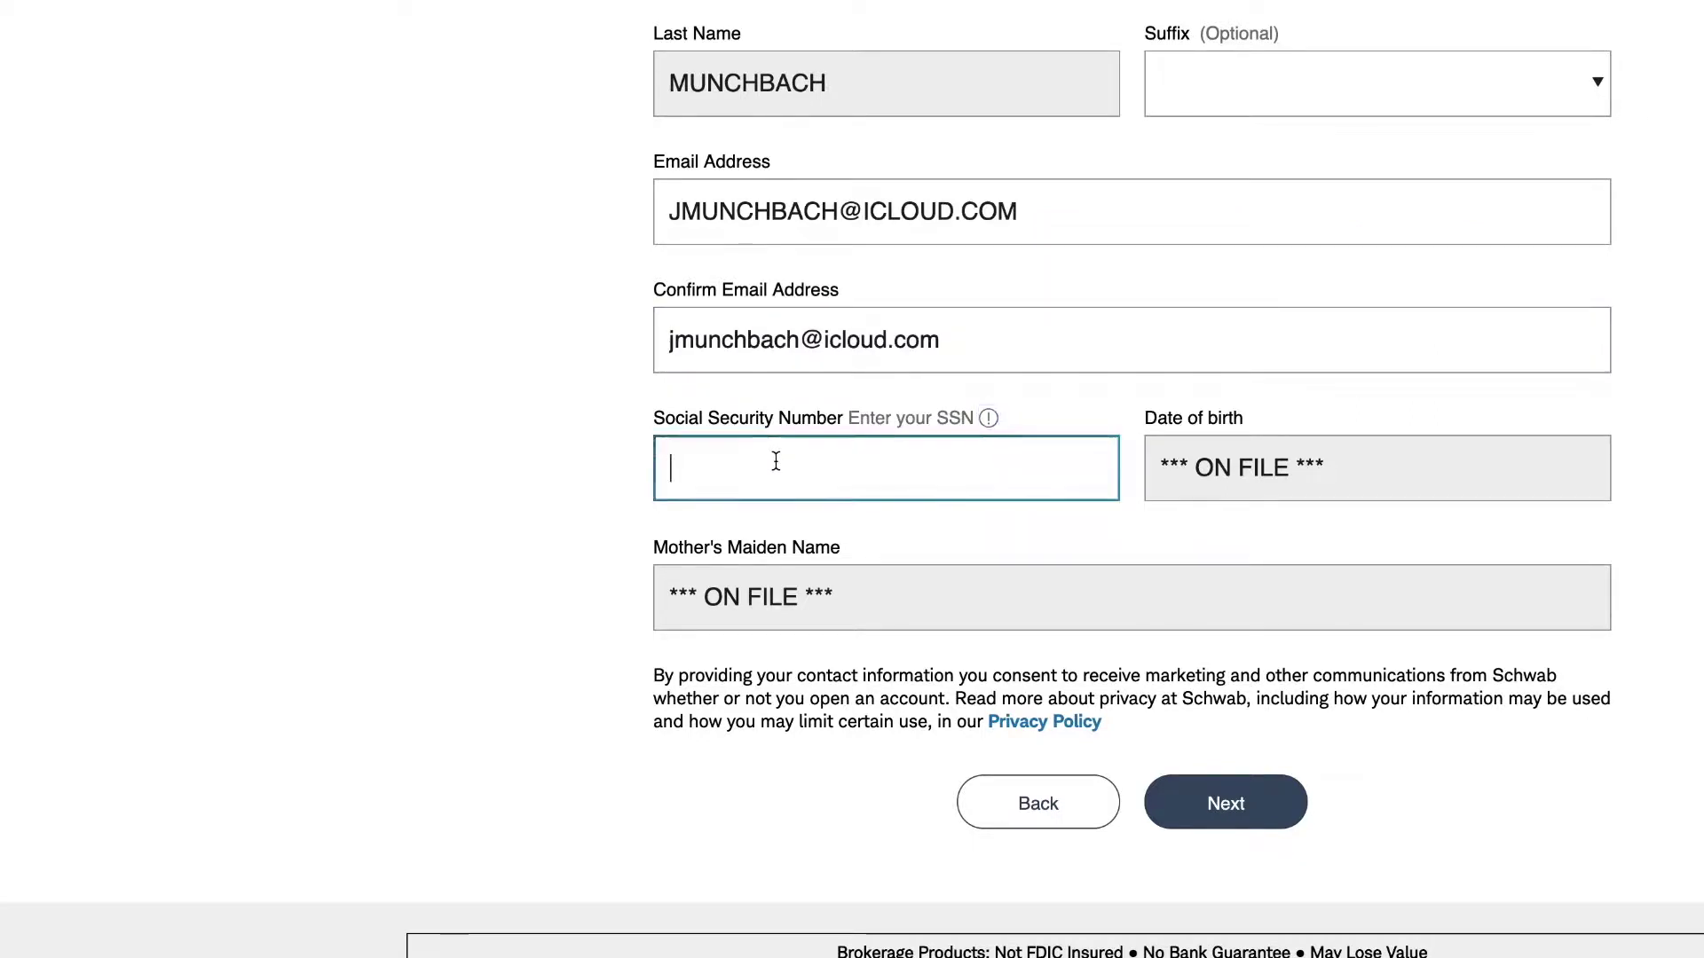
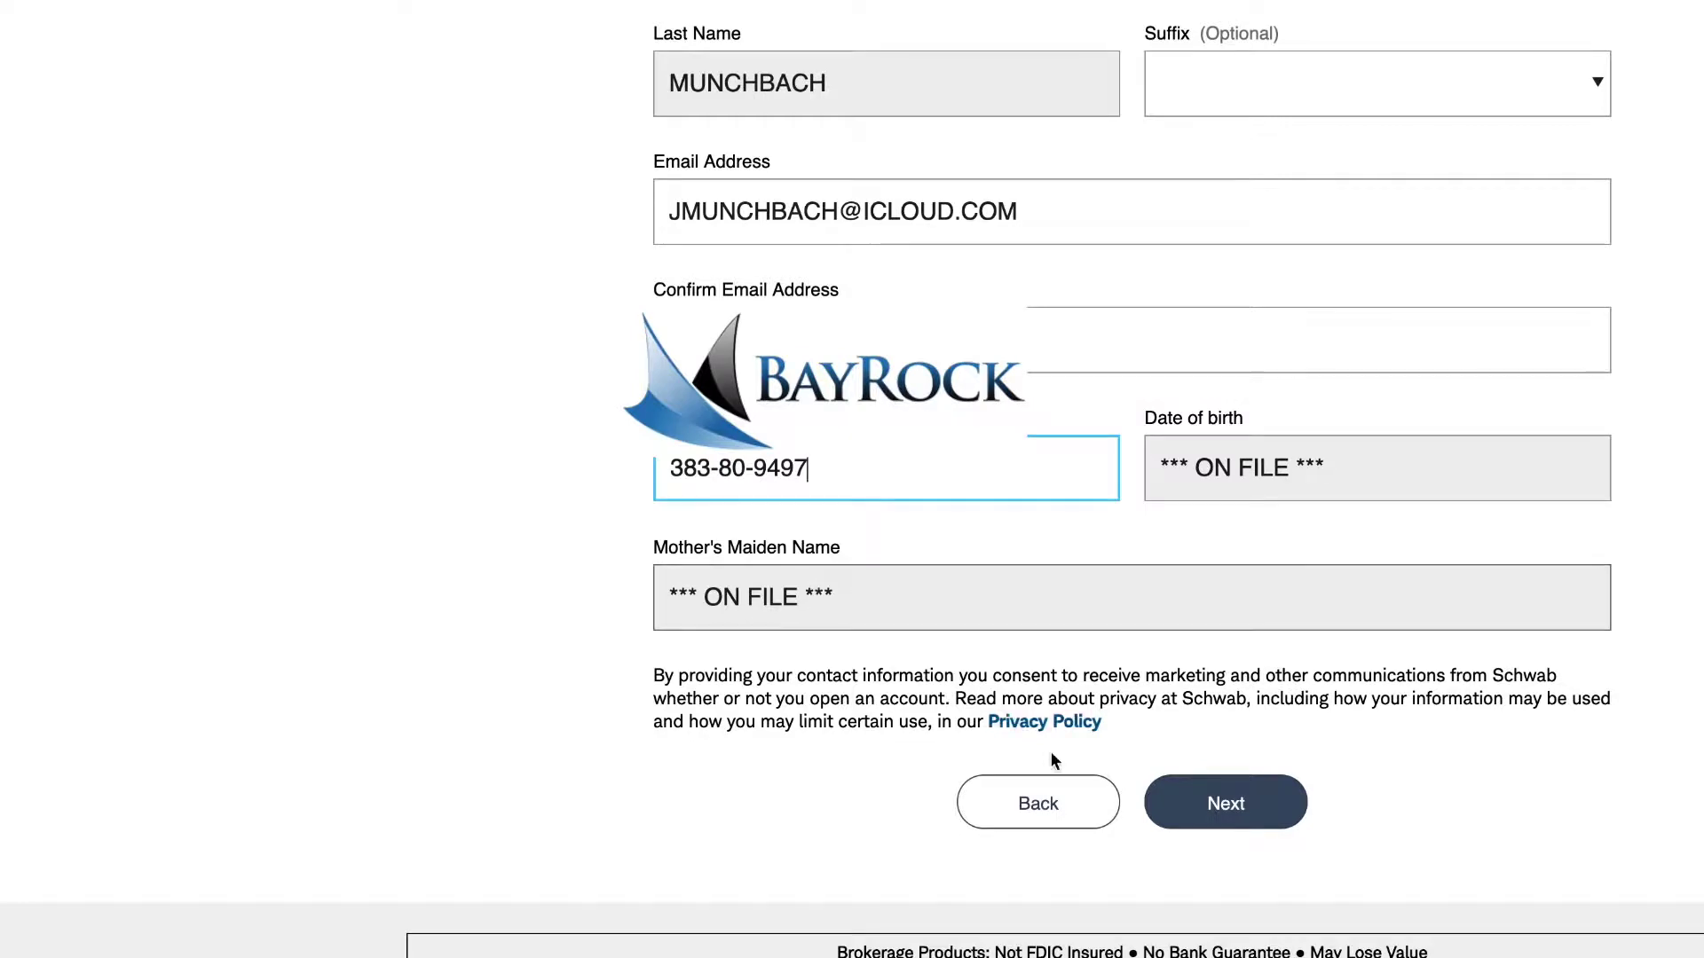
{"action": "left_click", "coordinate": [1214, 812]}
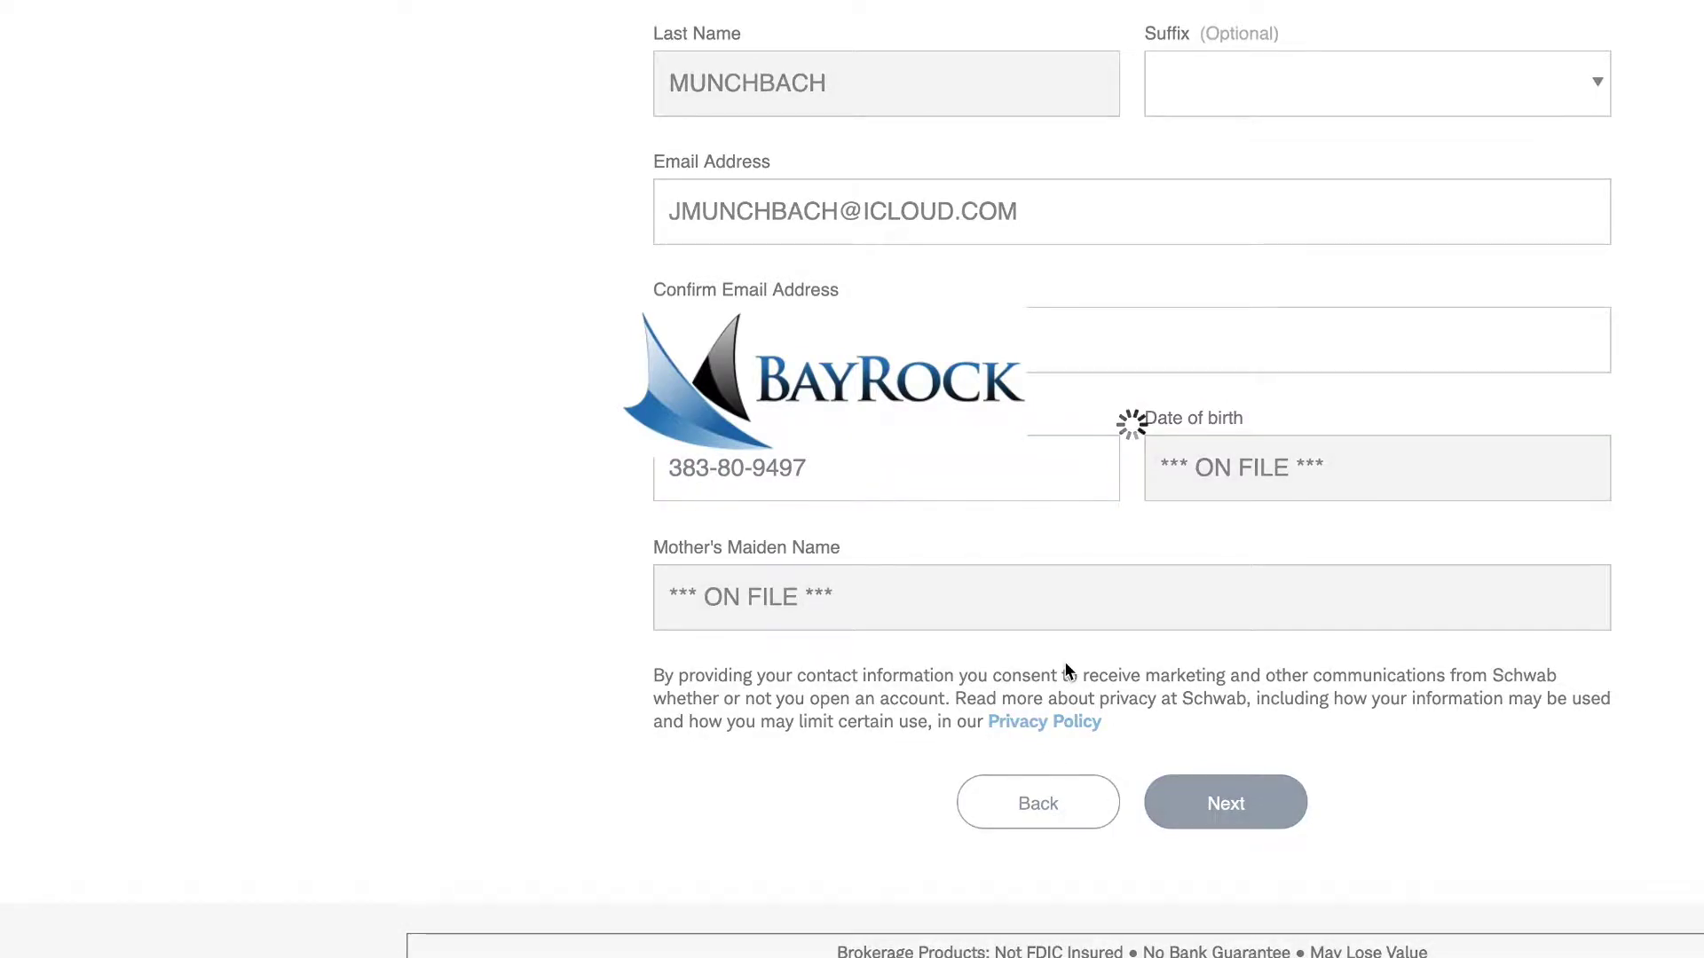
- Review the pre-filled legal address and phone details and continue
{"action": "scroll", "coordinate": [1036, 655], "scroll_direction": "down", "scroll_amount": 4}
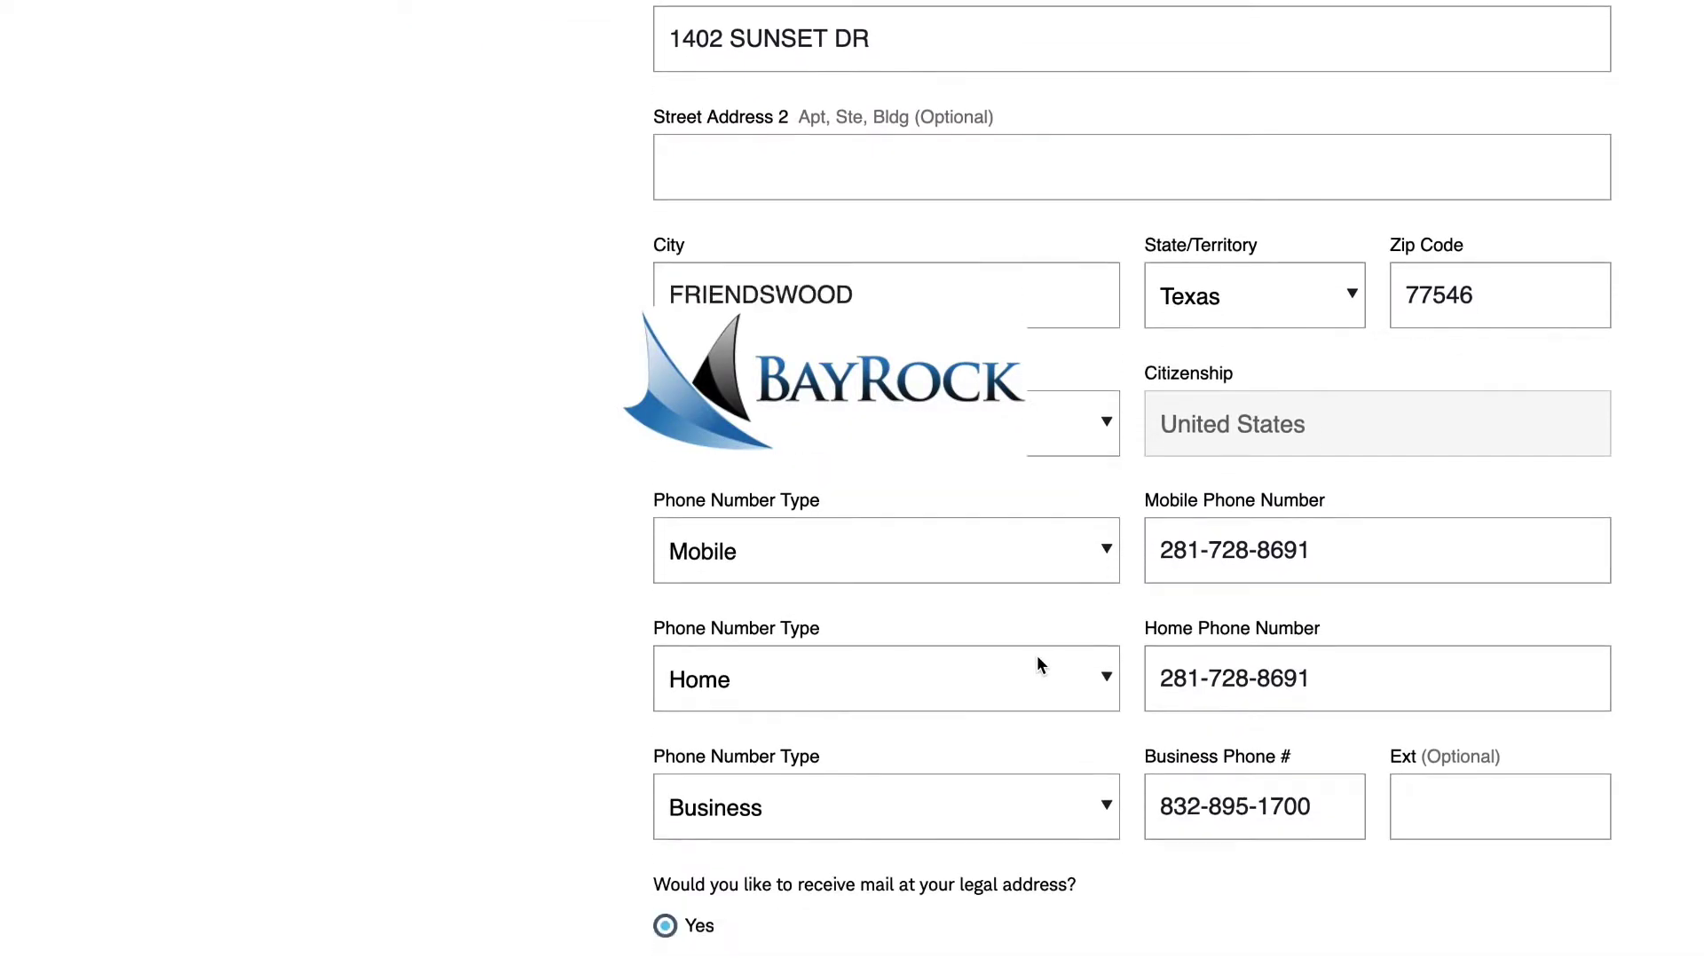
{"action": "scroll", "coordinate": [1035, 656], "scroll_direction": "down", "scroll_amount": 4}
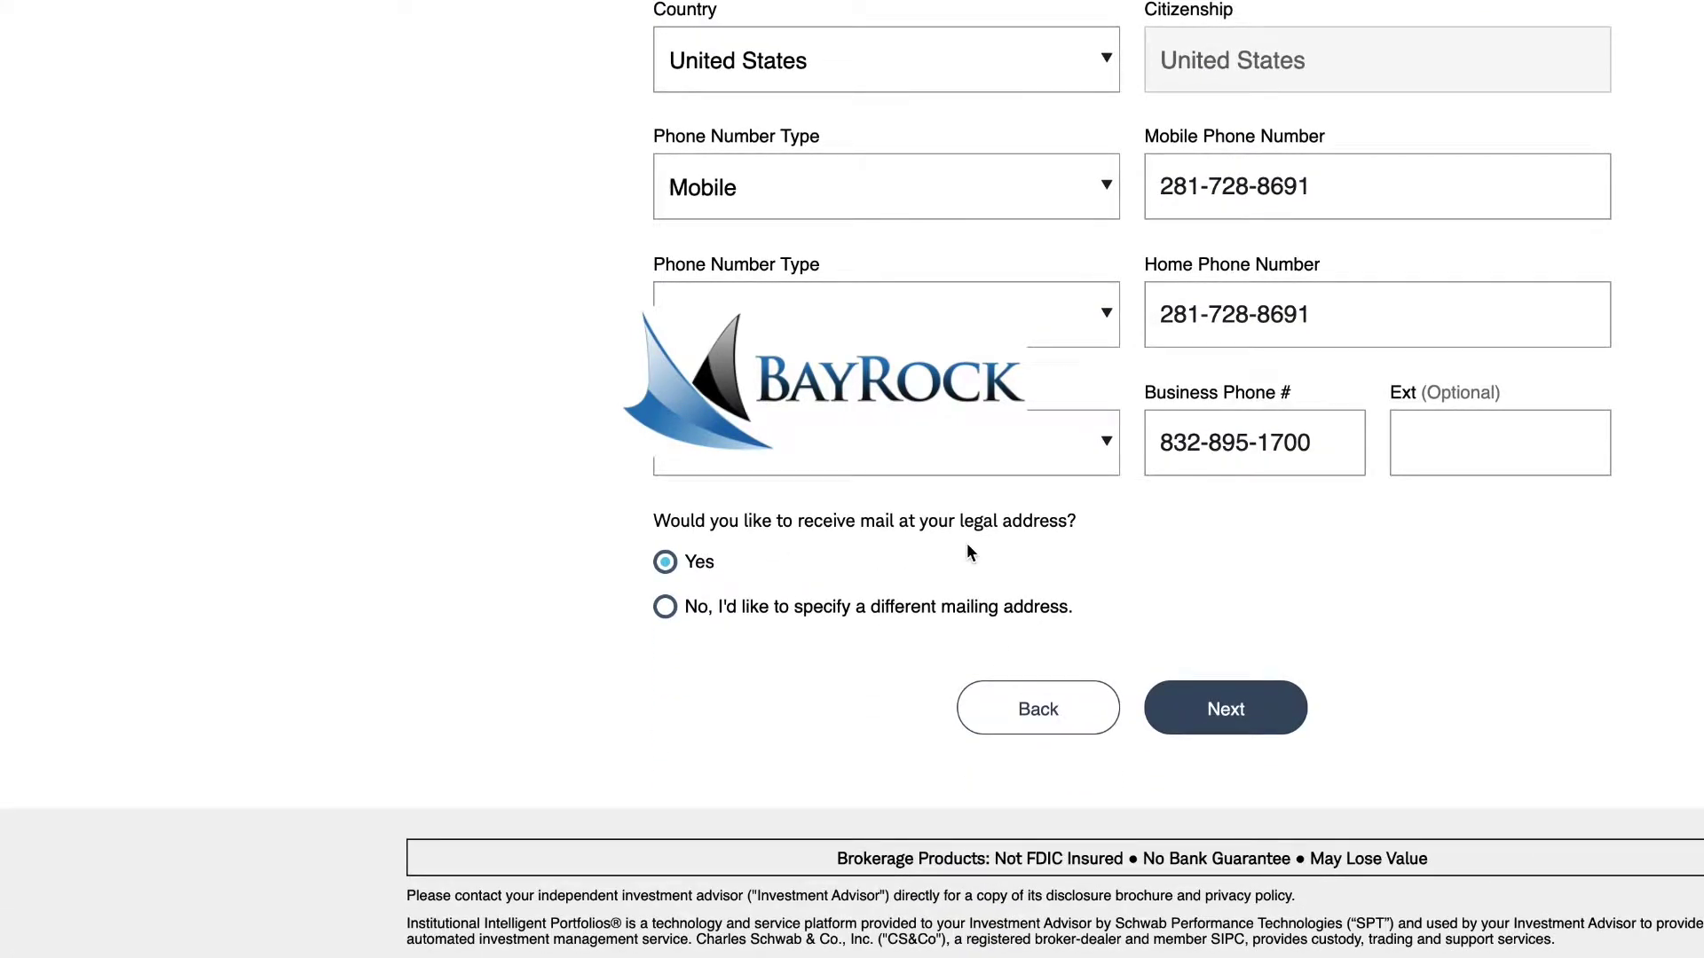
{"action": "scroll", "coordinate": [966, 542], "scroll_direction": "down", "scroll_amount": 1}
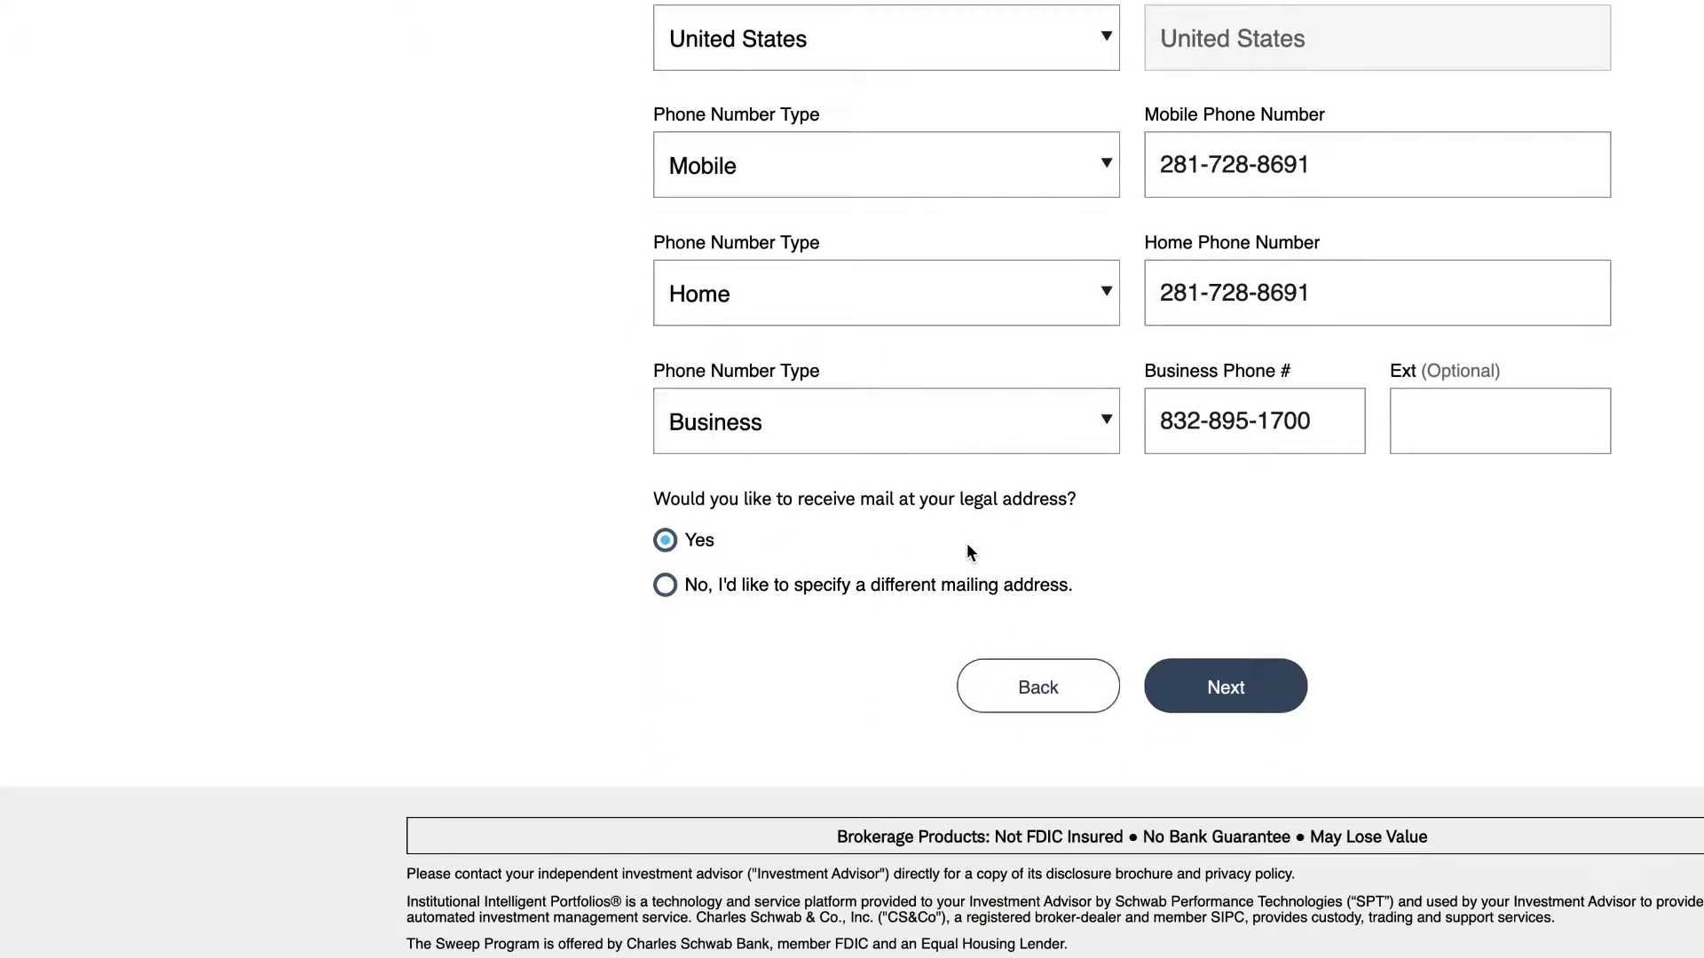
{"action": "left_click", "coordinate": [1218, 697]}
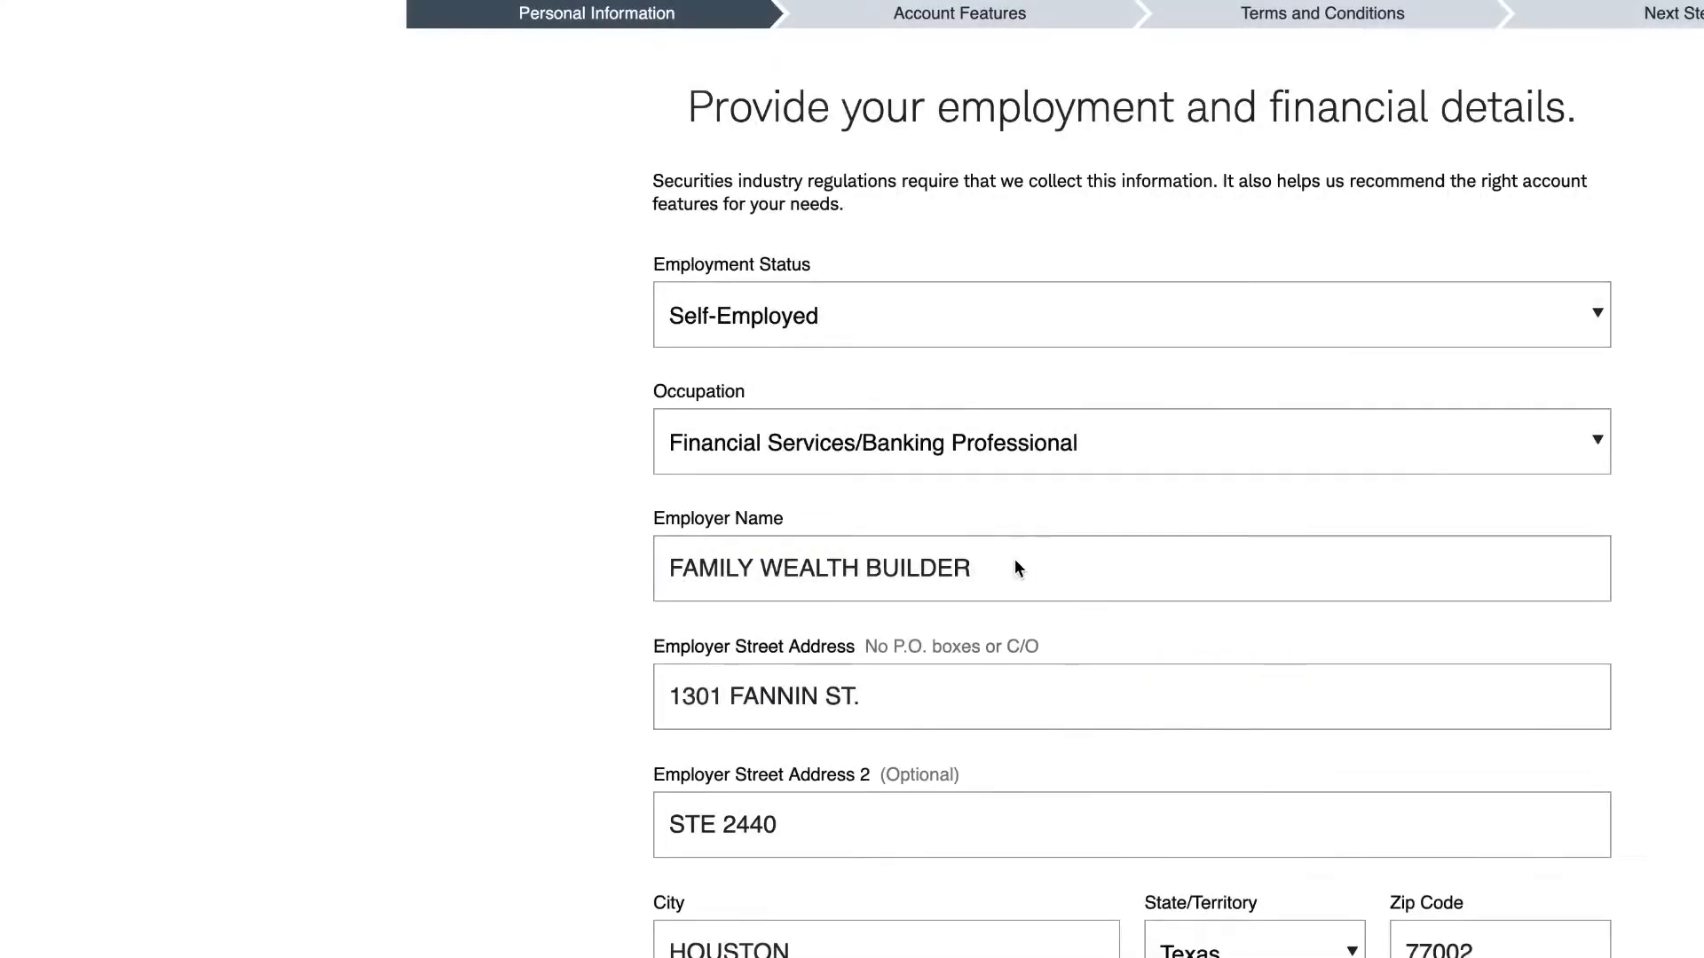
- Replace the employer name with the suggested entry, trimming the trailing L.L.C
{"action": "scroll", "coordinate": [1008, 559], "scroll_direction": "down", "scroll_amount": 1}
{"action": "left_click_drag", "start_coordinate": [1068, 508], "coordinate": [647, 515]}
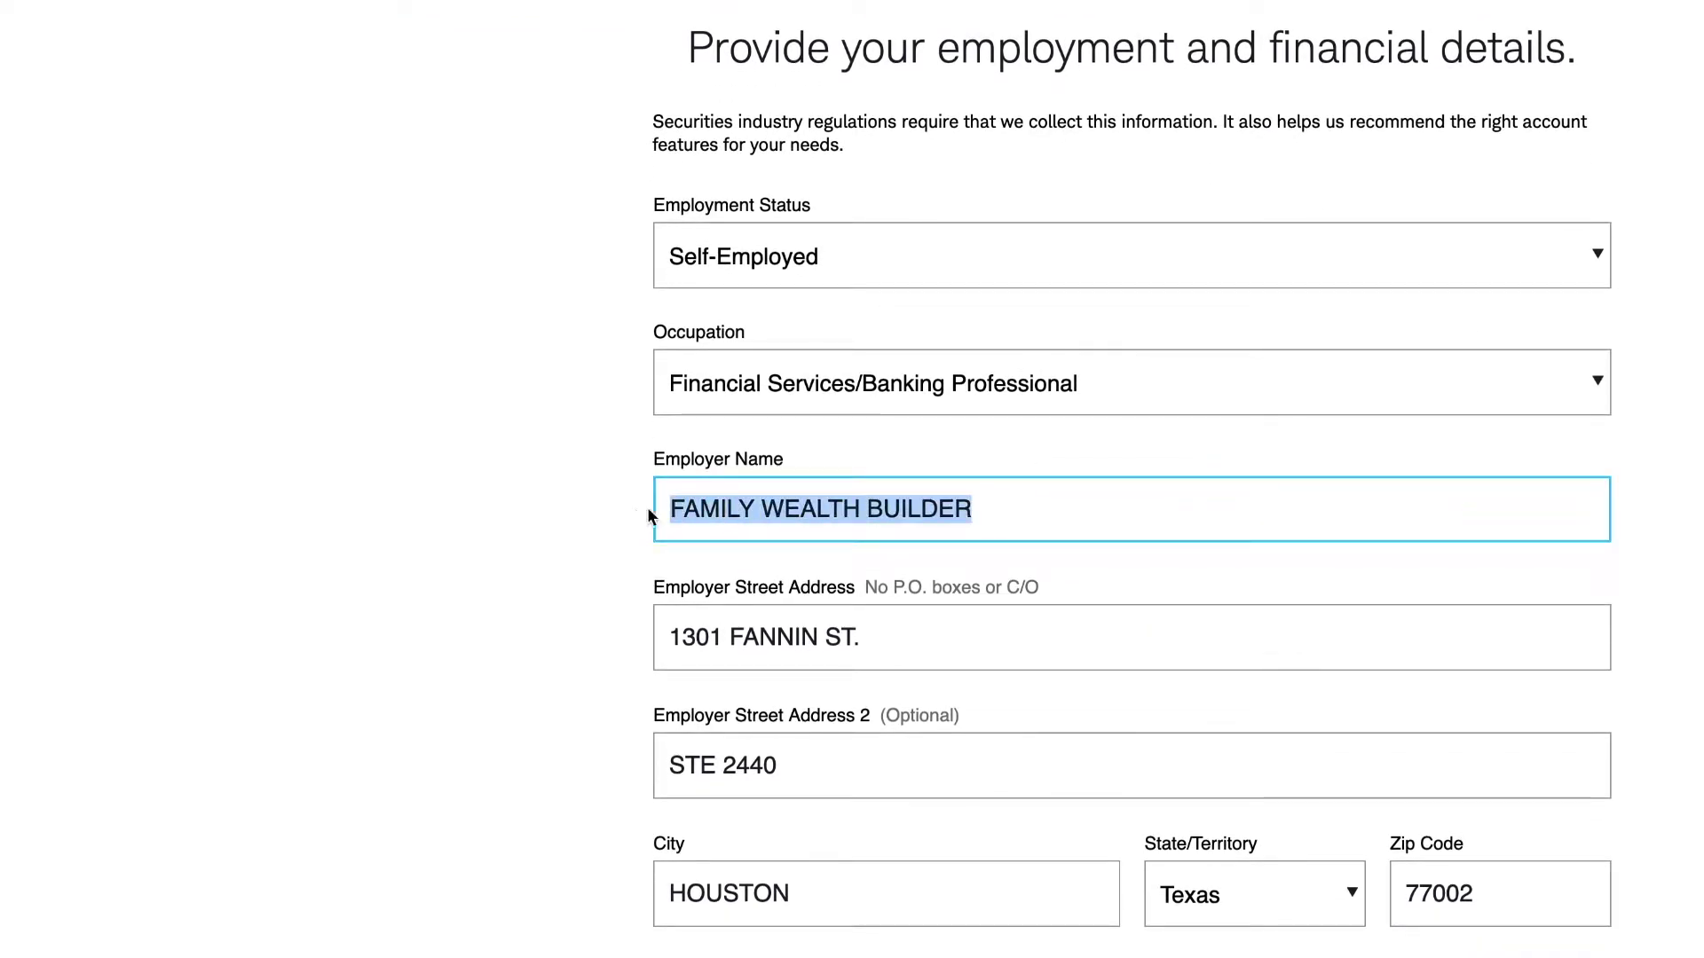
{"action": "type", "text": "ba"}
{"action": "key", "text": "Down"}
{"action": "key", "text": "Return"}
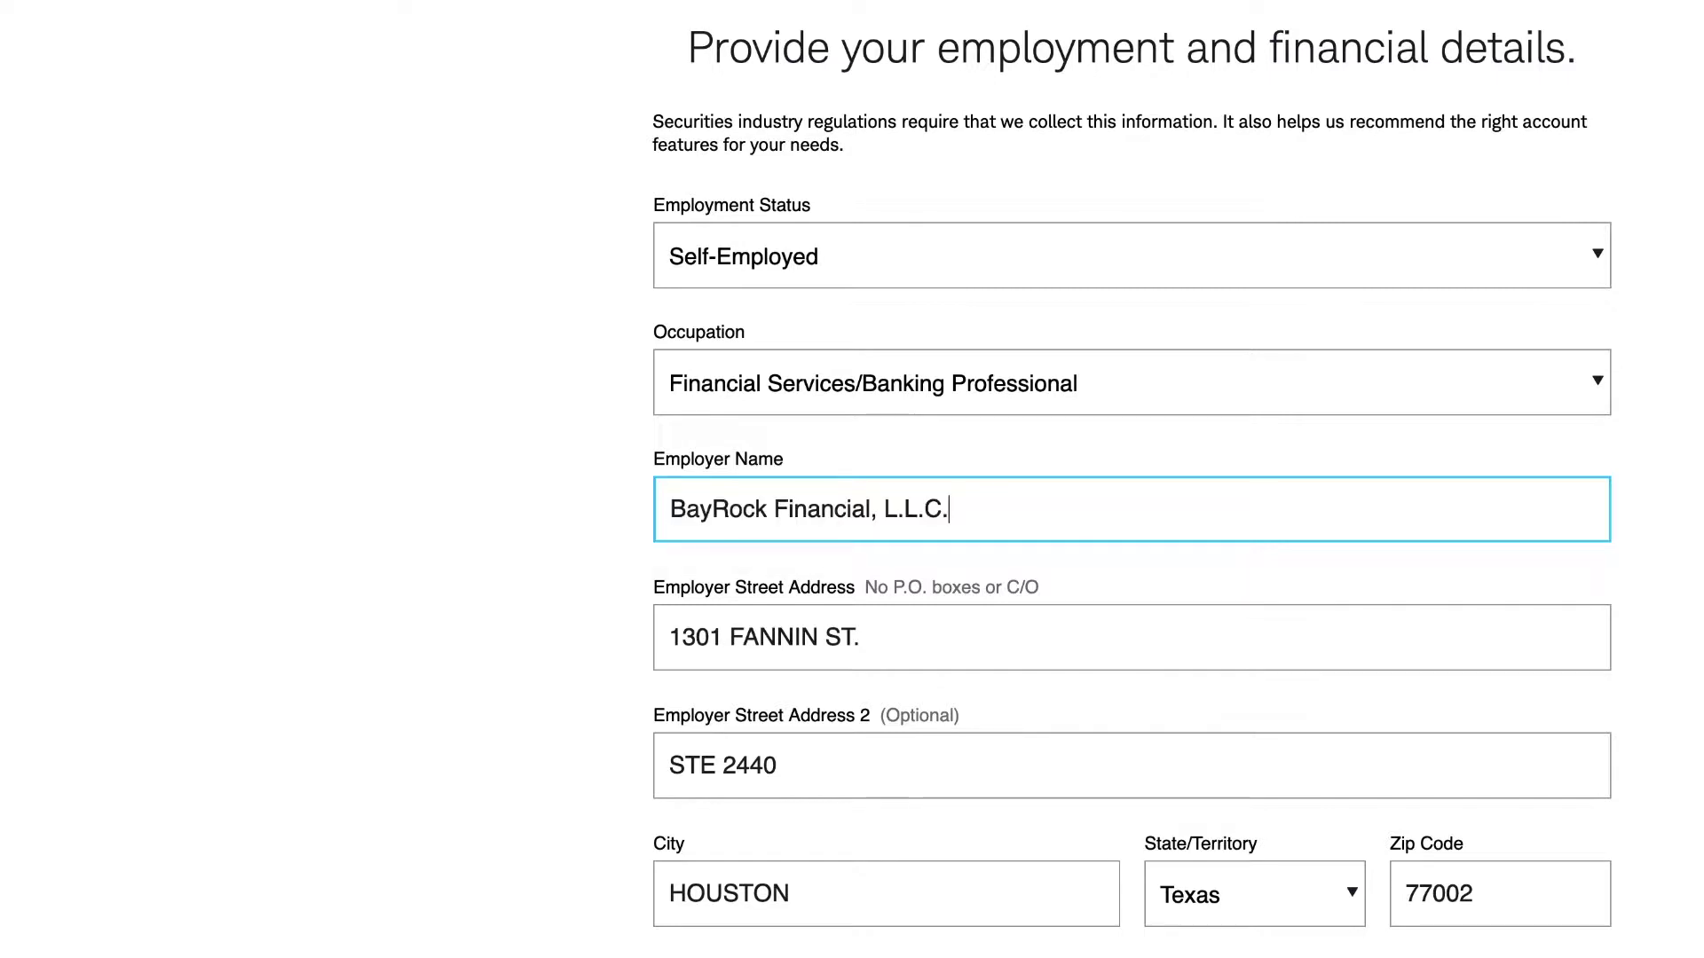
{"action": "key", "text": "BackSpace"}
{"action": "key", "text": "BackSpace"}
{"action": "key", "text": "BackSpace"}
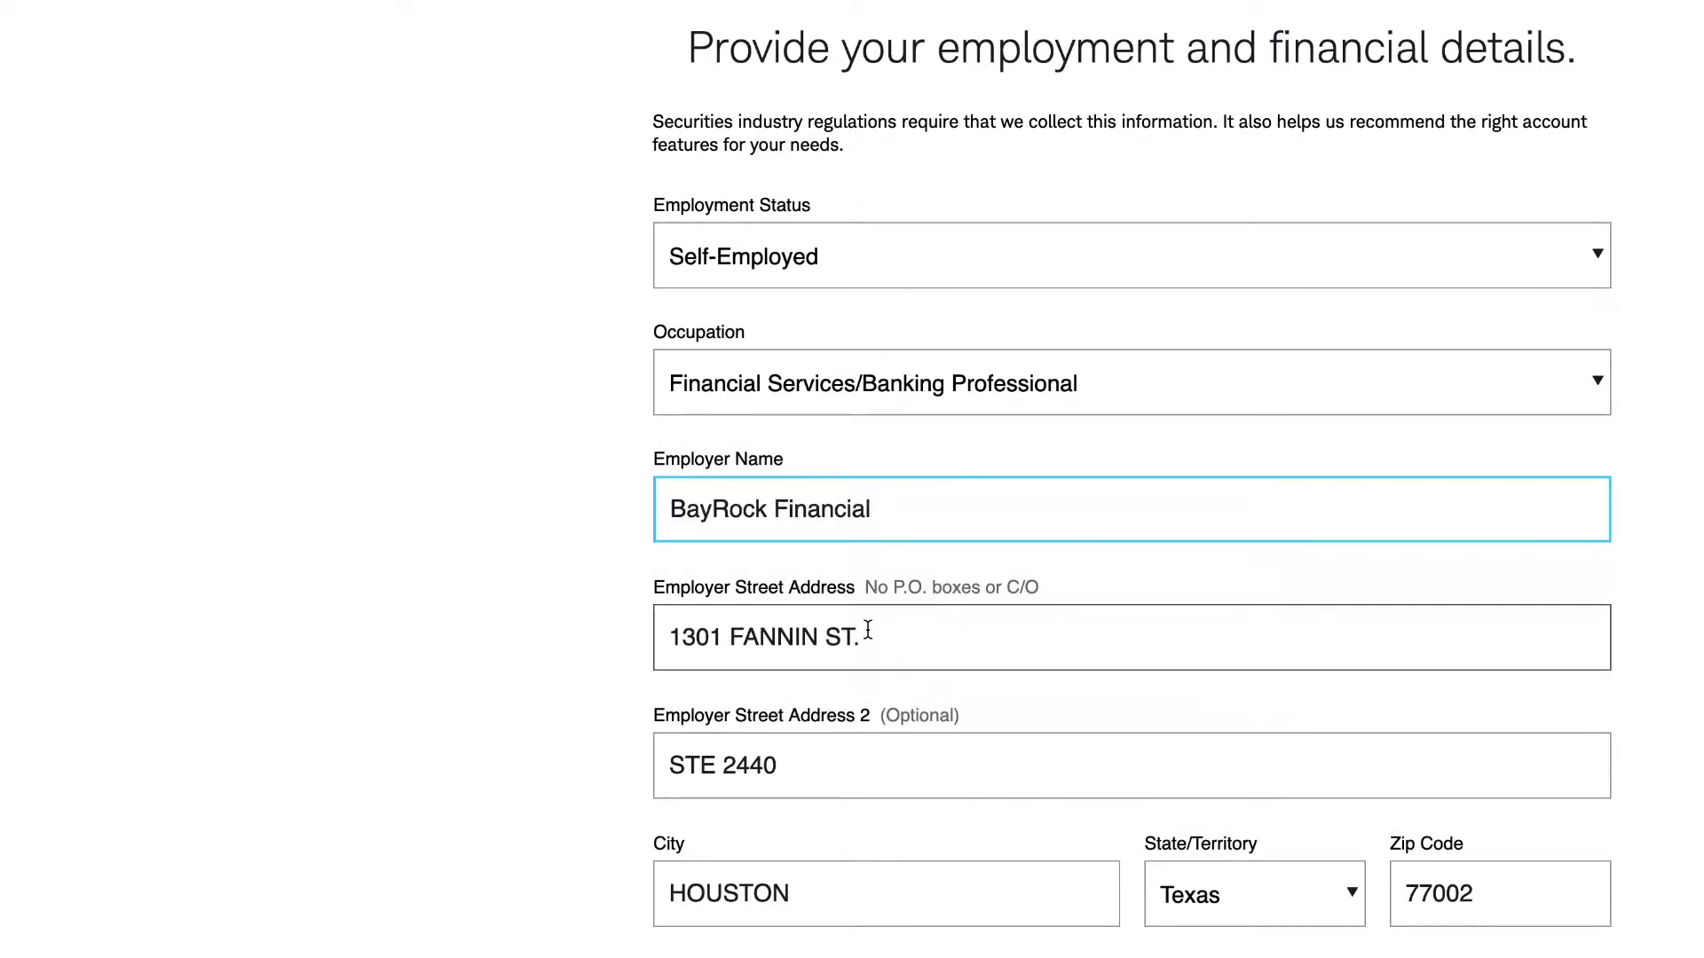
- Update the employer street address, clear the suite line, correct the zip code, and submit
{"action": "left_click_drag", "start_coordinate": [865, 635], "coordinate": [583, 639]}
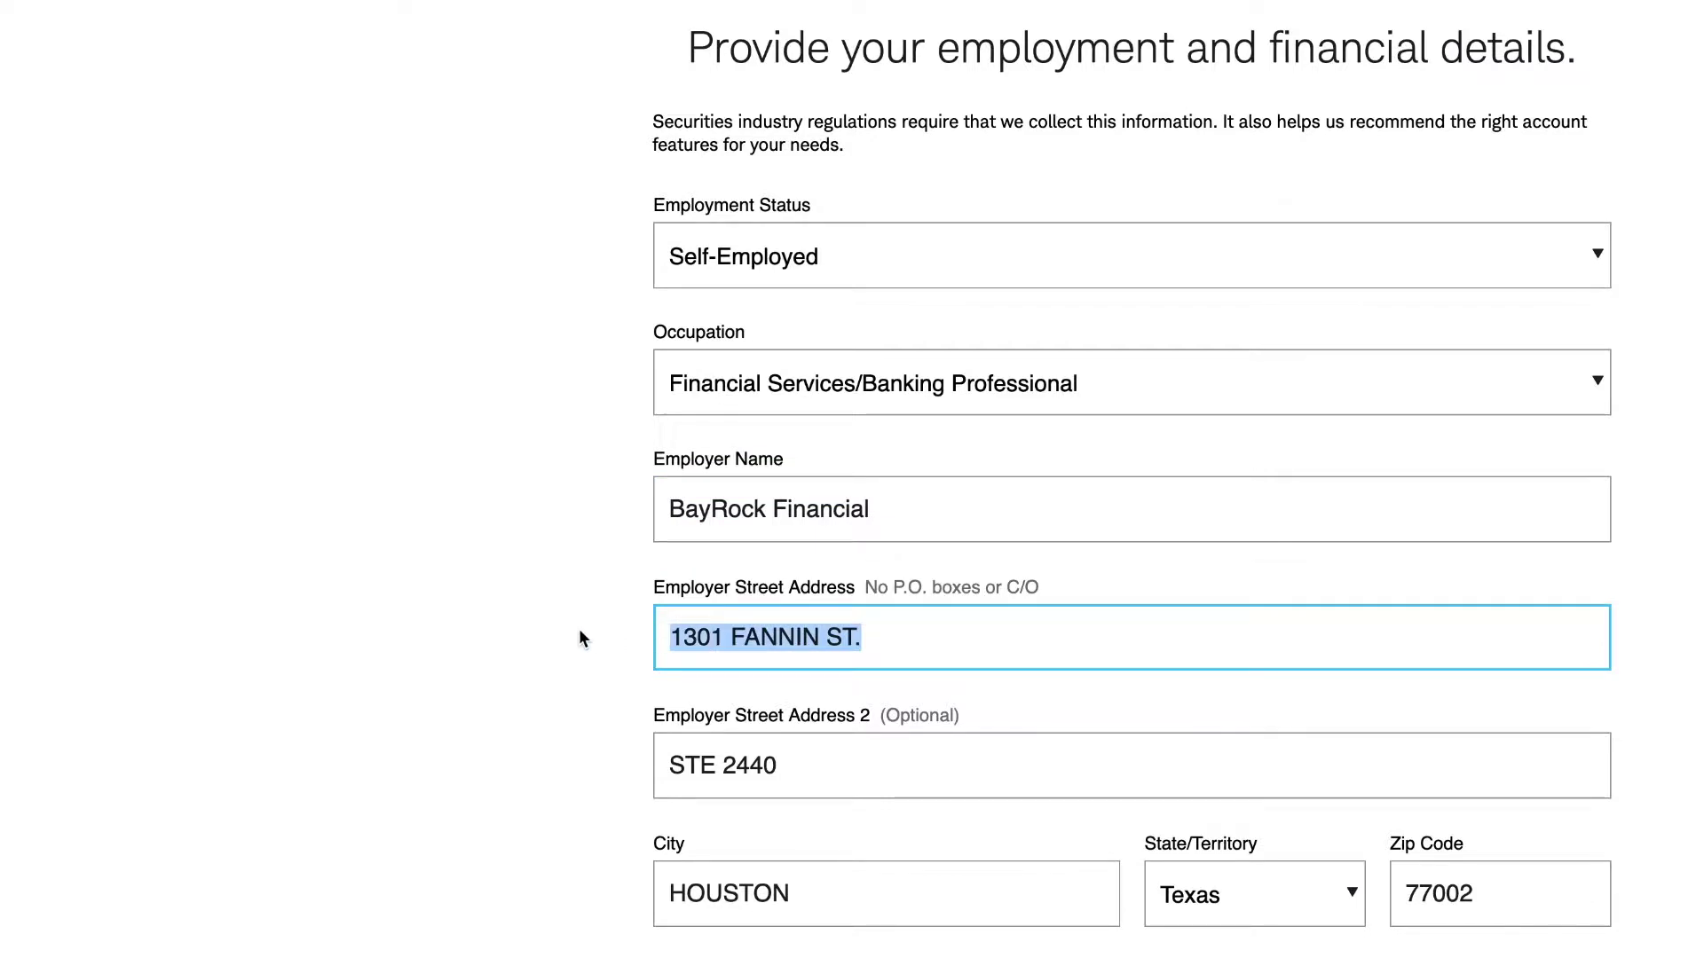
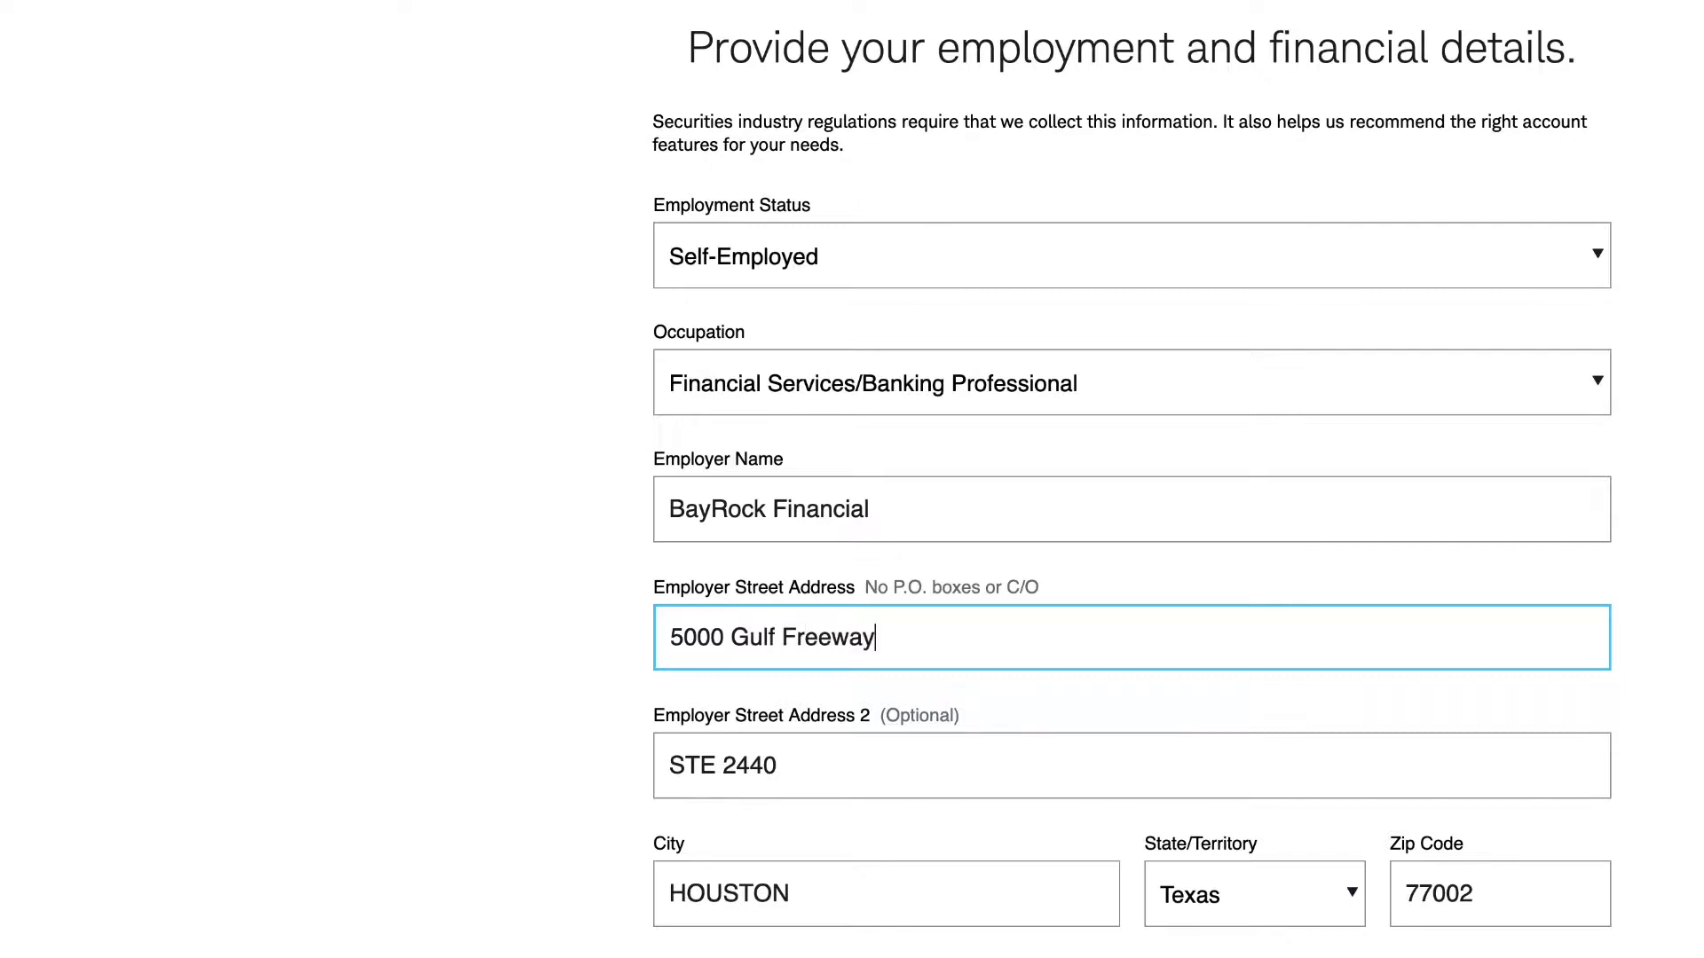
{"action": "key", "text": "Tab"}
{"action": "key", "text": "BackSpace"}
{"action": "key", "text": "Tab"}
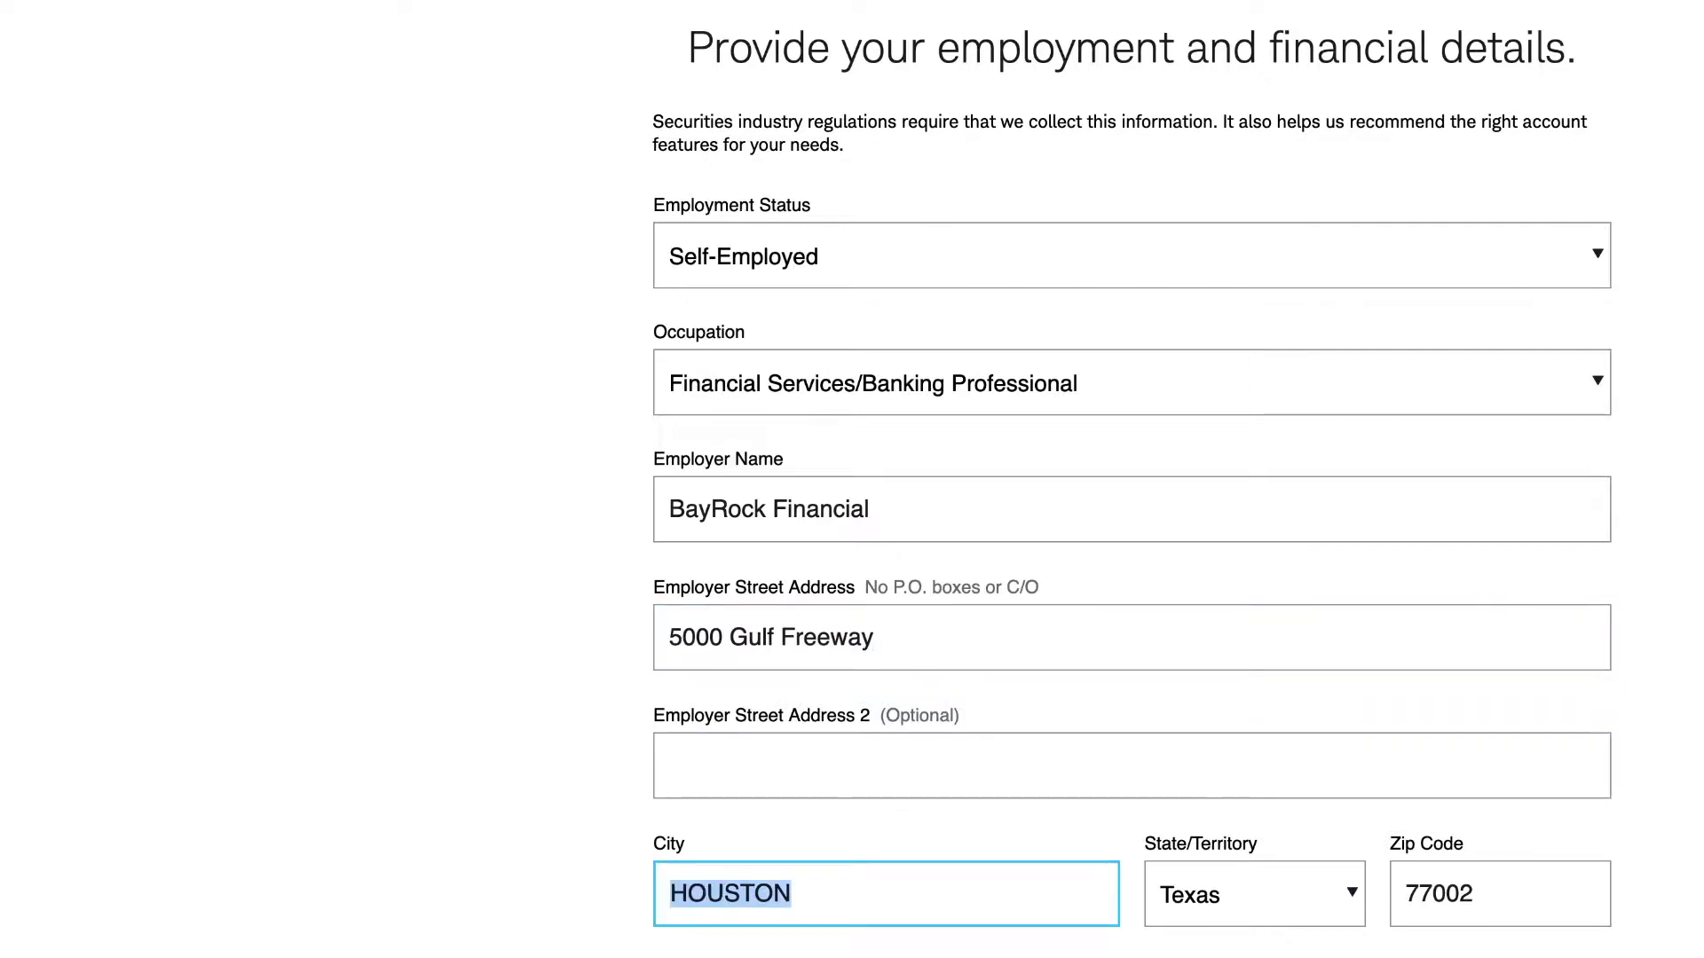
{"action": "key", "text": "Tab"}
{"action": "key", "text": "Tab"}
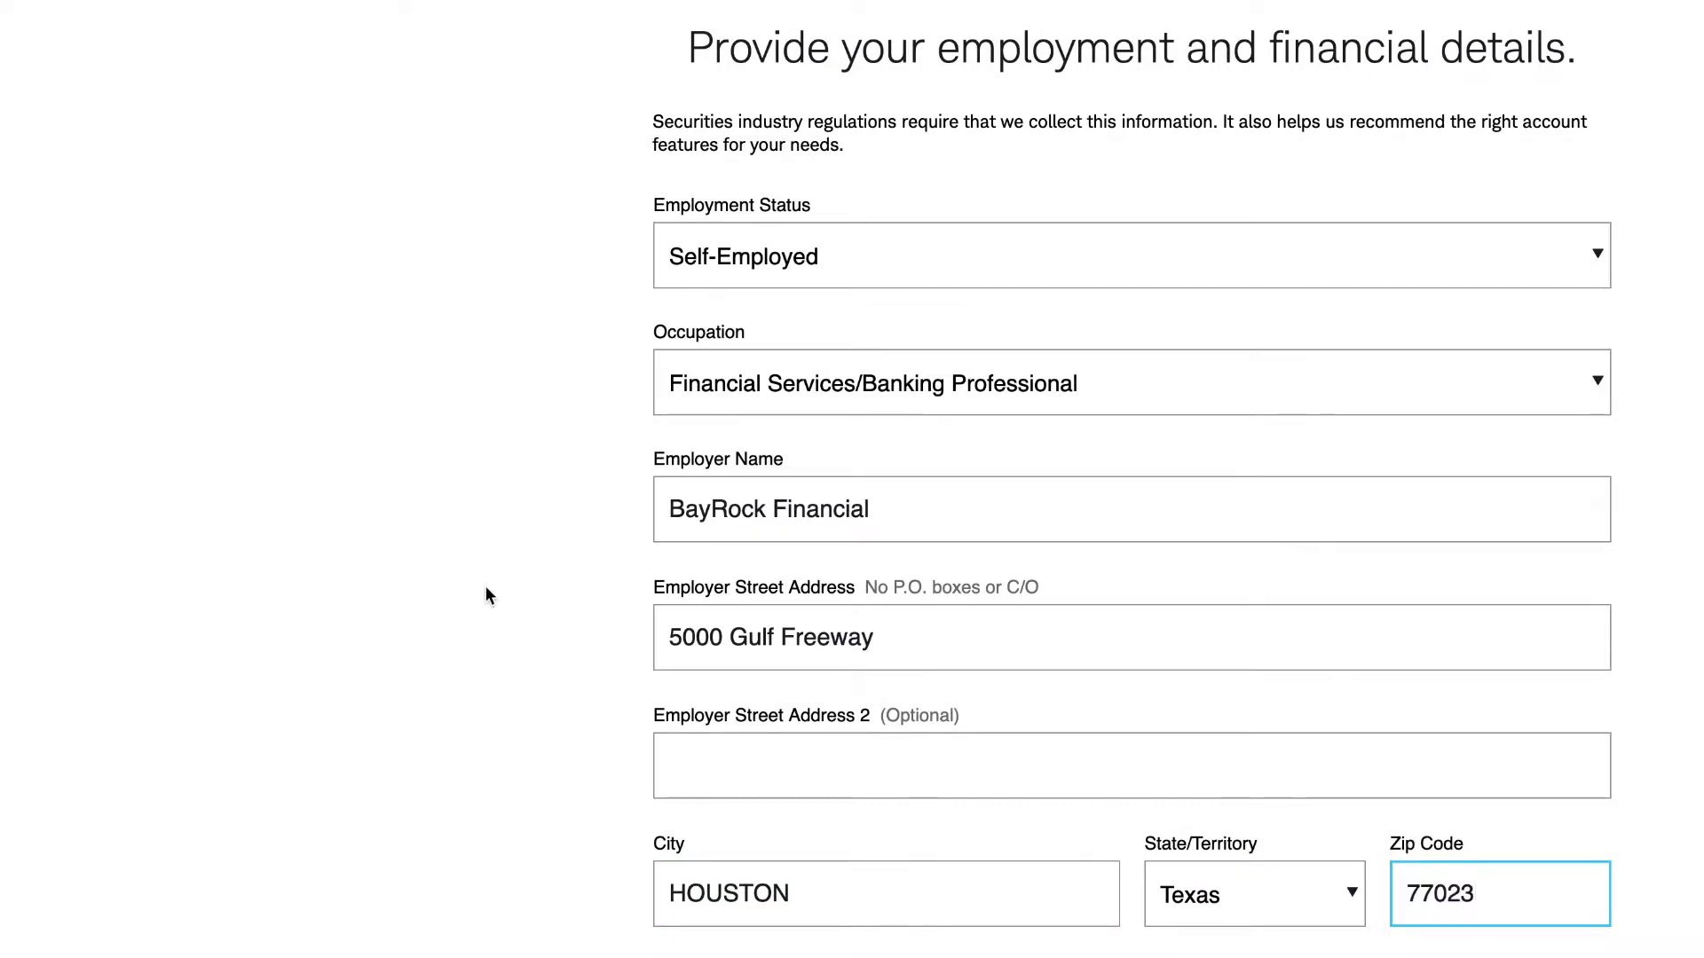
{"action": "scroll", "coordinate": [741, 571], "scroll_direction": "down", "scroll_amount": 3}
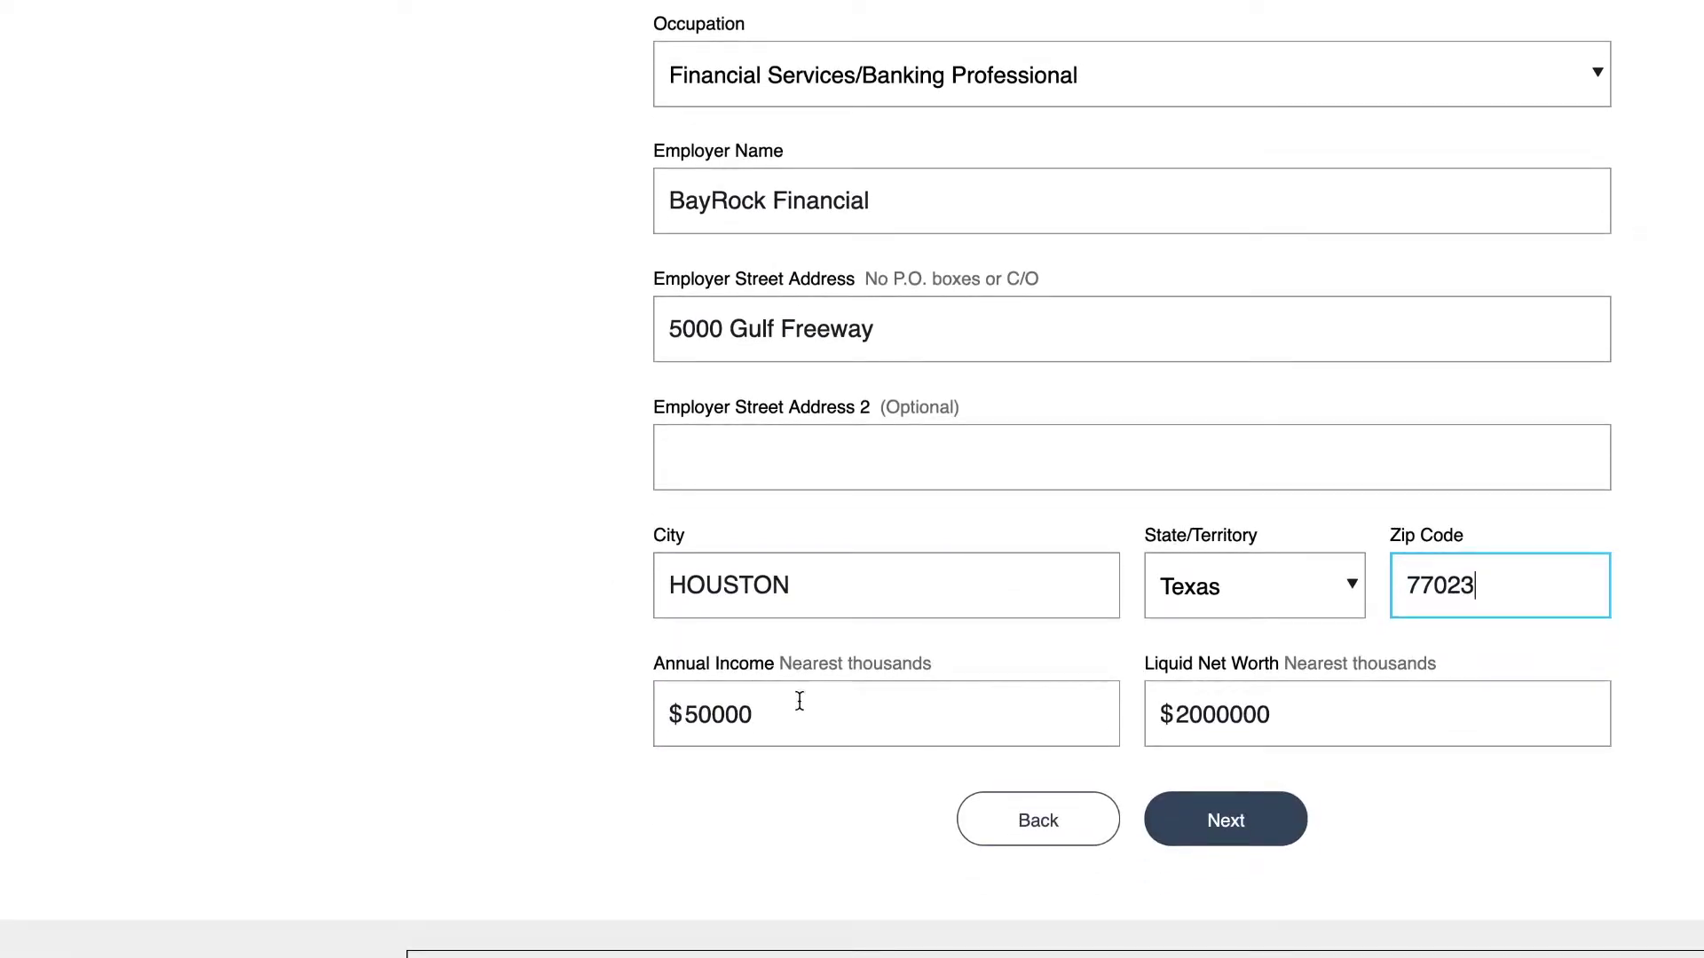
{"action": "left_click", "coordinate": [1201, 834]}
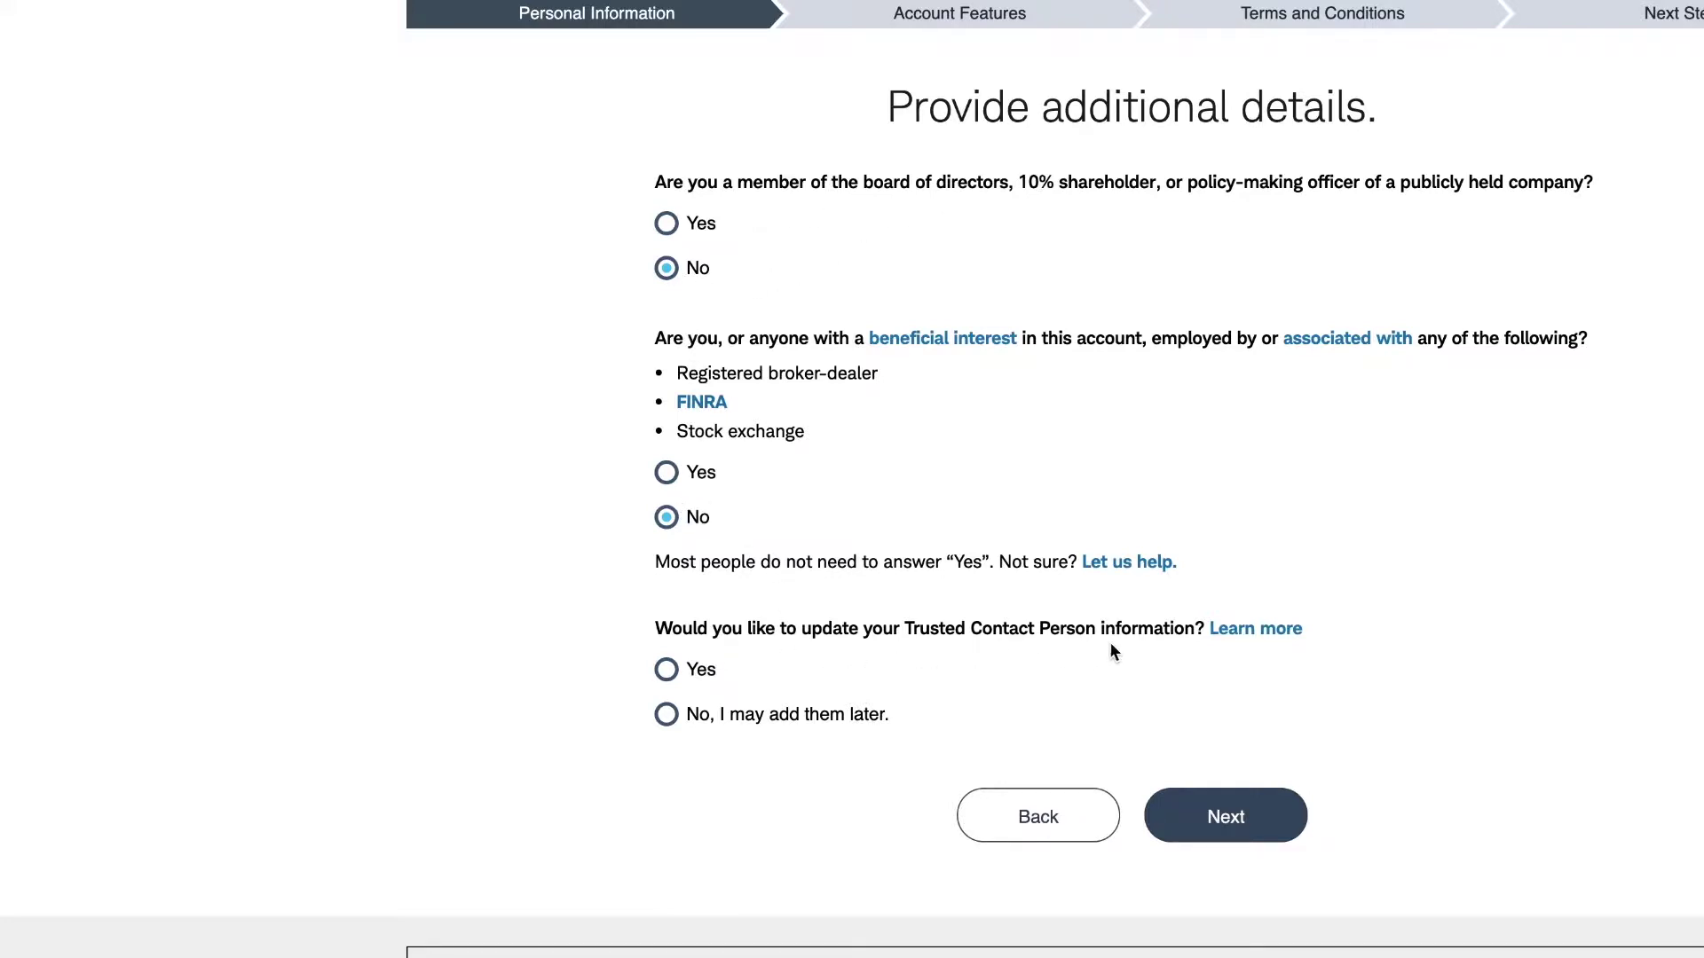
- Choose 'No, I may add them later' for Trusted Contact Person and continue
{"action": "left_click", "coordinate": [672, 725]}
{"action": "left_click", "coordinate": [1215, 833]}
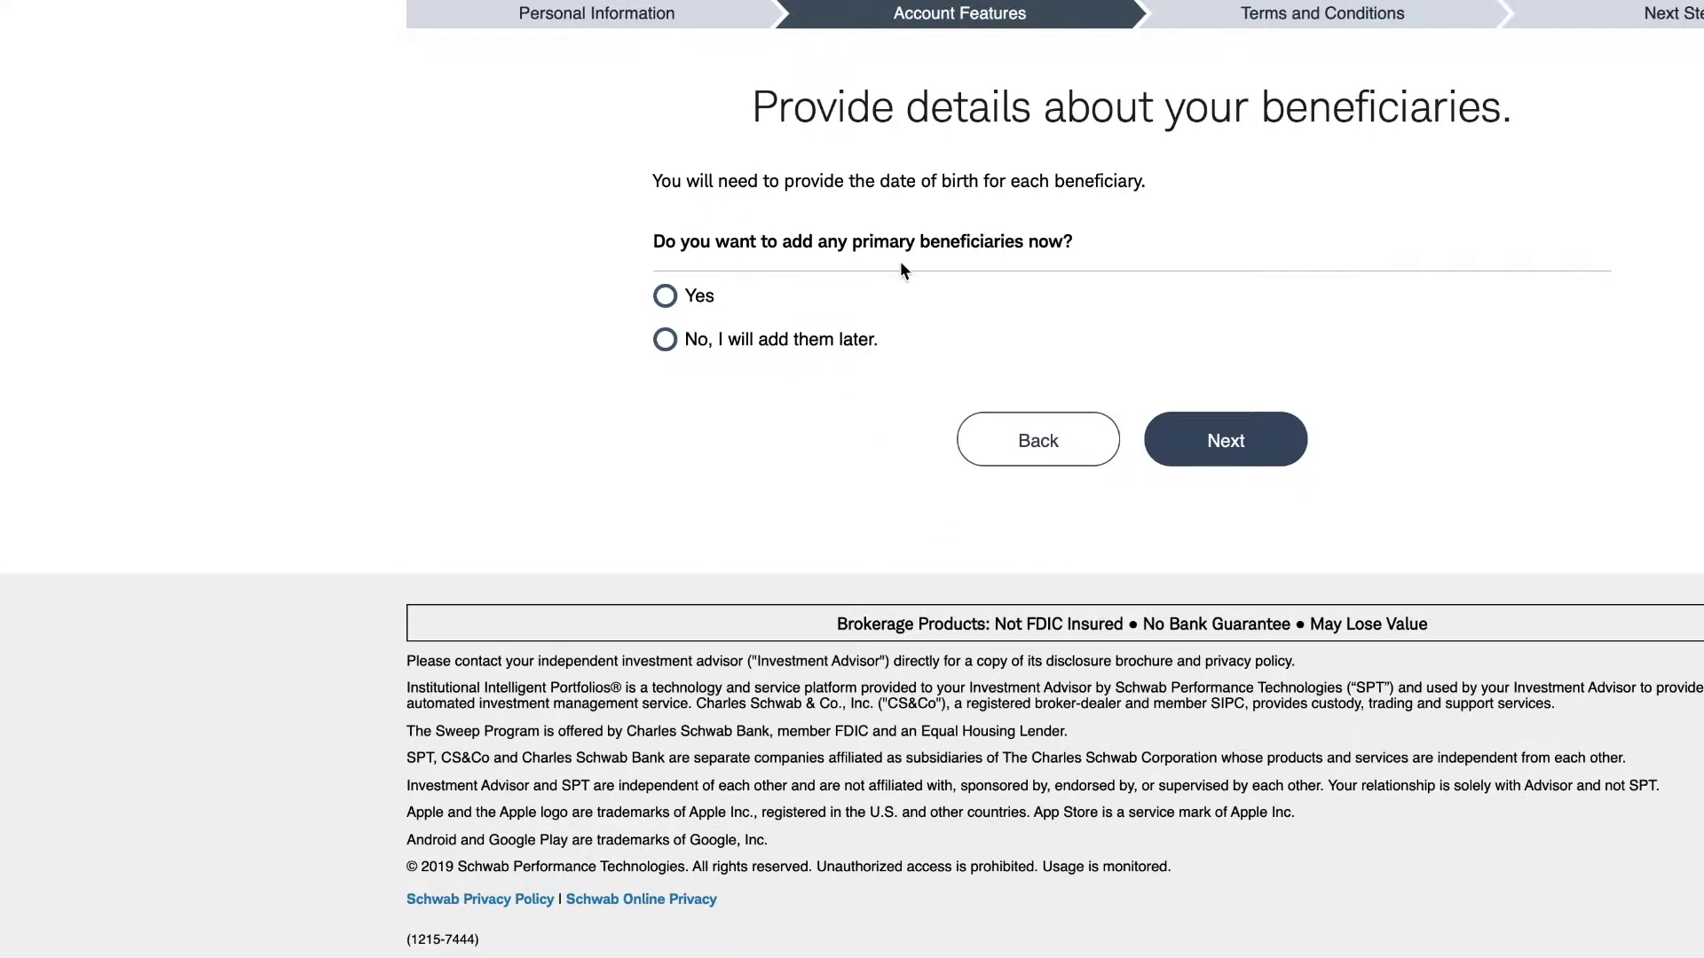
- Choose Yes for primary beneficiaries and No for contingent beneficiaries
{"action": "left_click", "coordinate": [666, 299]}
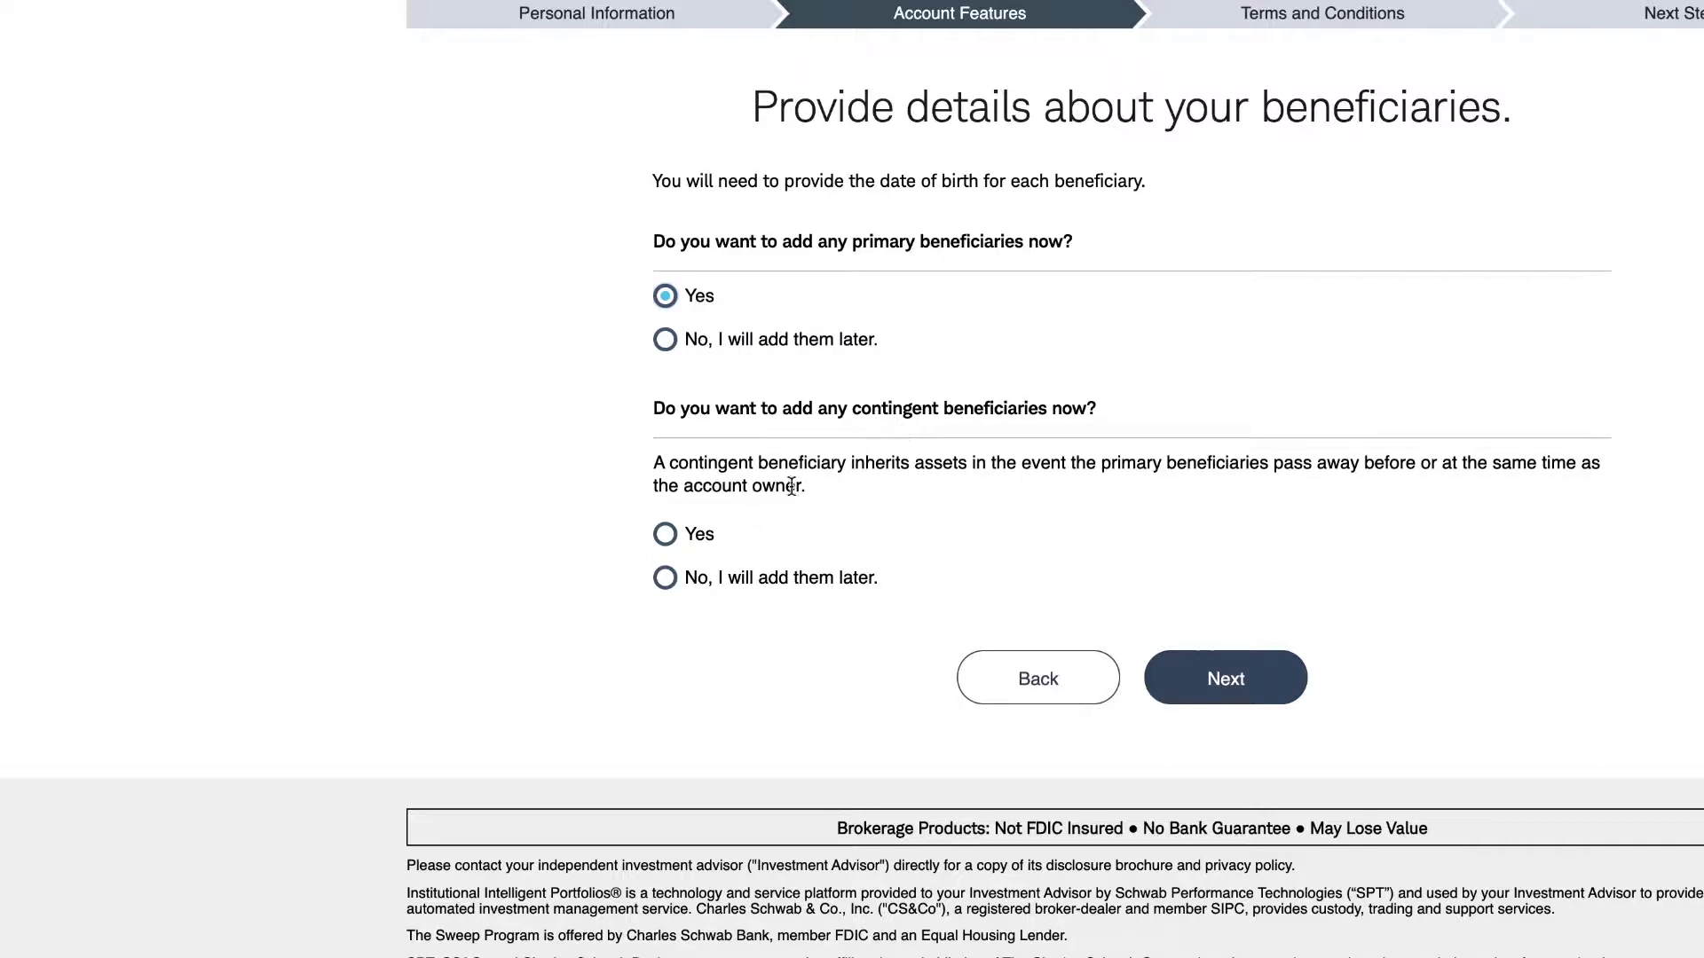
{"action": "left_click", "coordinate": [666, 579]}
{"action": "left_click", "coordinate": [1198, 689]}
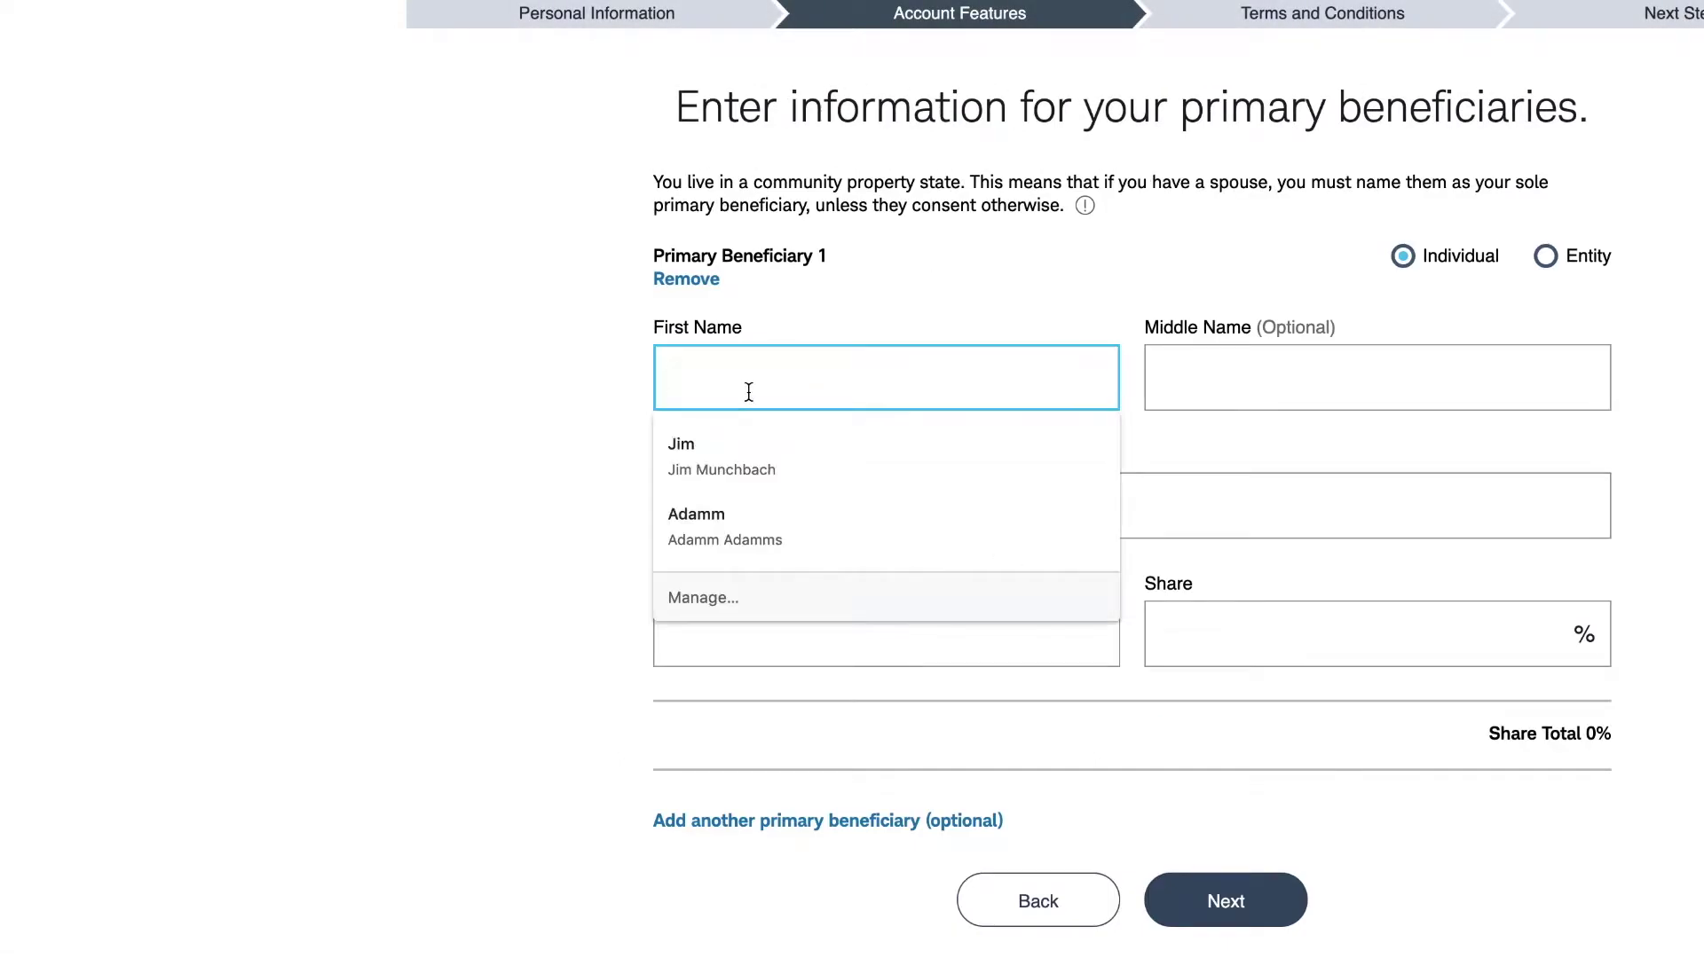
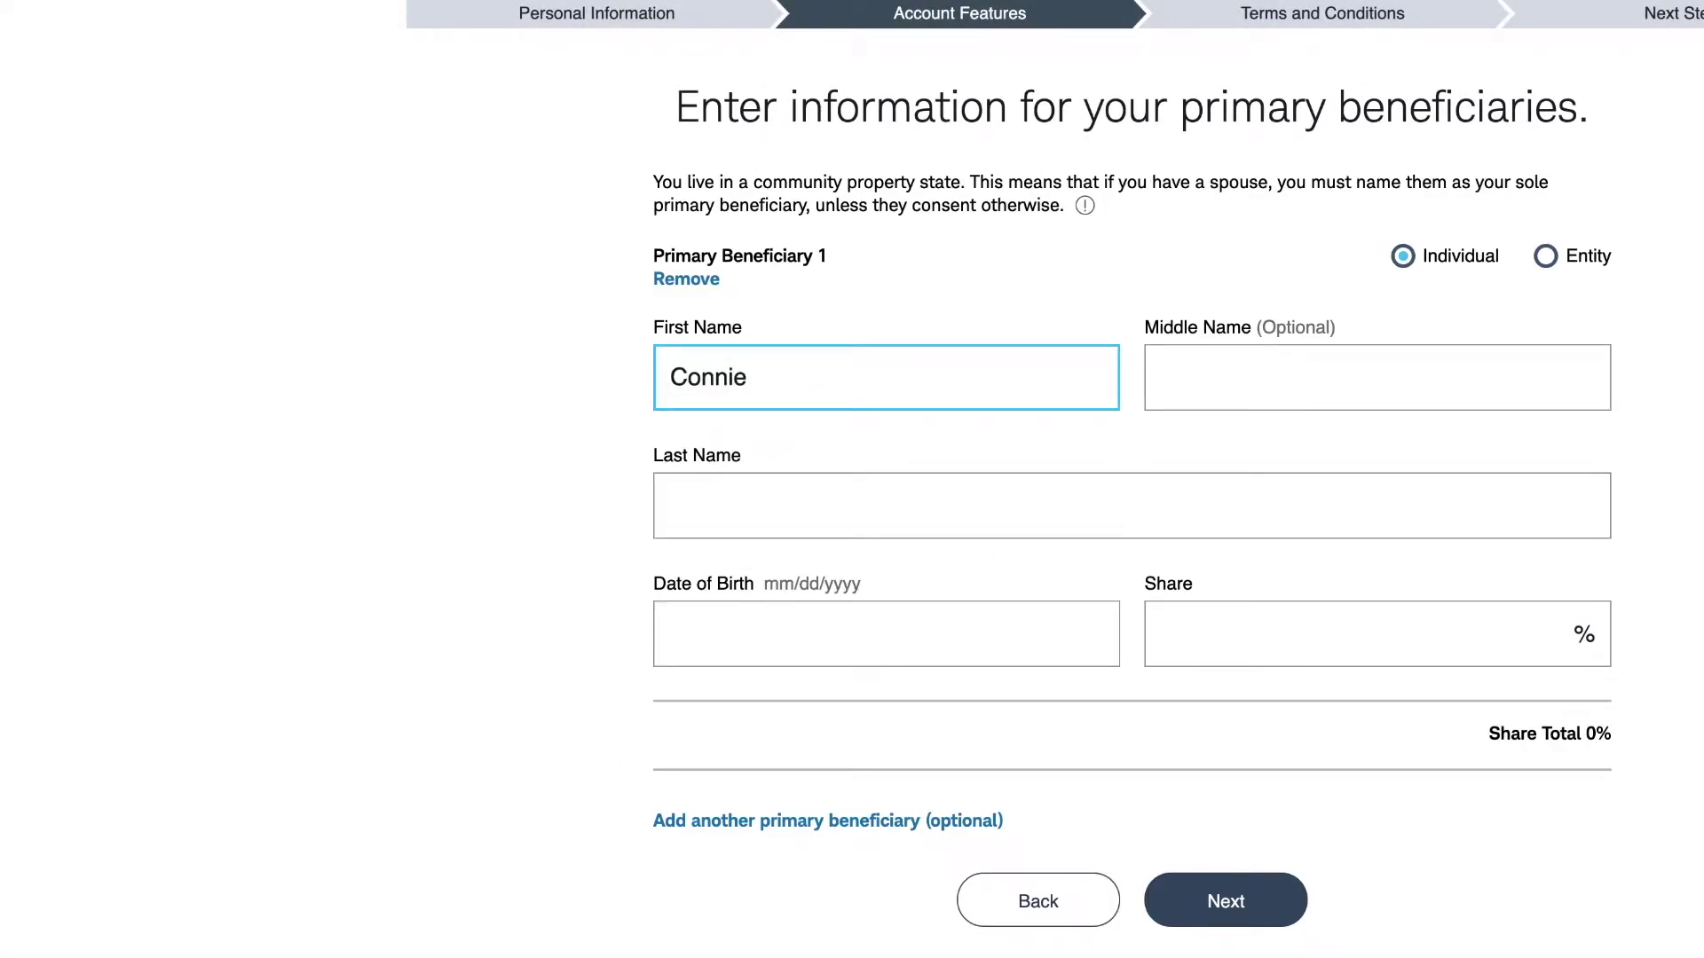
- Enter the primary beneficiary's first, middle and last name with a 100% share, and submit
{"action": "key", "text": "Tab"}
{"action": "key", "text": "Tab"}
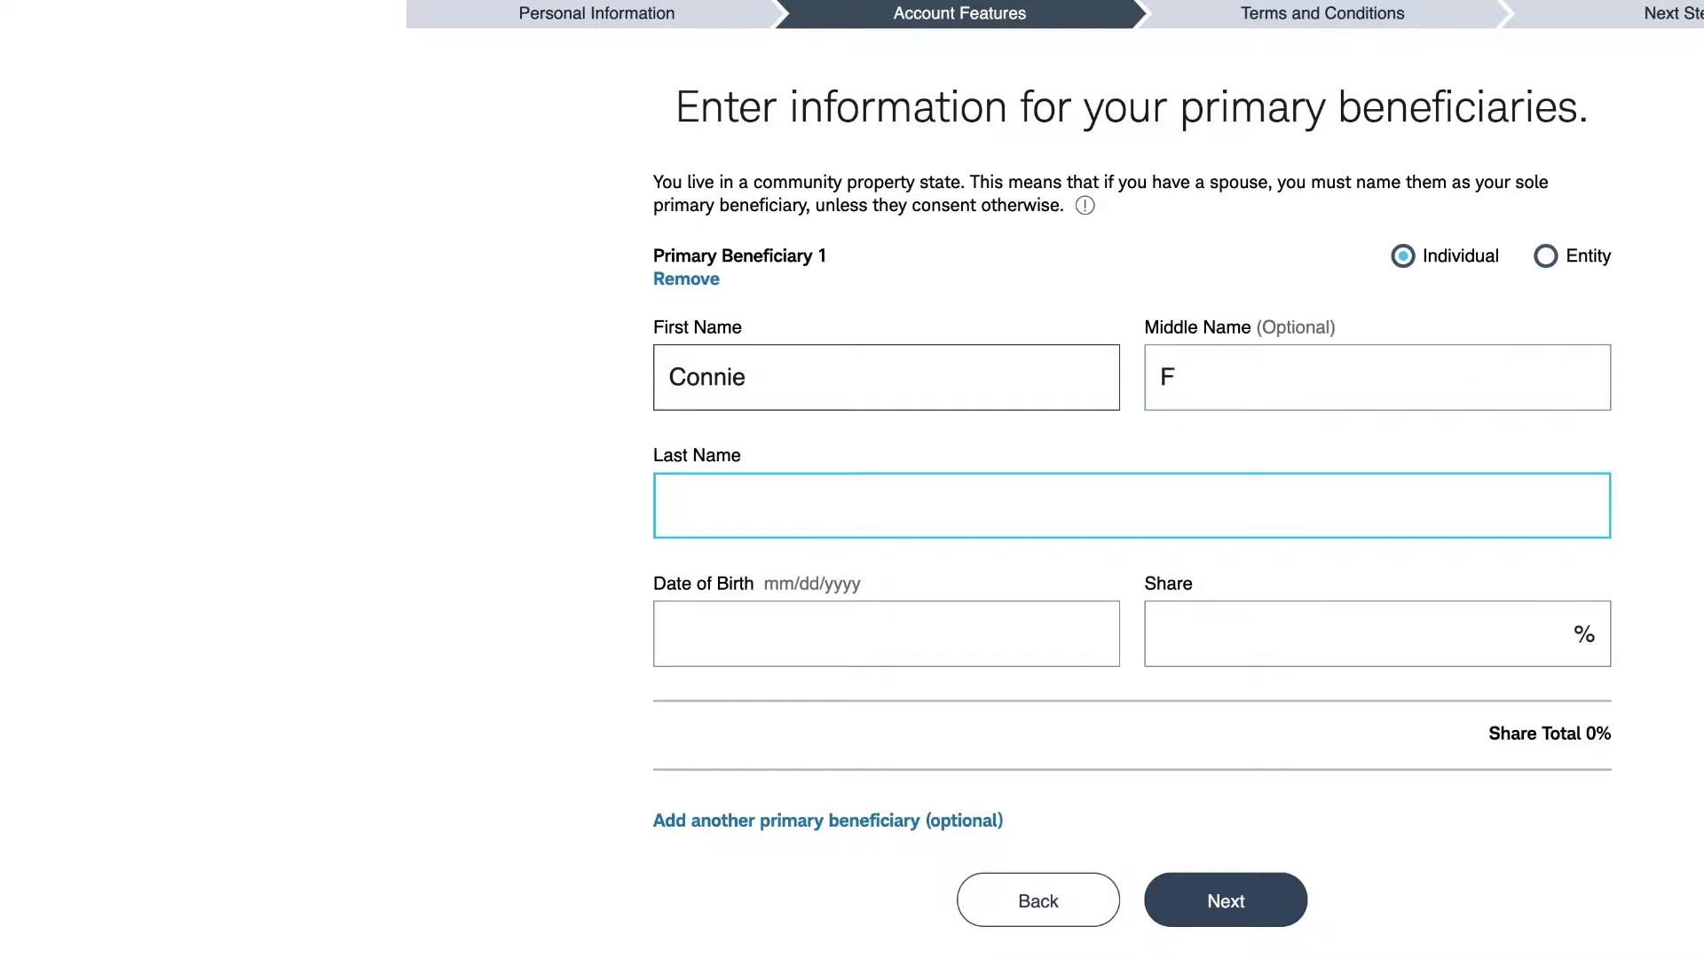
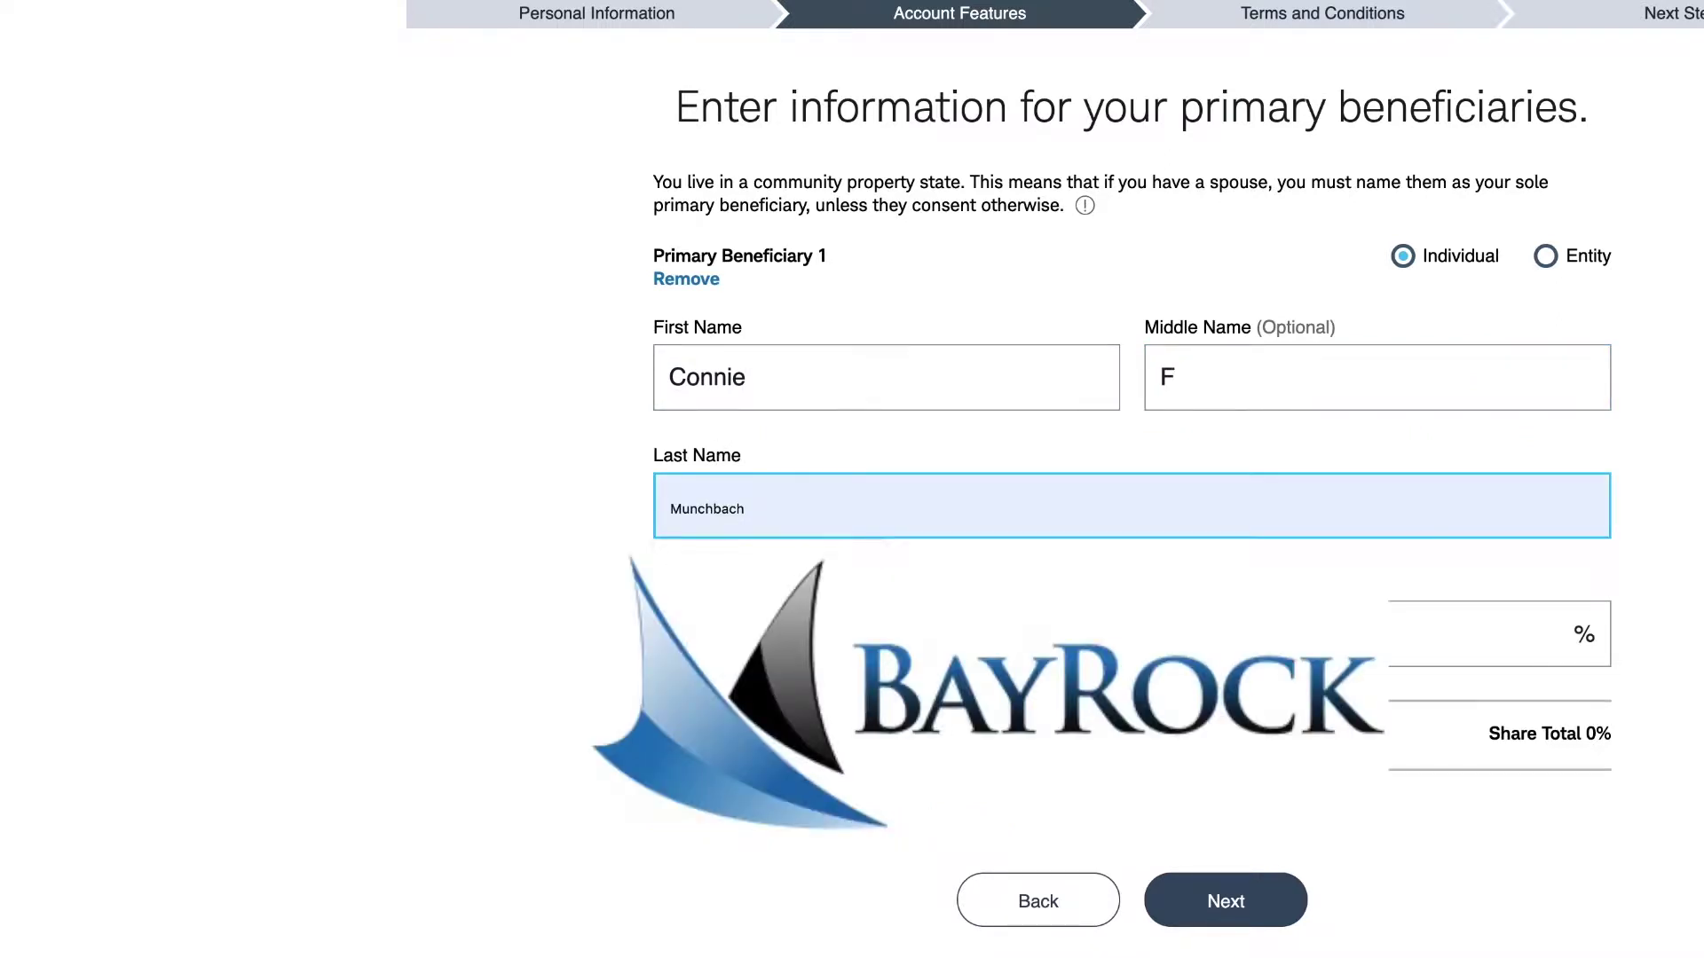
{"action": "left_click", "coordinate": [711, 581]}
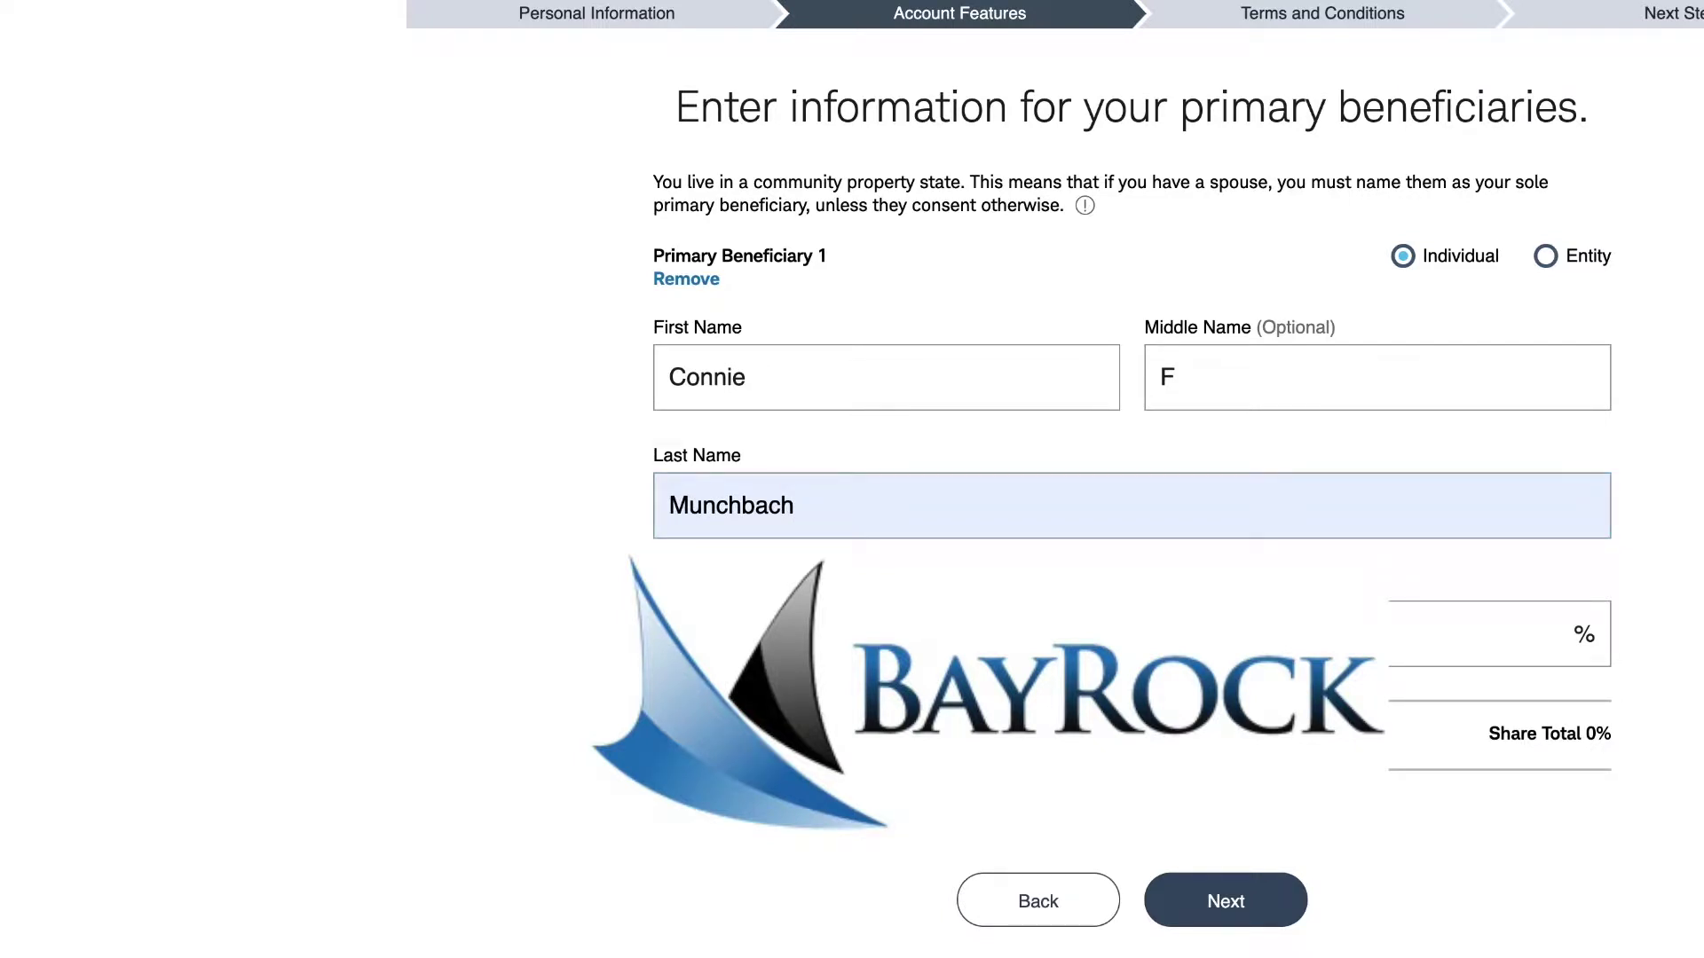
{"action": "left_click", "coordinate": [1500, 633]}
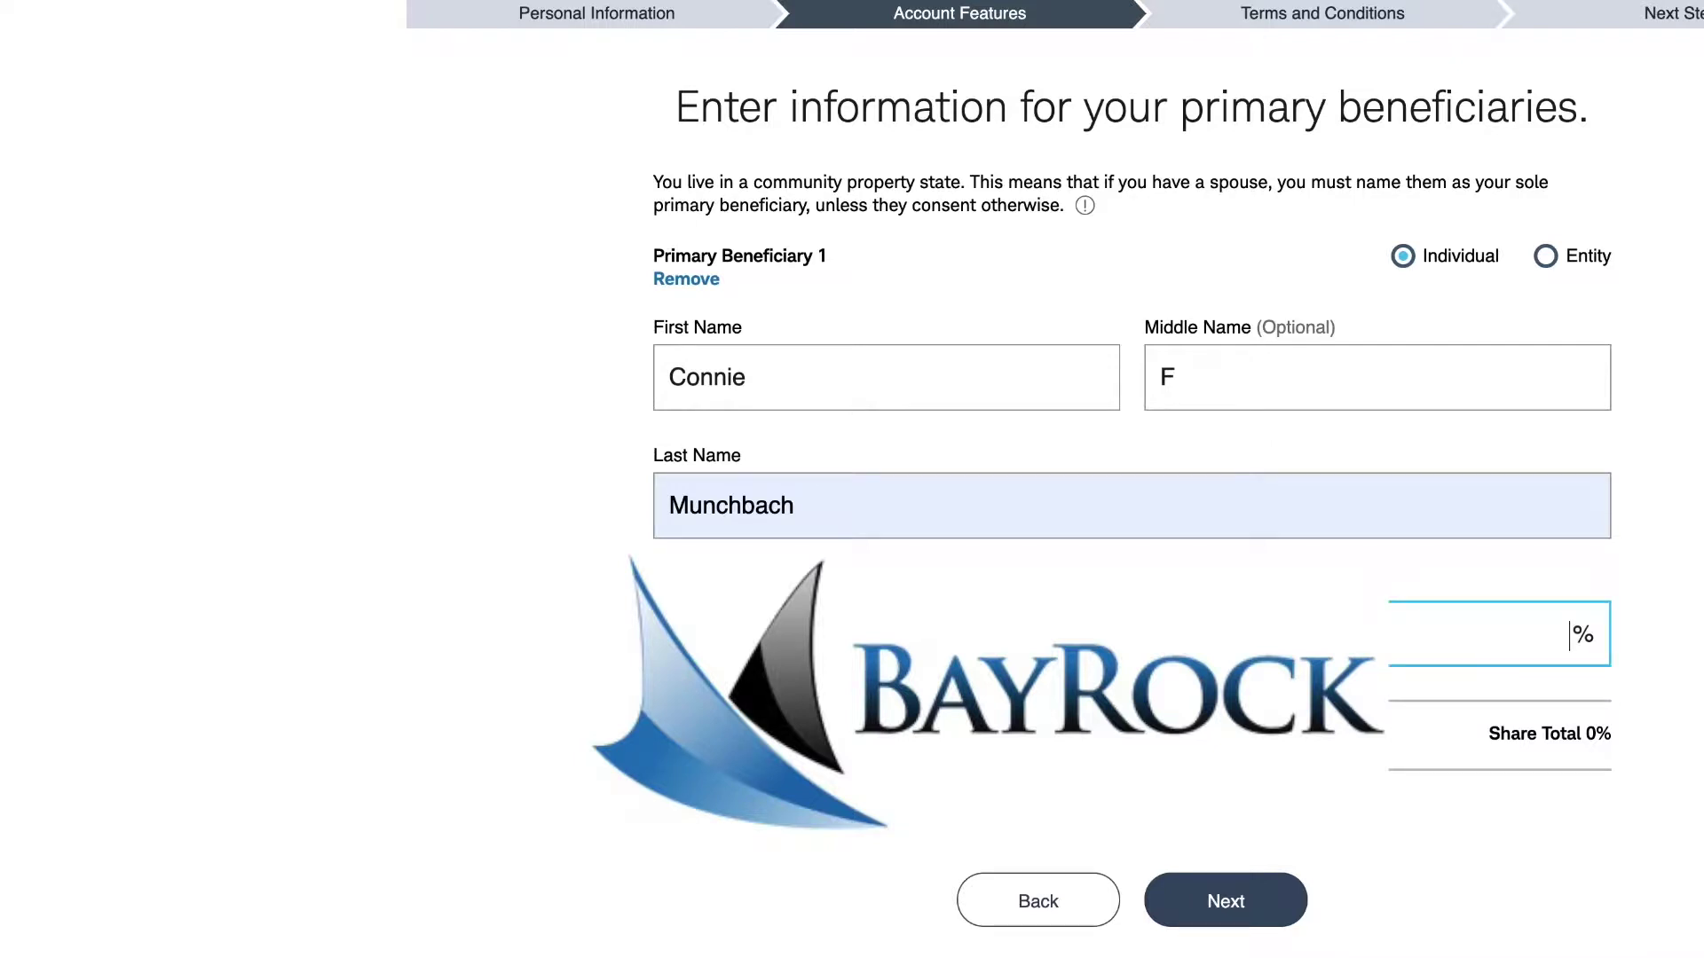
{"action": "type", "text": "100"}
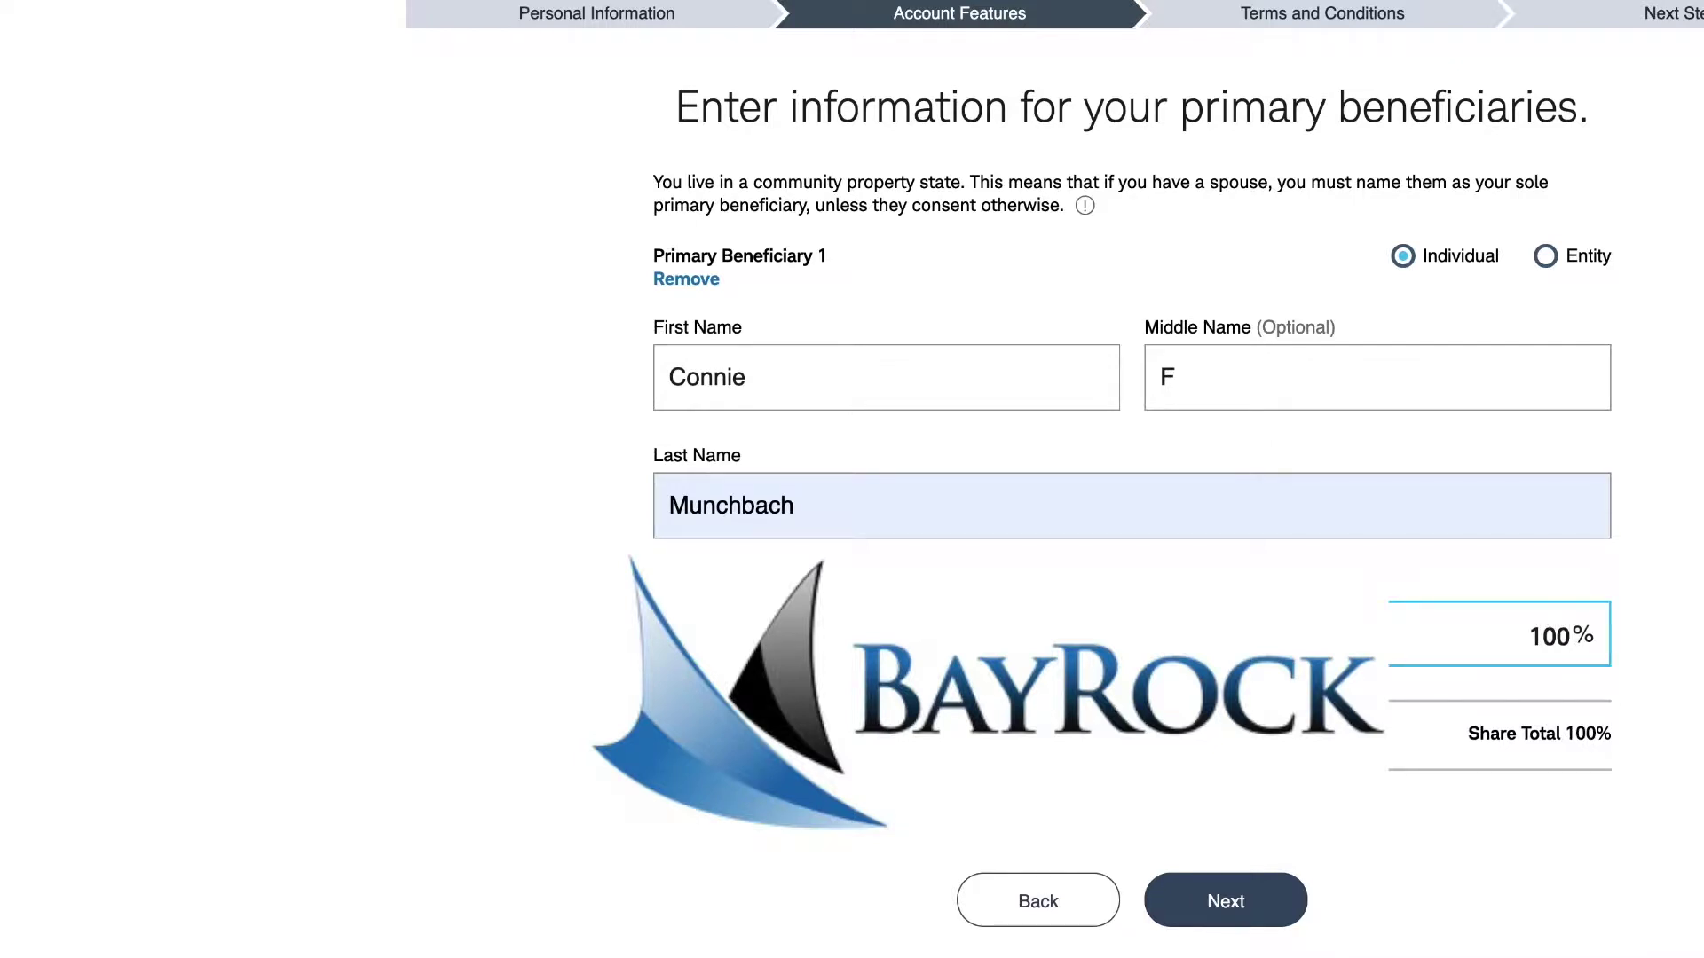
{"action": "left_click", "coordinate": [1190, 919]}
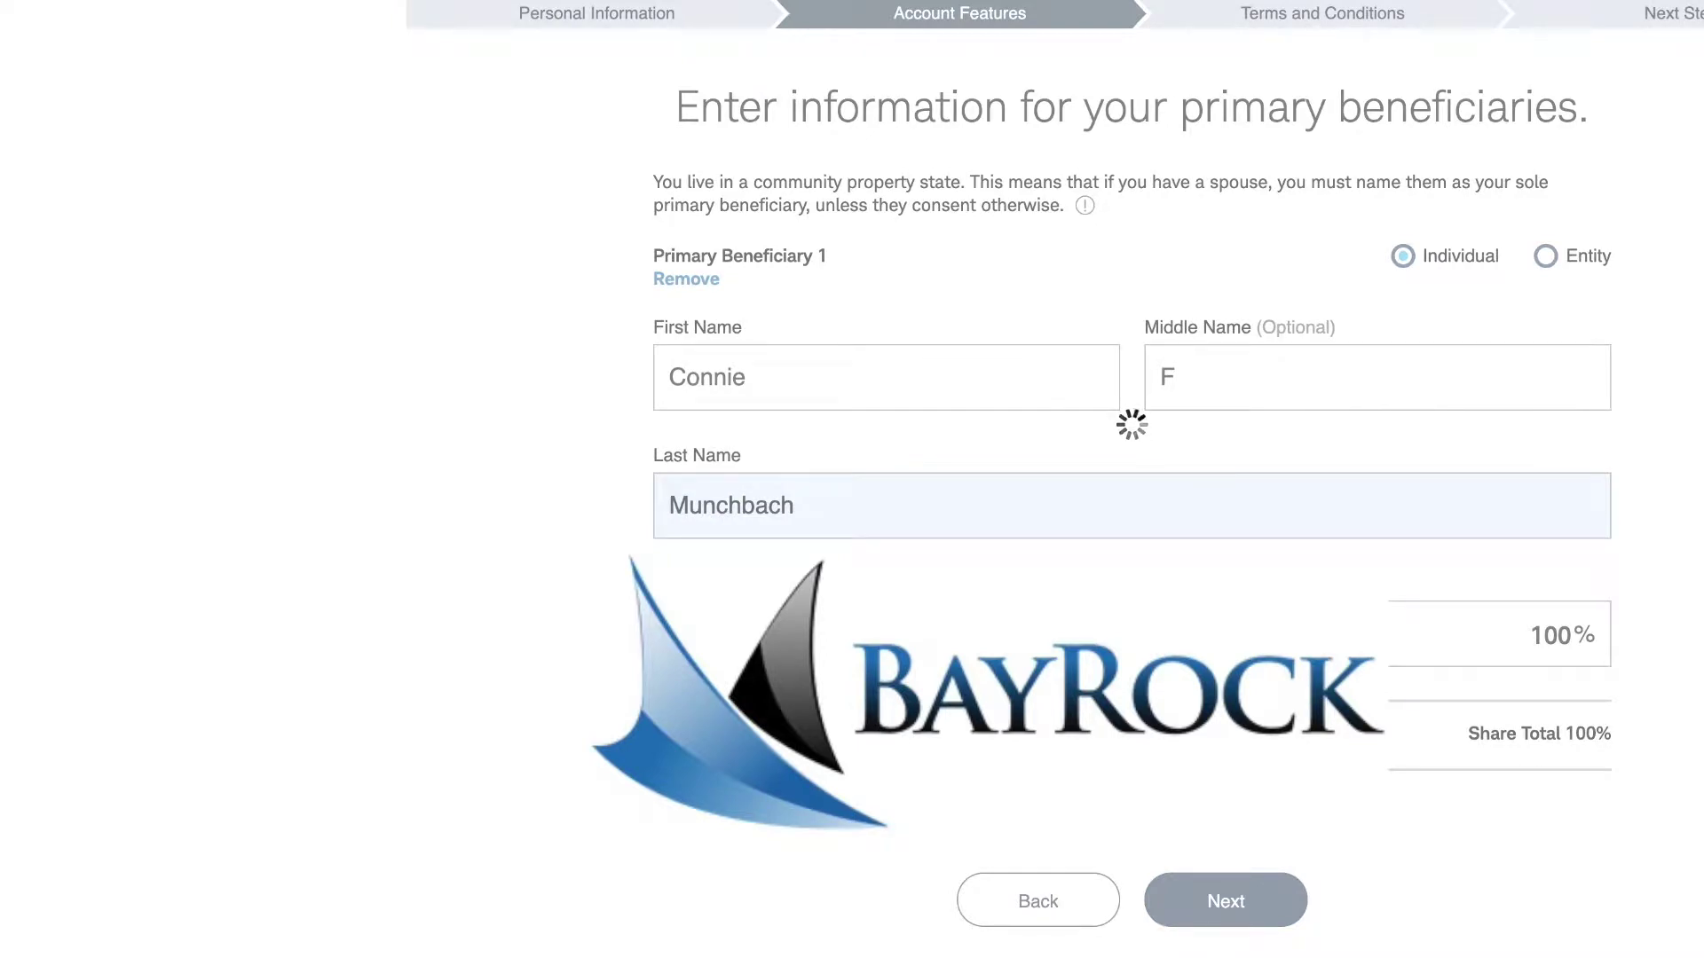
- Consent to electronic delivery of account documents on the Terms page
{"action": "scroll", "coordinate": [1106, 544], "scroll_direction": "down", "scroll_amount": 1}
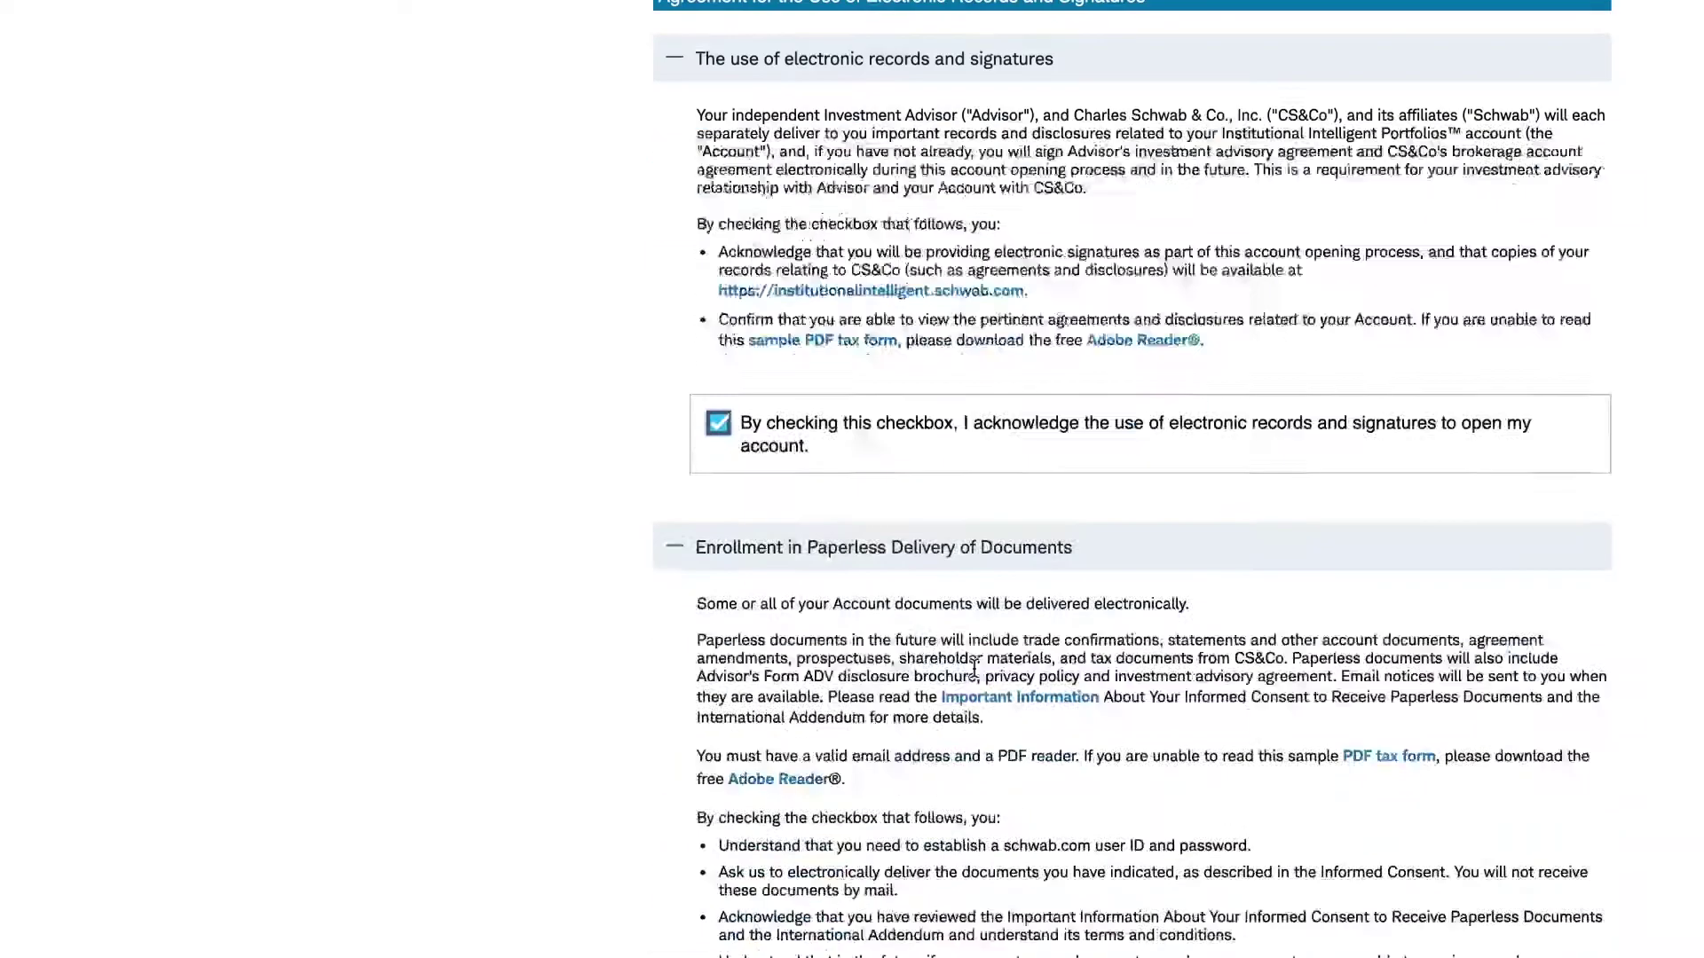
{"action": "scroll", "coordinate": [960, 564], "scroll_direction": "down", "scroll_amount": 6}
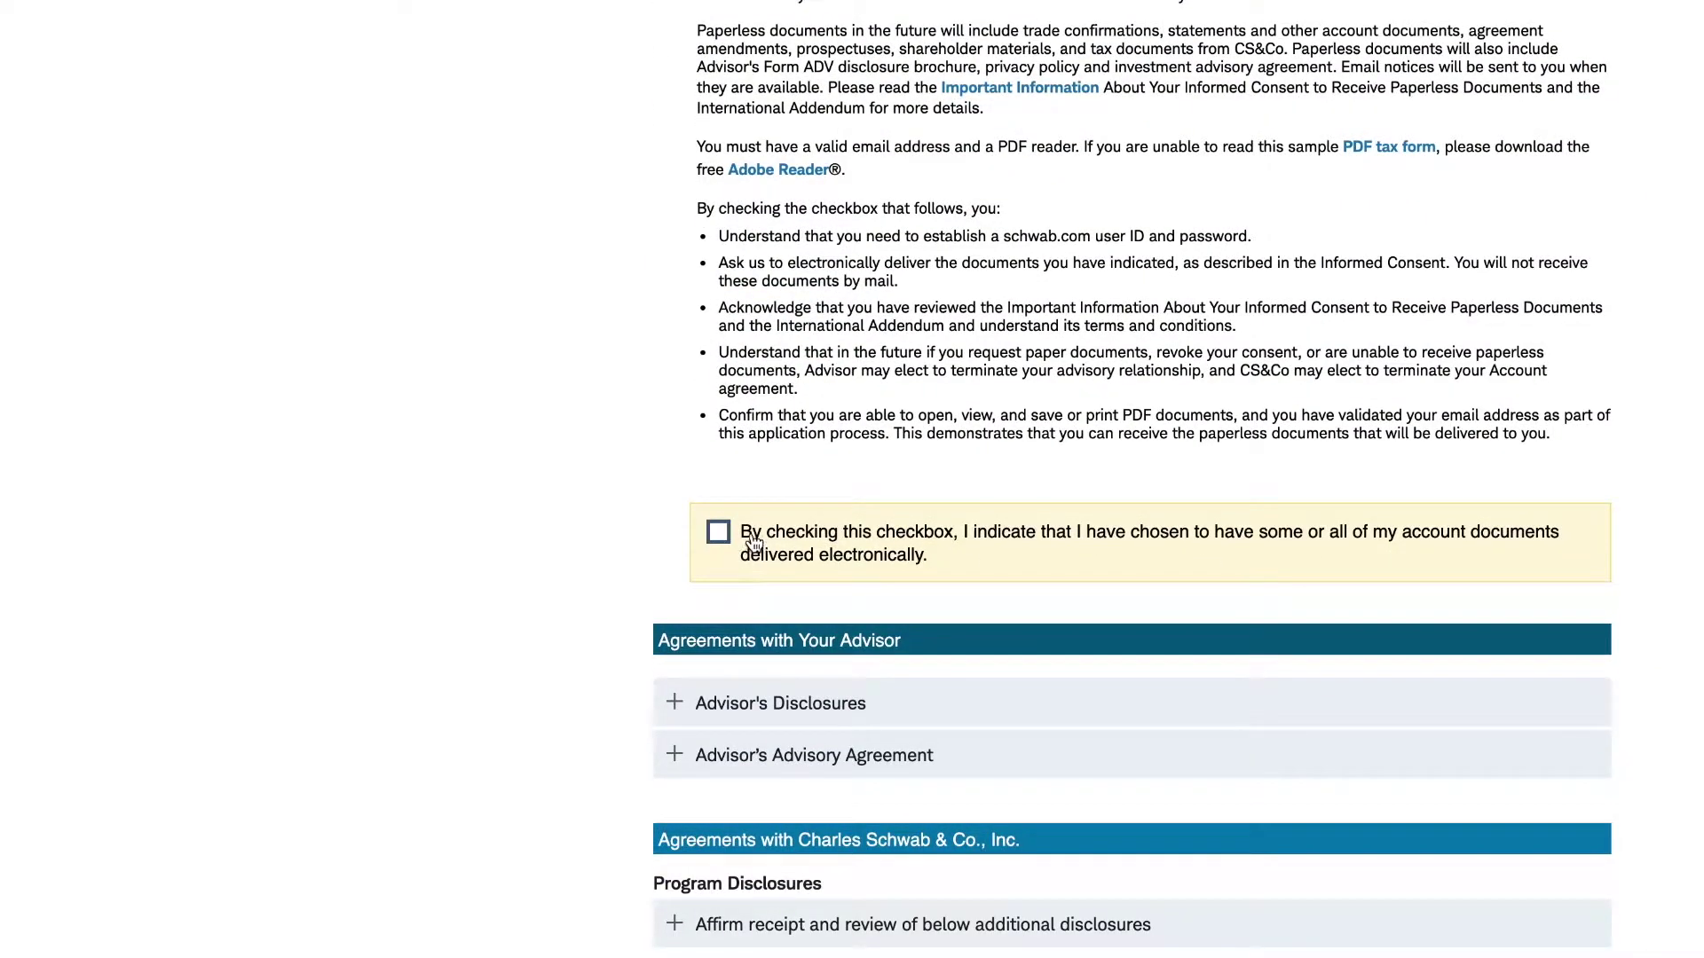
{"action": "left_click", "coordinate": [717, 532]}
- Open the Form ADV Disclosure Brochure under Advisor's Disclosures
{"action": "scroll", "coordinate": [882, 539], "scroll_direction": "down", "scroll_amount": 5}
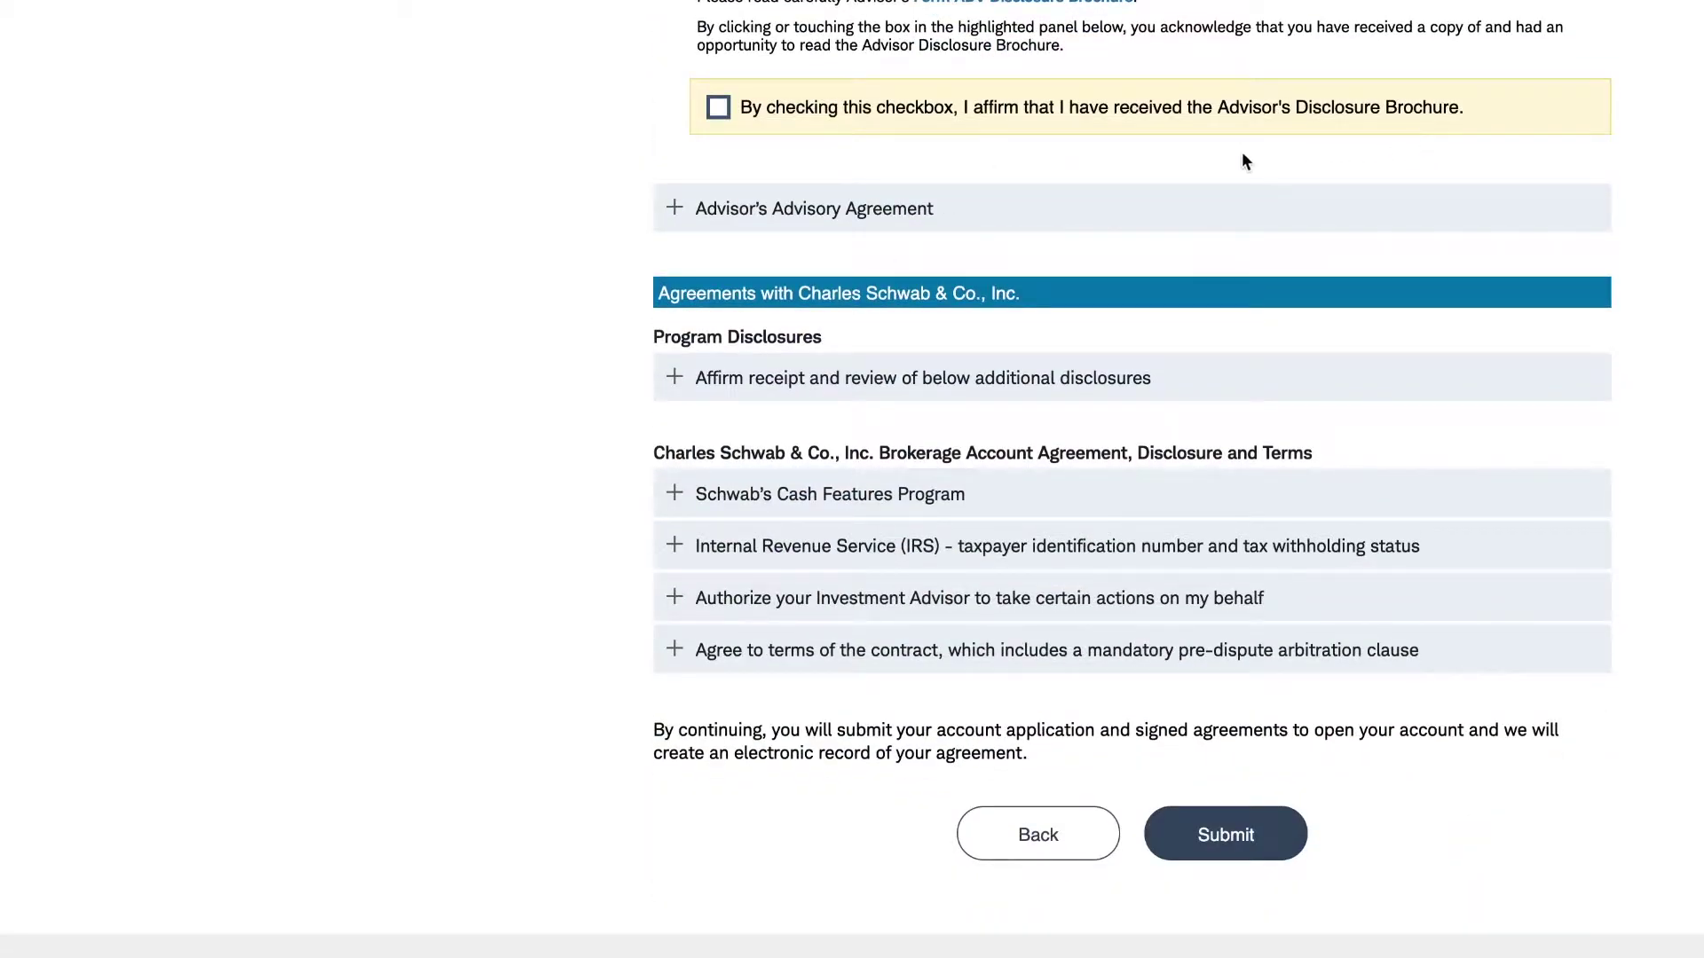
{"action": "scroll", "coordinate": [1210, 161], "scroll_direction": "up", "scroll_amount": 2}
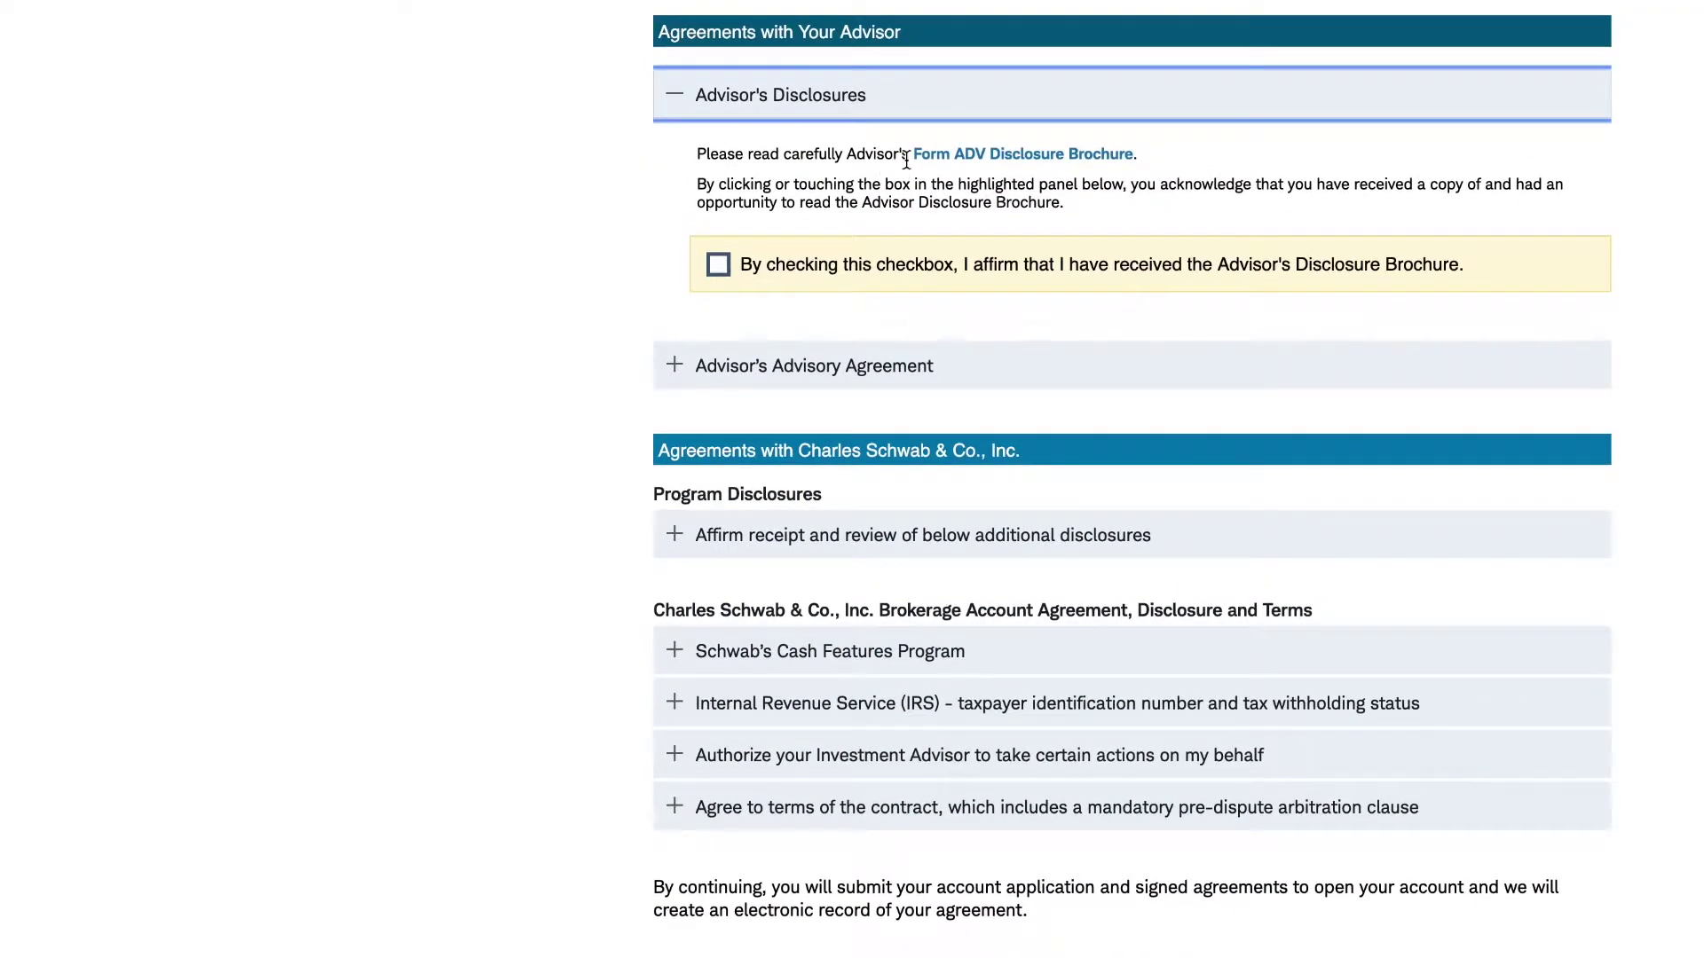
{"action": "left_click", "coordinate": [1004, 159]}
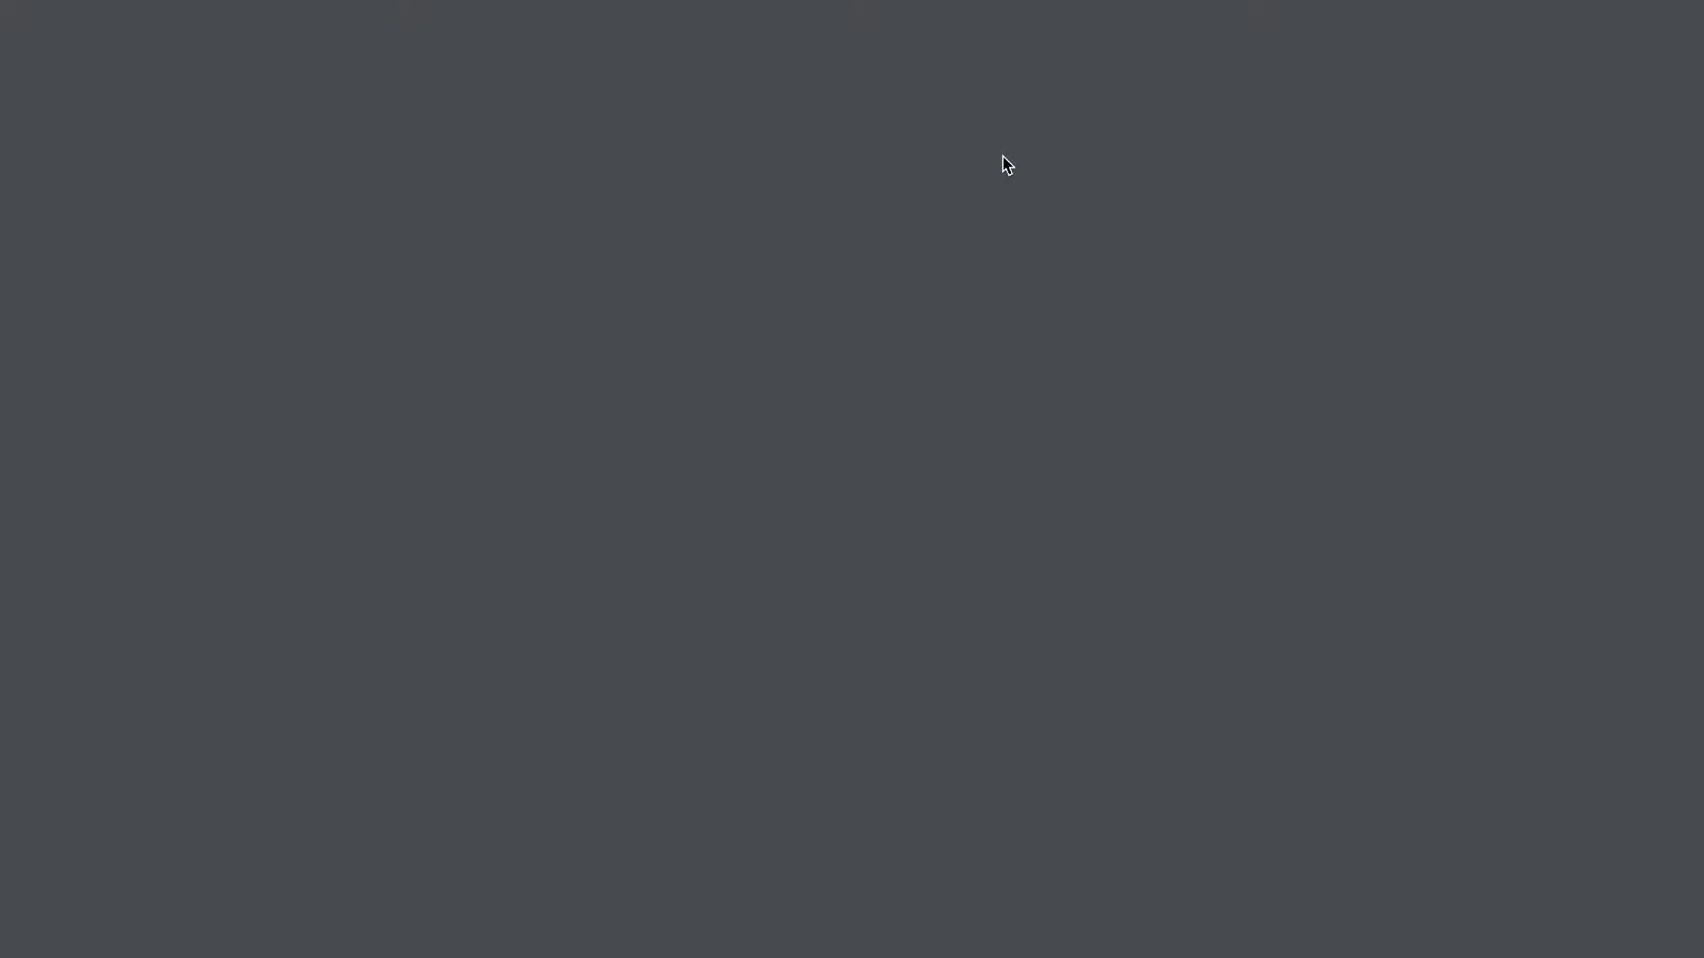
- Read down the BayRock Form ADV brochure through its services and Annual Fee Schedule
{"action": "scroll", "coordinate": [1096, 369], "scroll_direction": "down", "scroll_amount": 5}
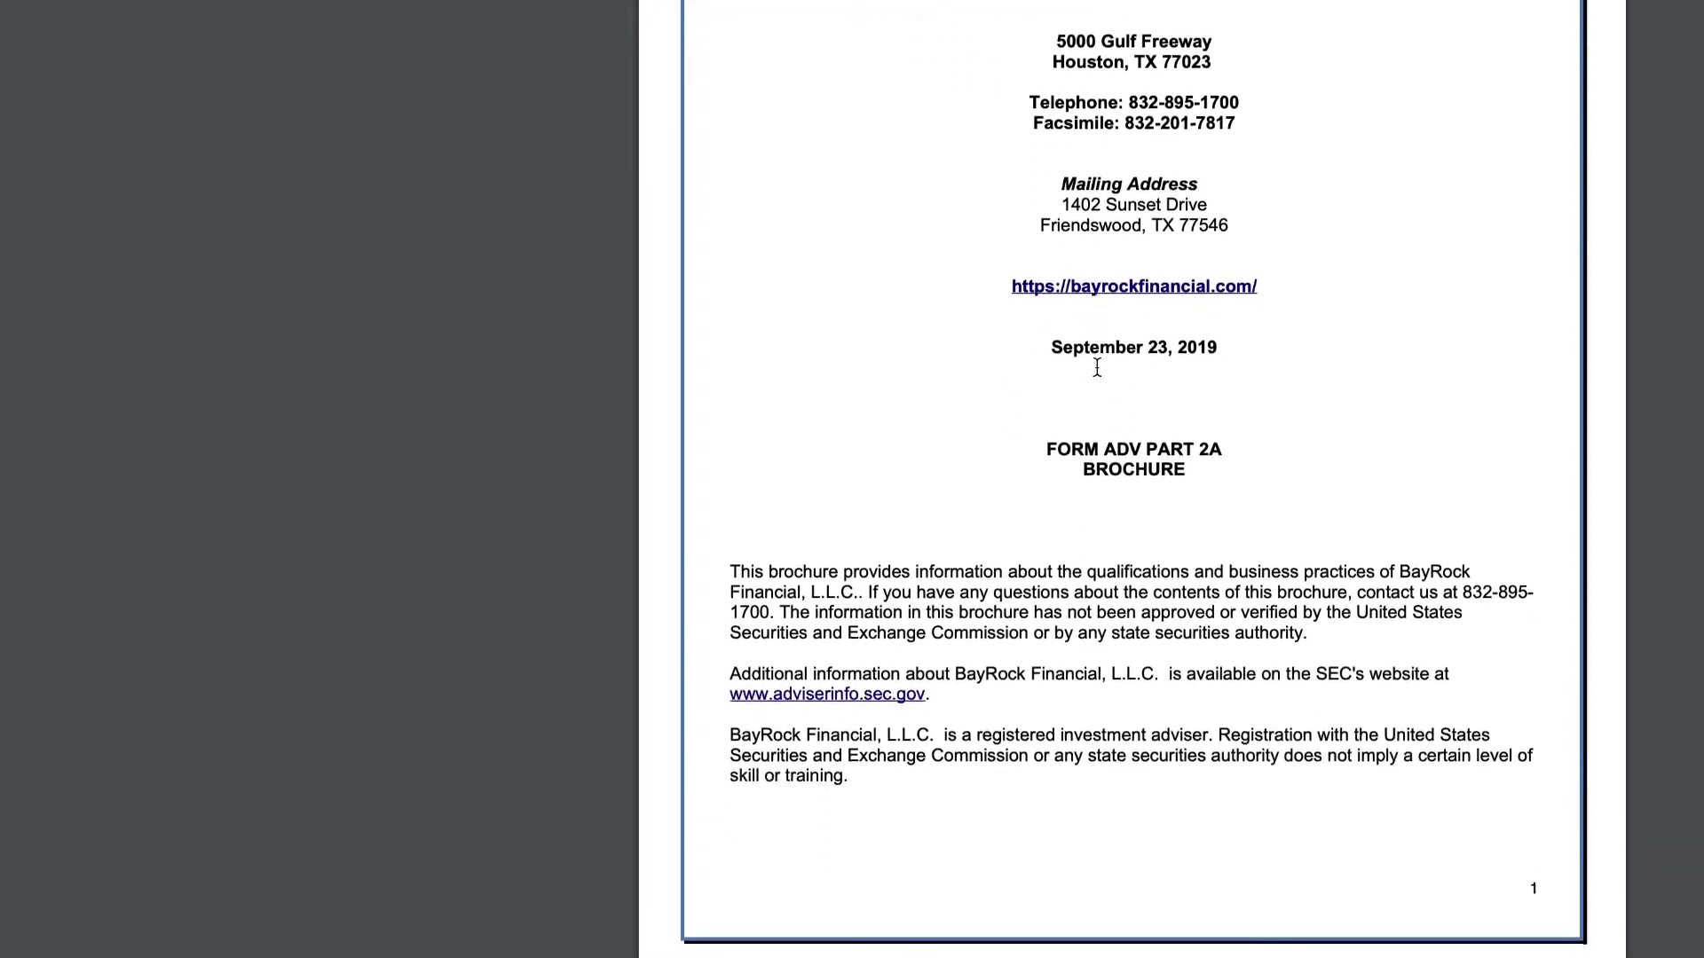
{"action": "scroll", "coordinate": [1081, 408], "scroll_direction": "up", "scroll_amount": 3}
{"action": "scroll", "coordinate": [1082, 404], "scroll_direction": "down", "scroll_amount": 6}
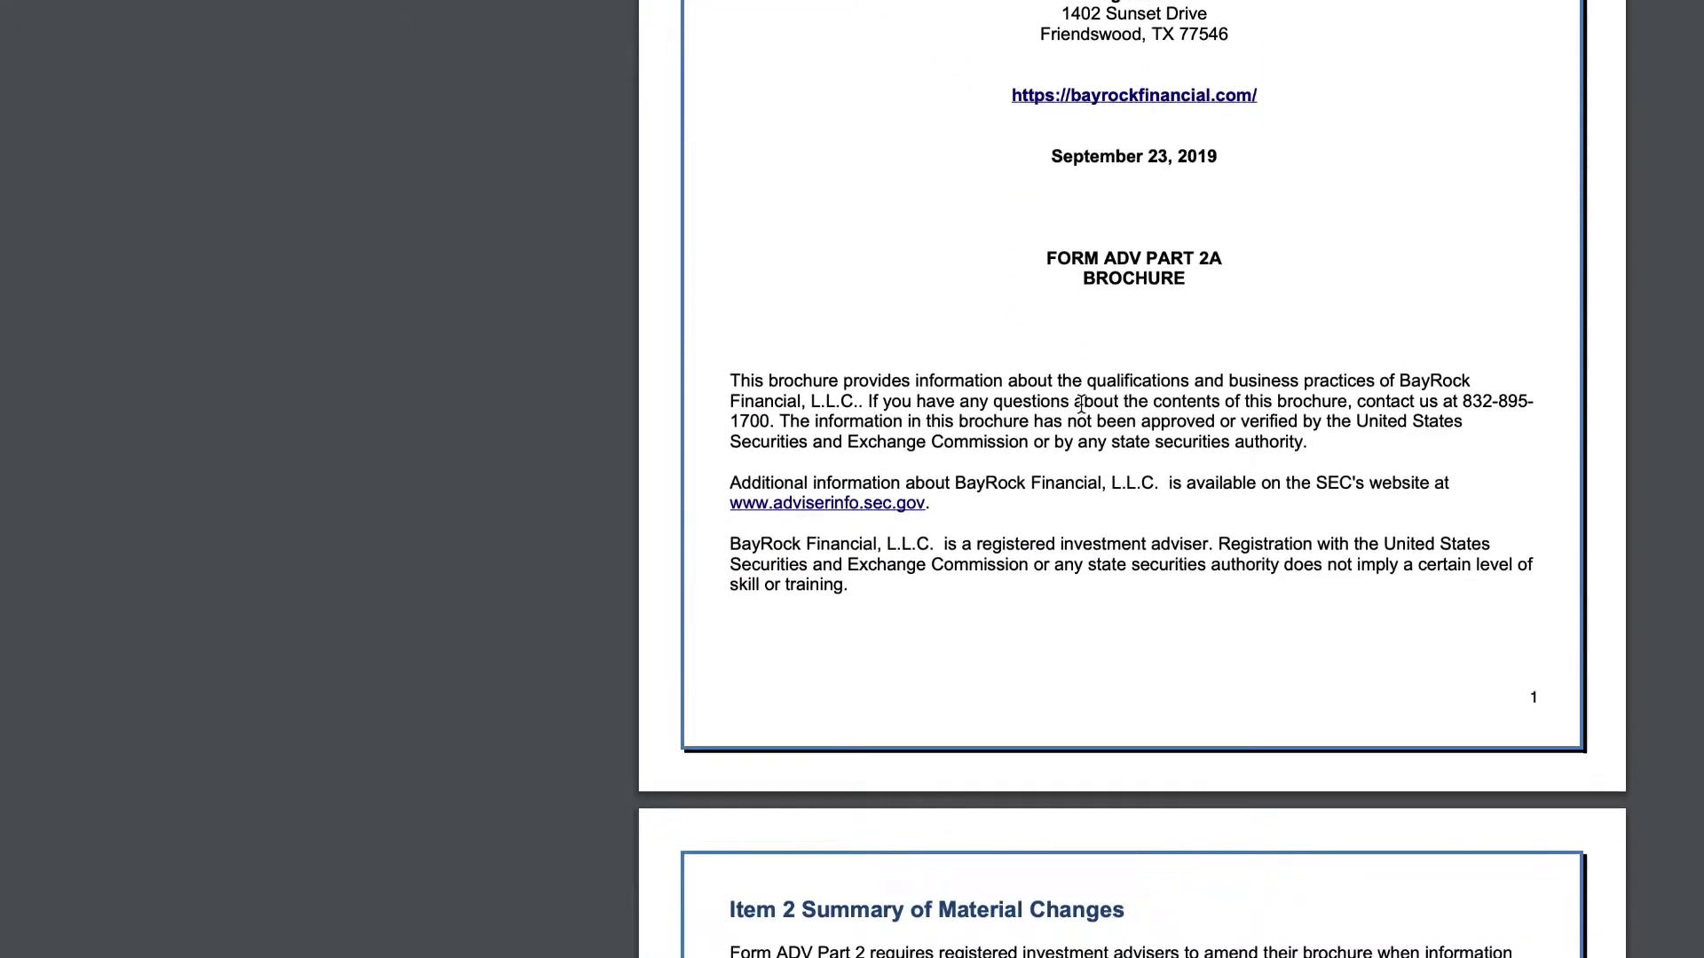
{"action": "scroll", "coordinate": [1083, 404], "scroll_direction": "down", "scroll_amount": 10}
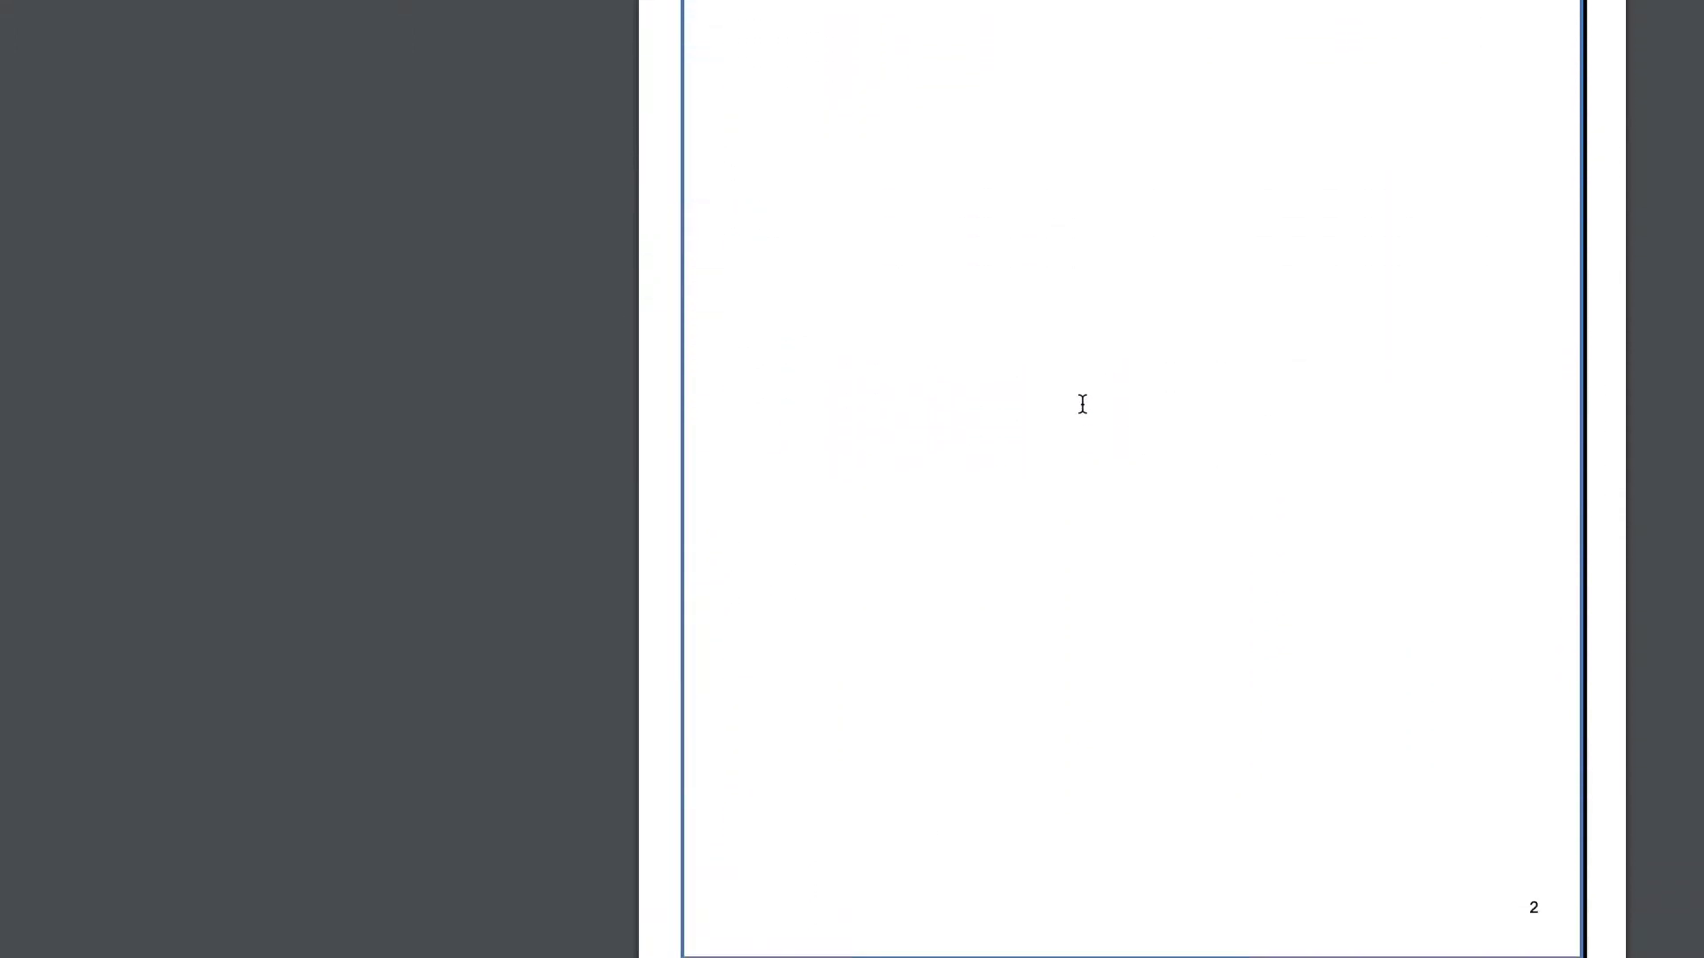
{"action": "scroll", "coordinate": [1082, 404], "scroll_direction": "down", "scroll_amount": 10}
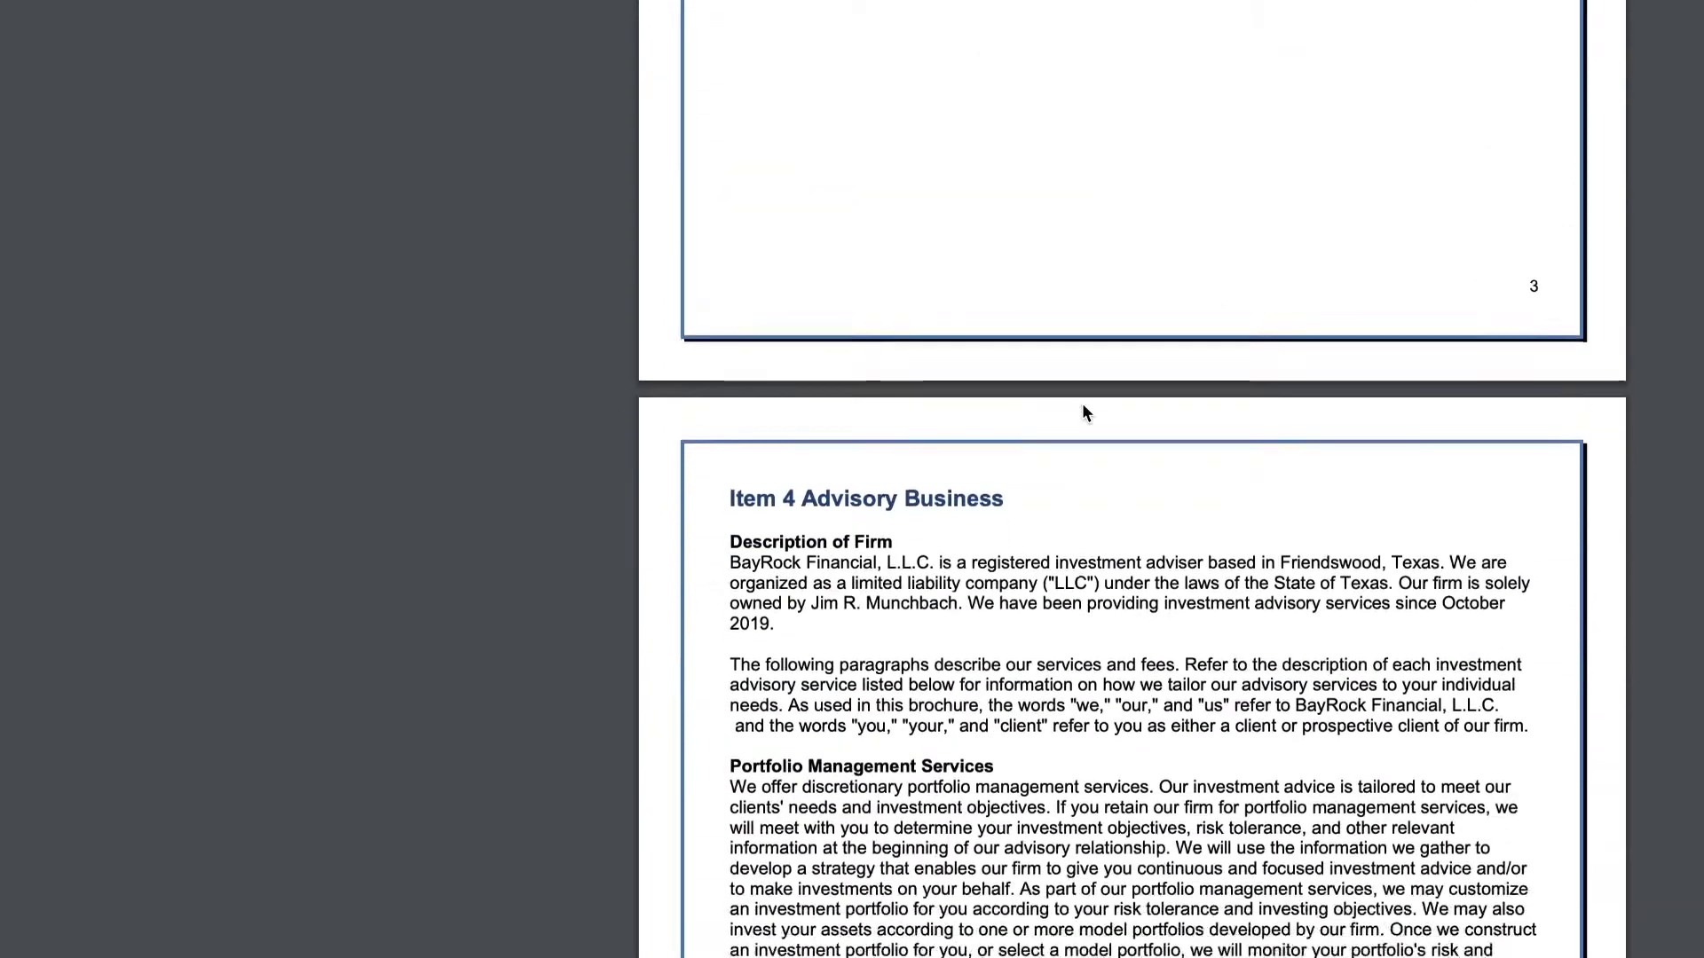
{"action": "scroll", "coordinate": [1083, 403], "scroll_direction": "down", "scroll_amount": 4}
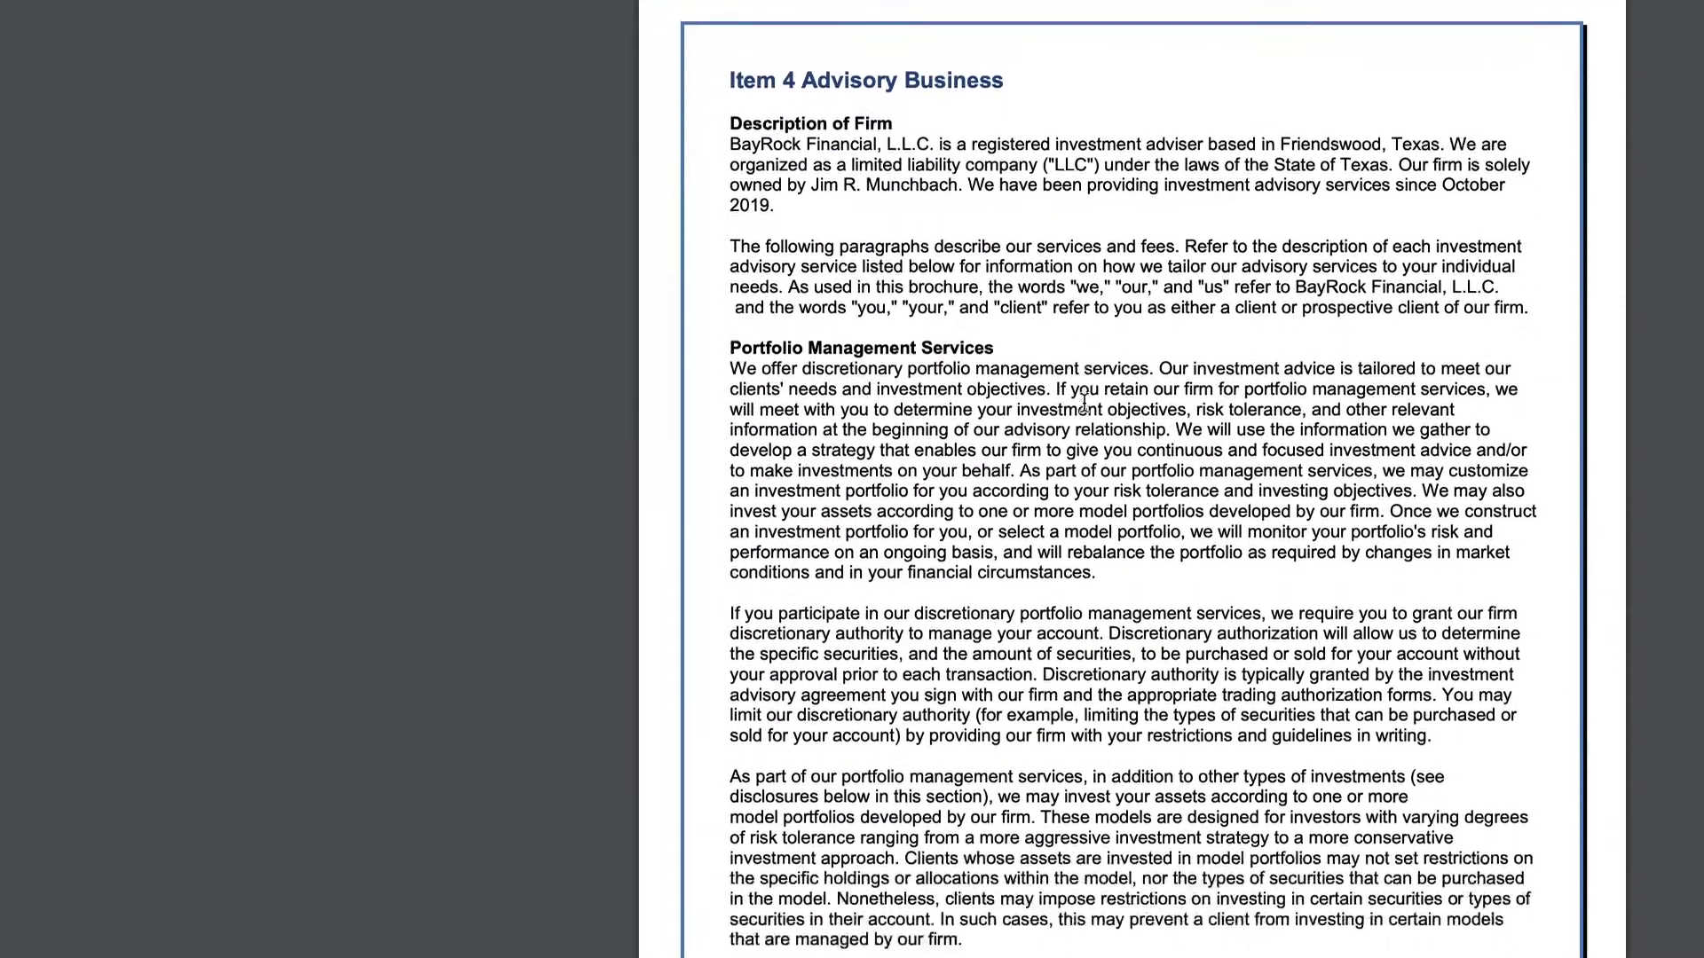
{"action": "scroll", "coordinate": [1086, 401], "scroll_direction": "down", "scroll_amount": 9}
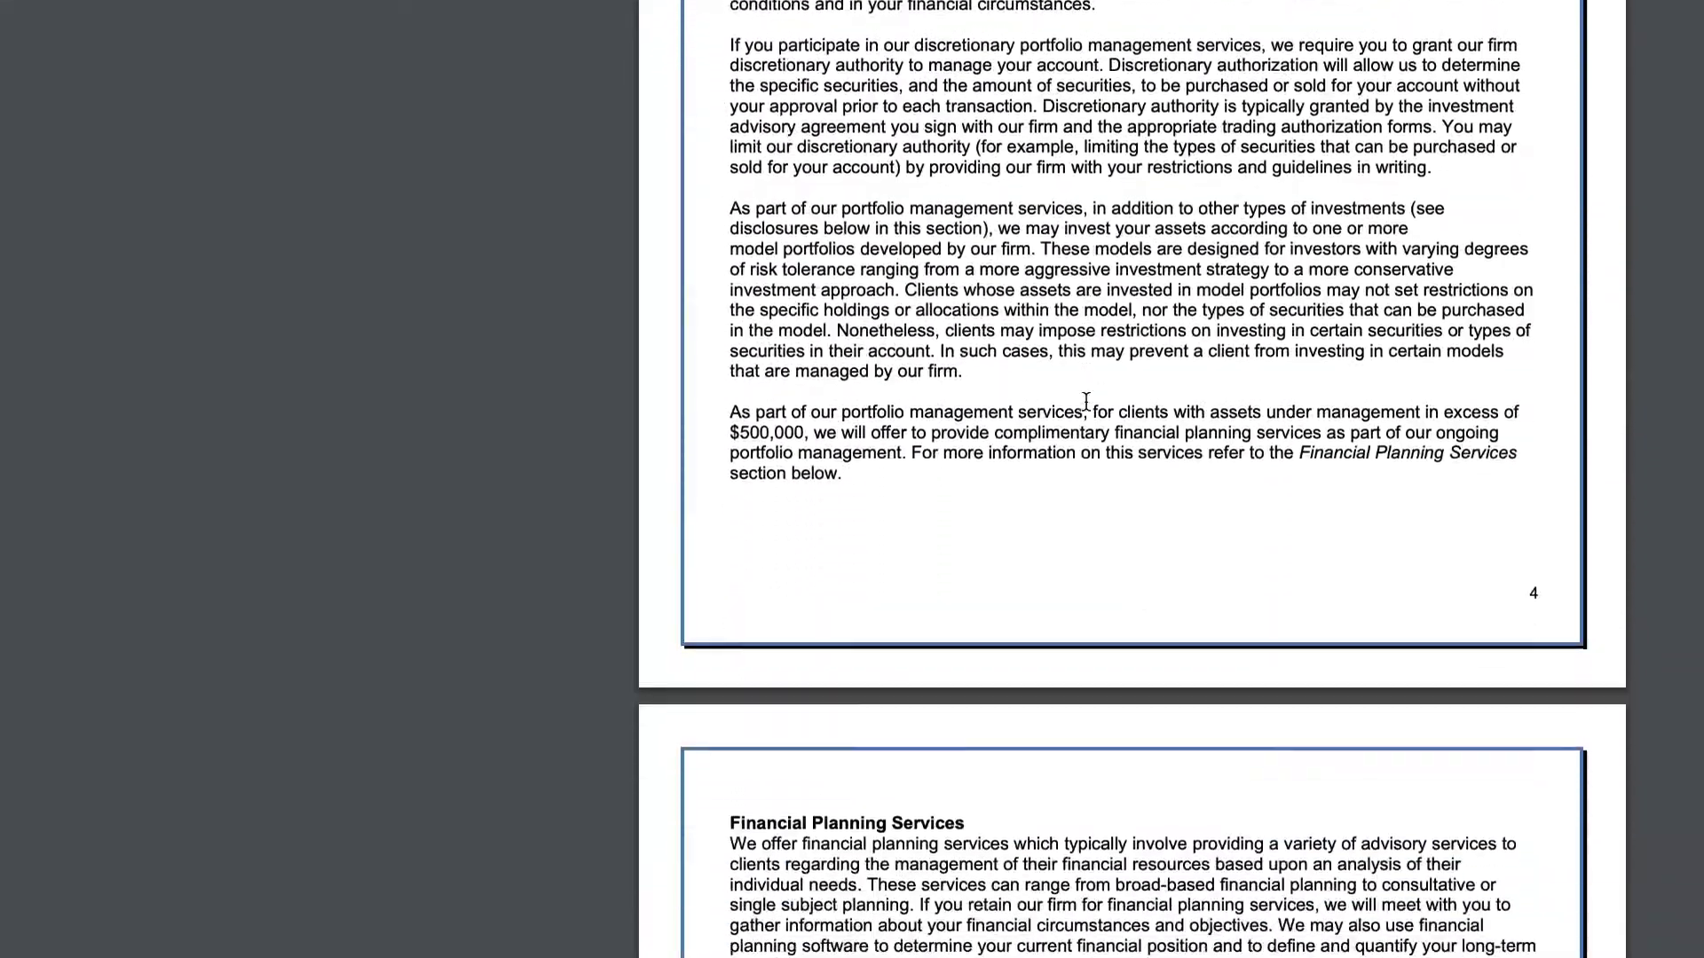
{"action": "scroll", "coordinate": [1086, 401], "scroll_direction": "down", "scroll_amount": 4}
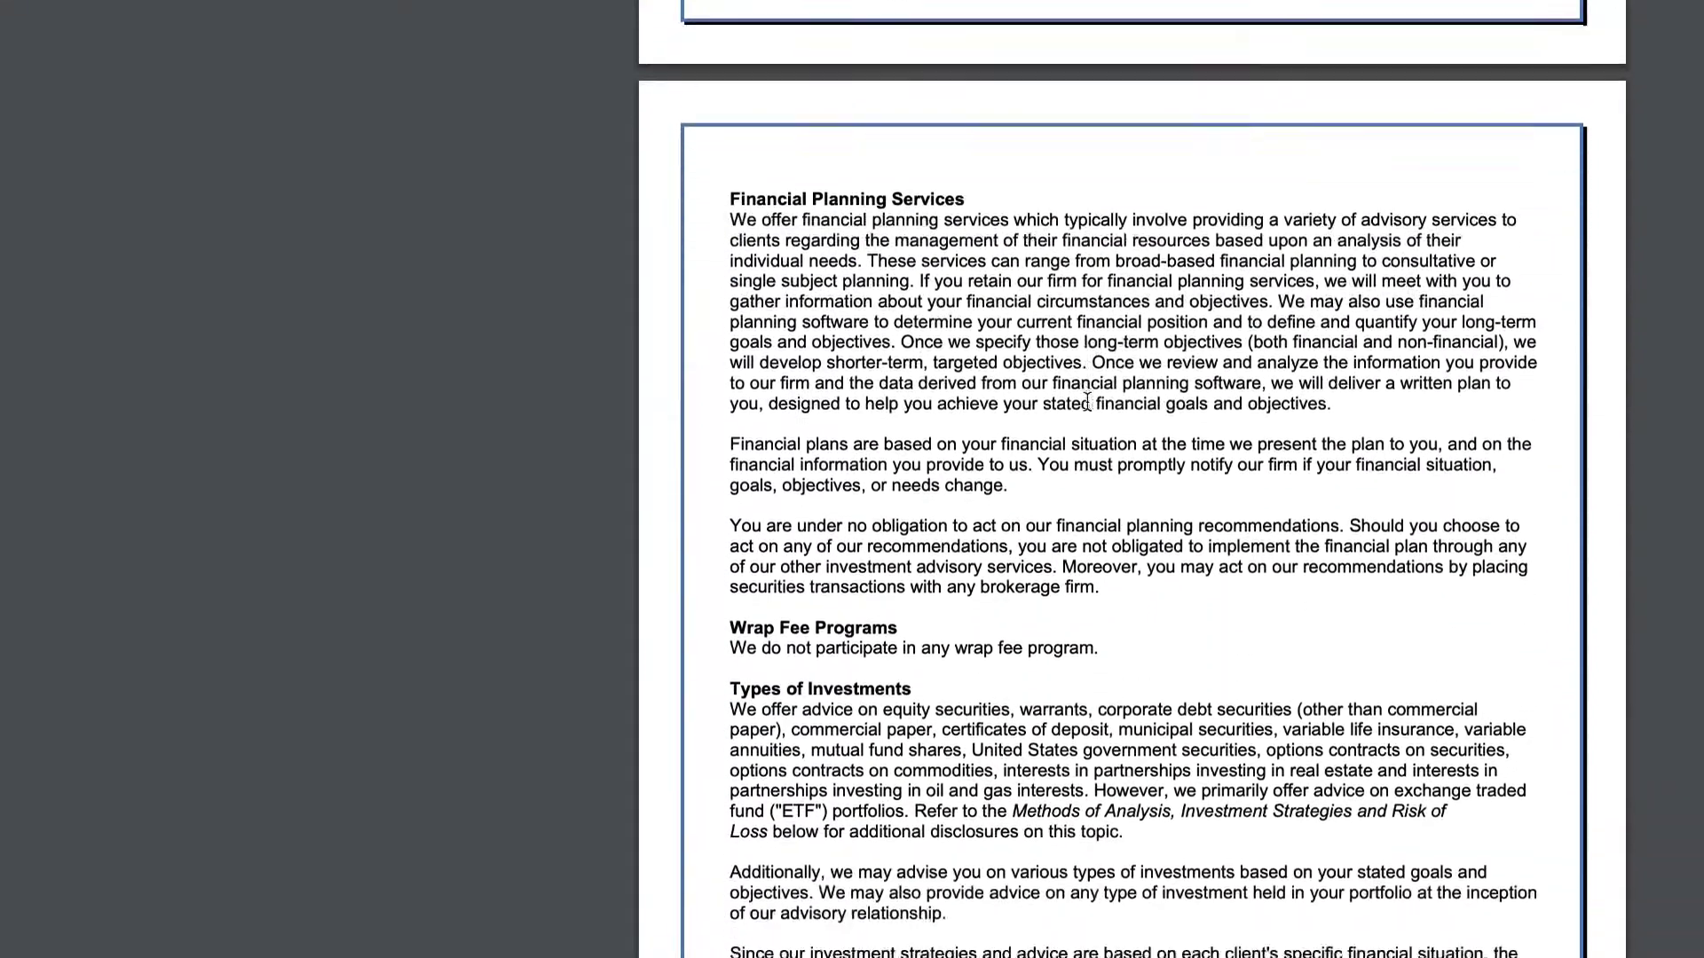
{"action": "scroll", "coordinate": [1088, 401], "scroll_direction": "down", "scroll_amount": 8}
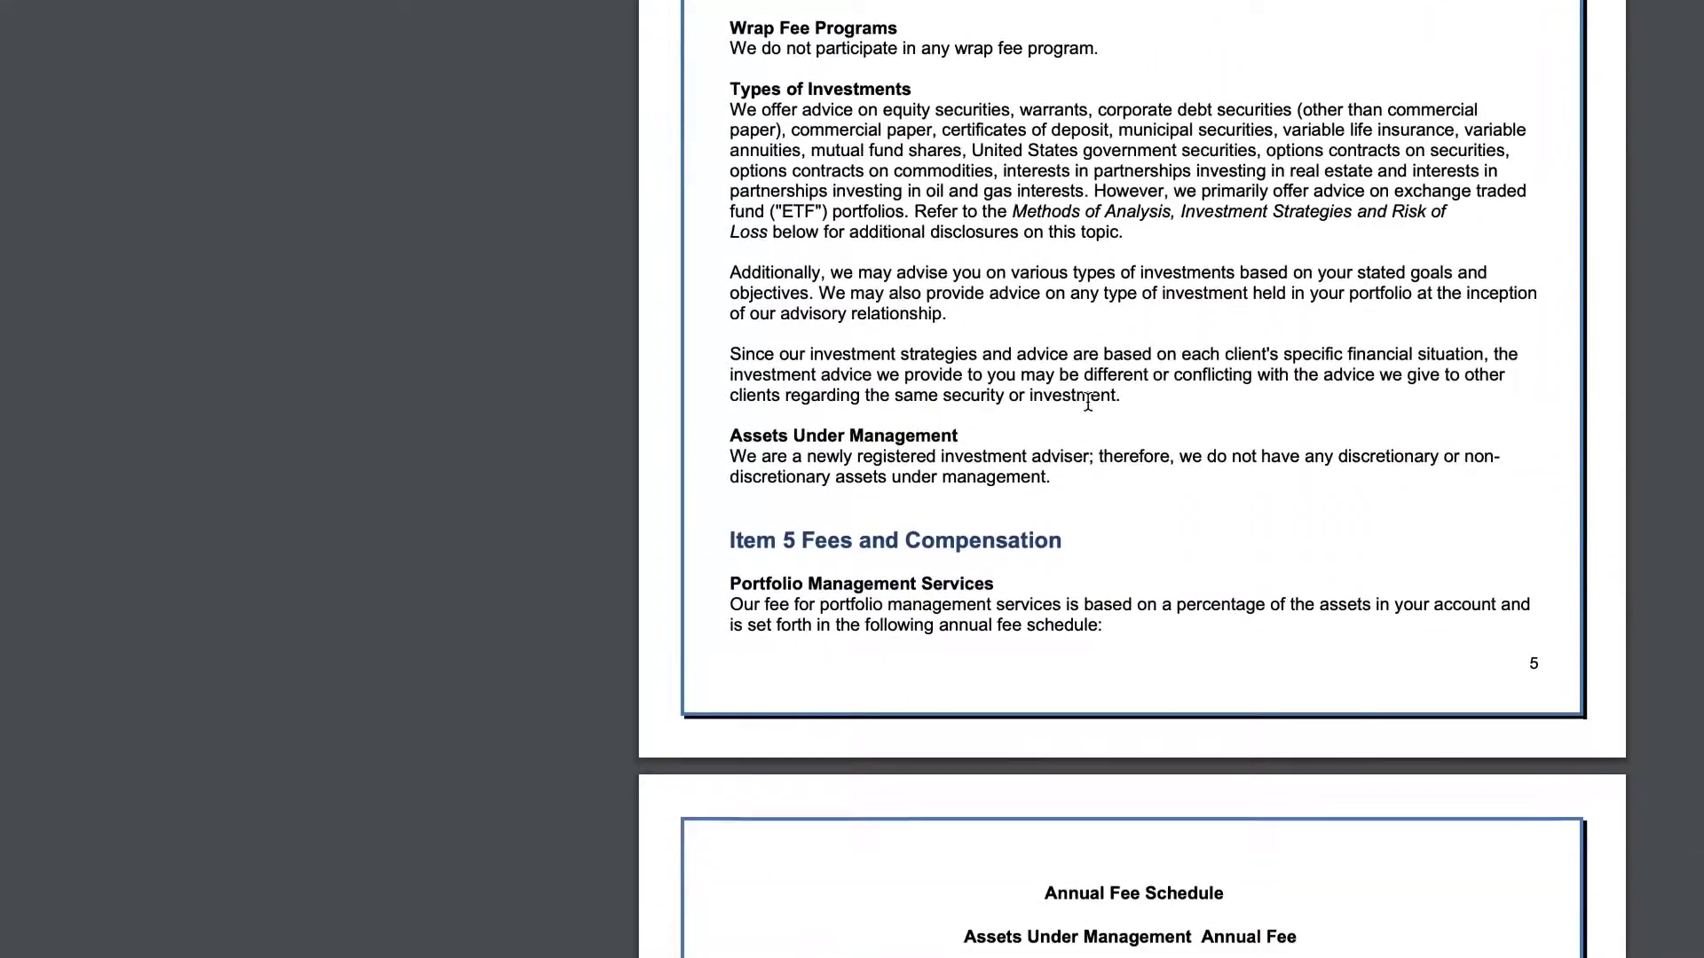
{"action": "scroll", "coordinate": [1088, 410], "scroll_direction": "down", "scroll_amount": 7}
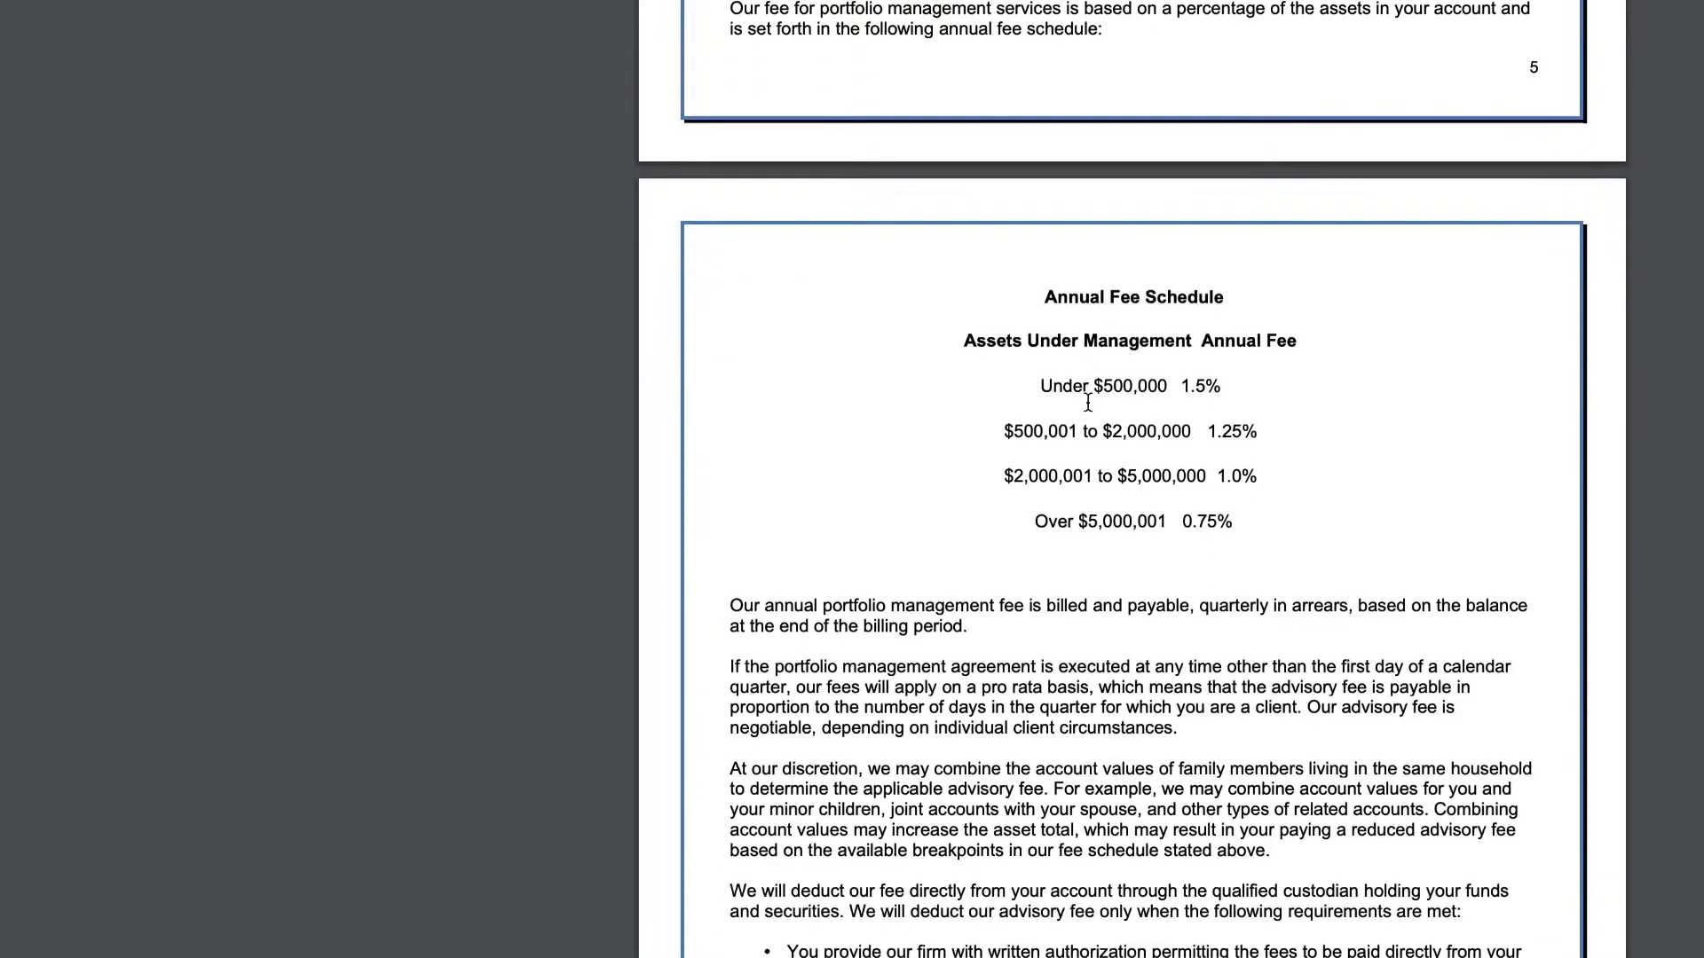
{"action": "scroll", "coordinate": [1088, 401], "scroll_direction": "down", "scroll_amount": 5}
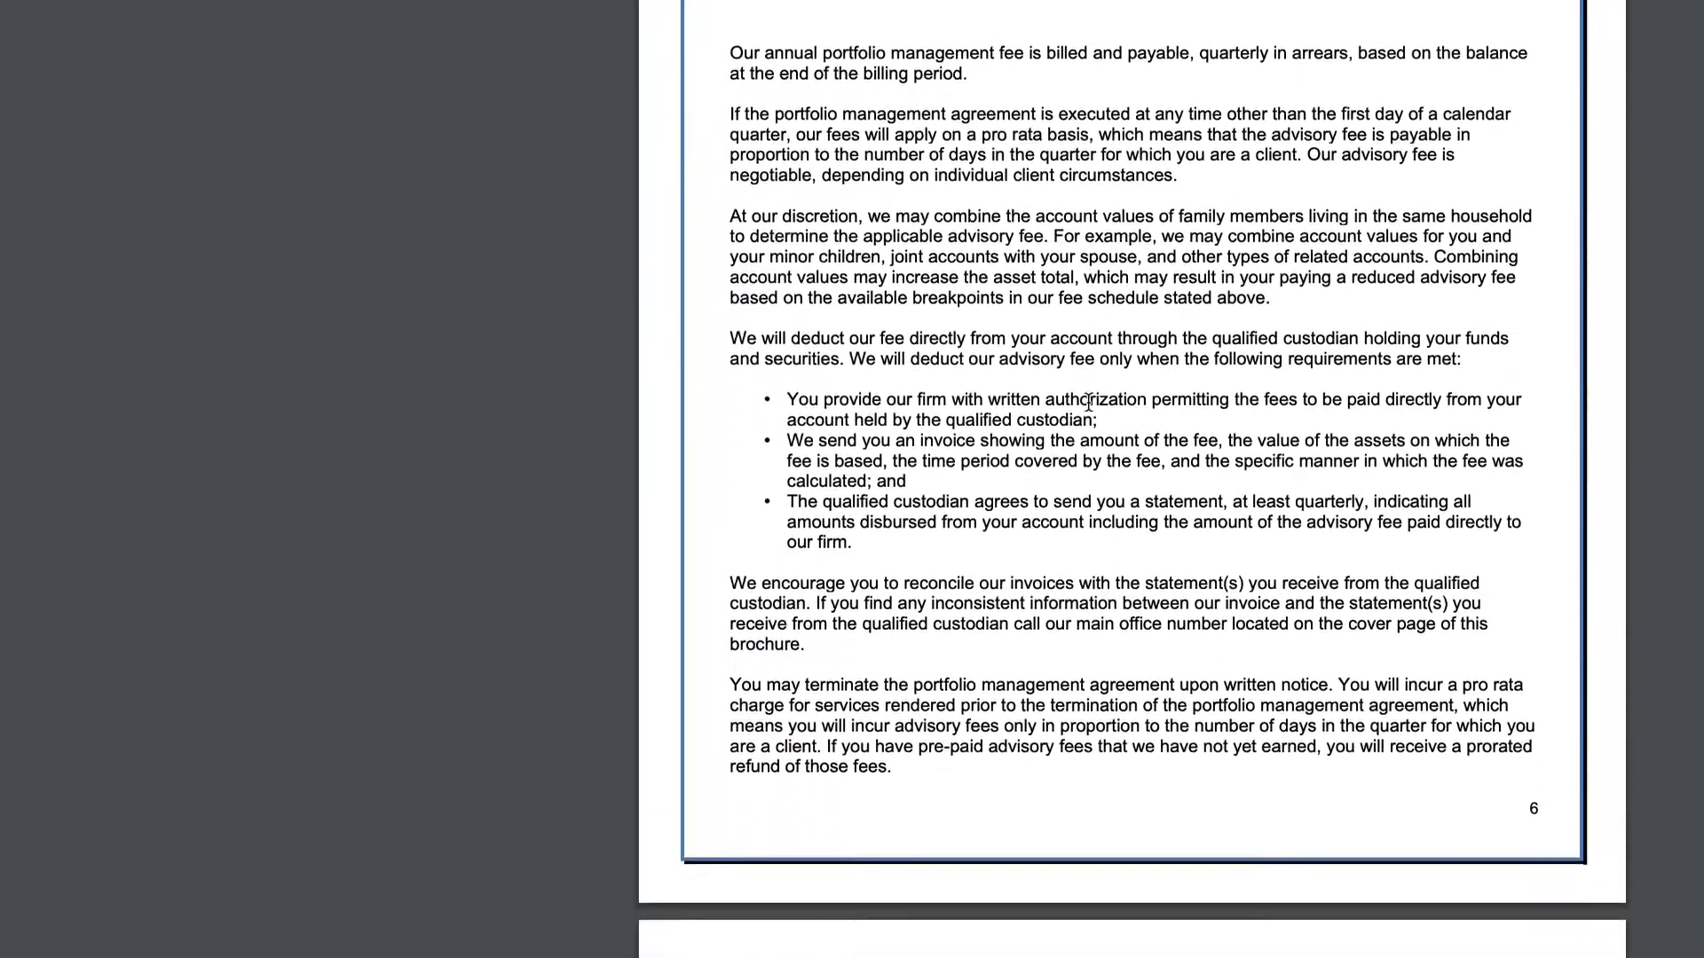
{"action": "scroll", "coordinate": [1087, 401], "scroll_direction": "down", "scroll_amount": 7}
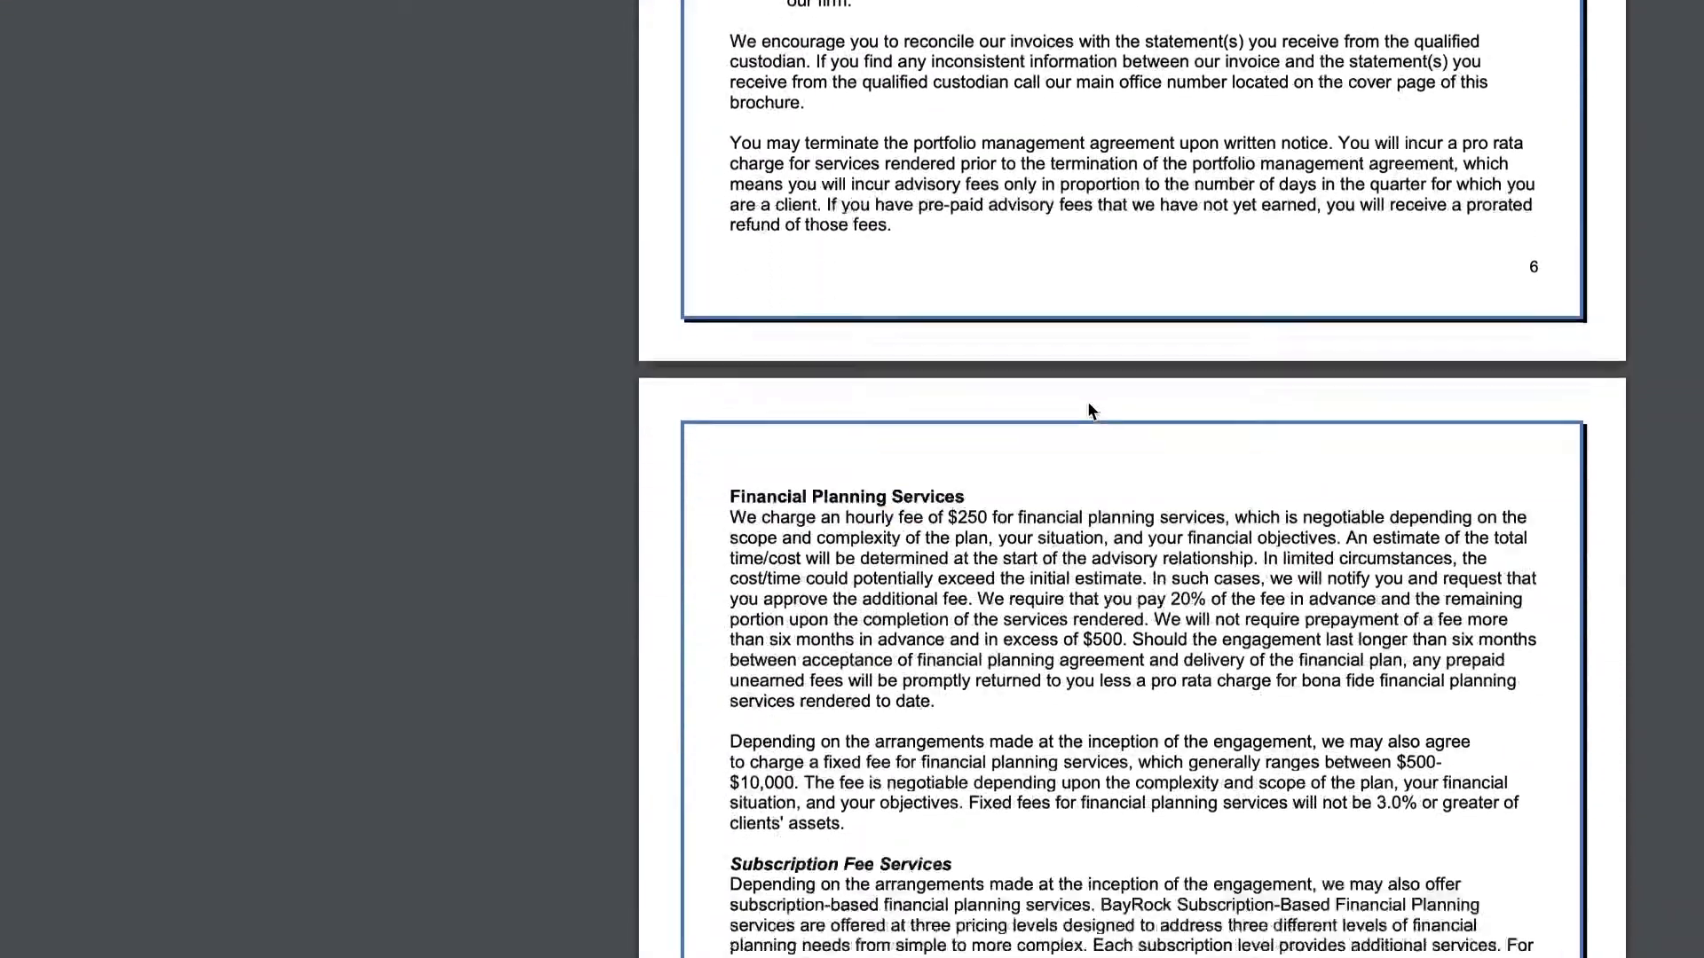
{"action": "scroll", "coordinate": [1088, 401], "scroll_direction": "down", "scroll_amount": 1}
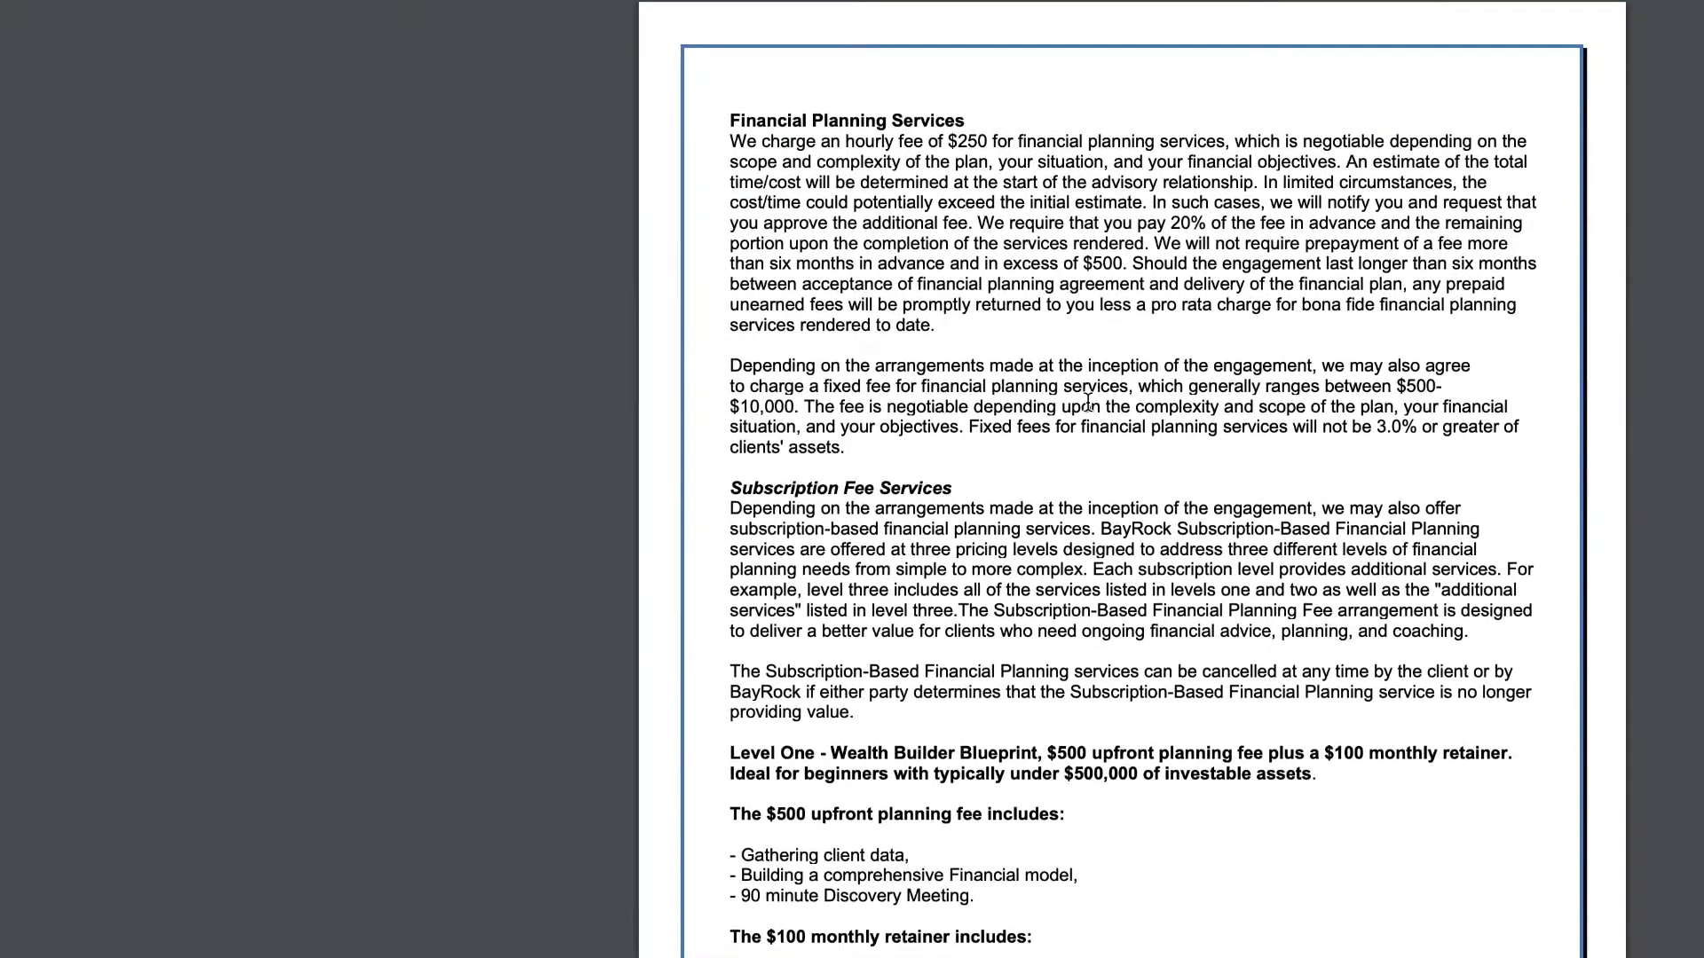
{"action": "scroll", "coordinate": [1087, 401], "scroll_direction": "down", "scroll_amount": 5}
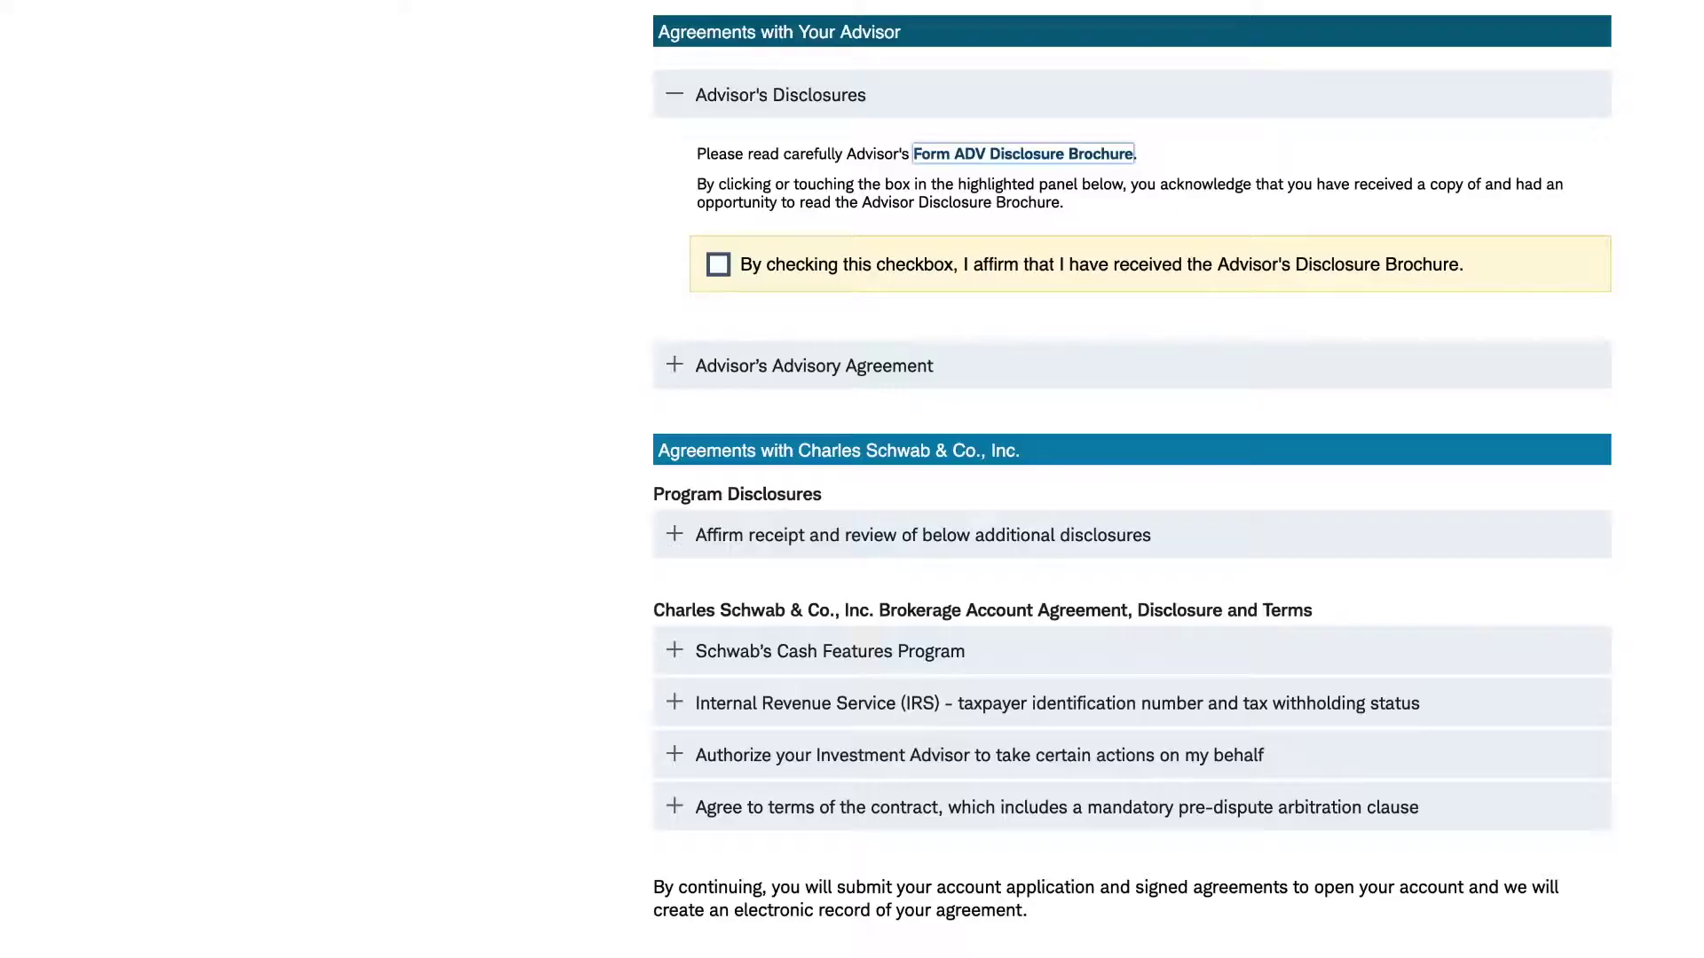
- Check the Disclosure Brochure, advisory agreement, program disclosures and Cash Features Program consent boxes
{"action": "left_click", "coordinate": [721, 268]}
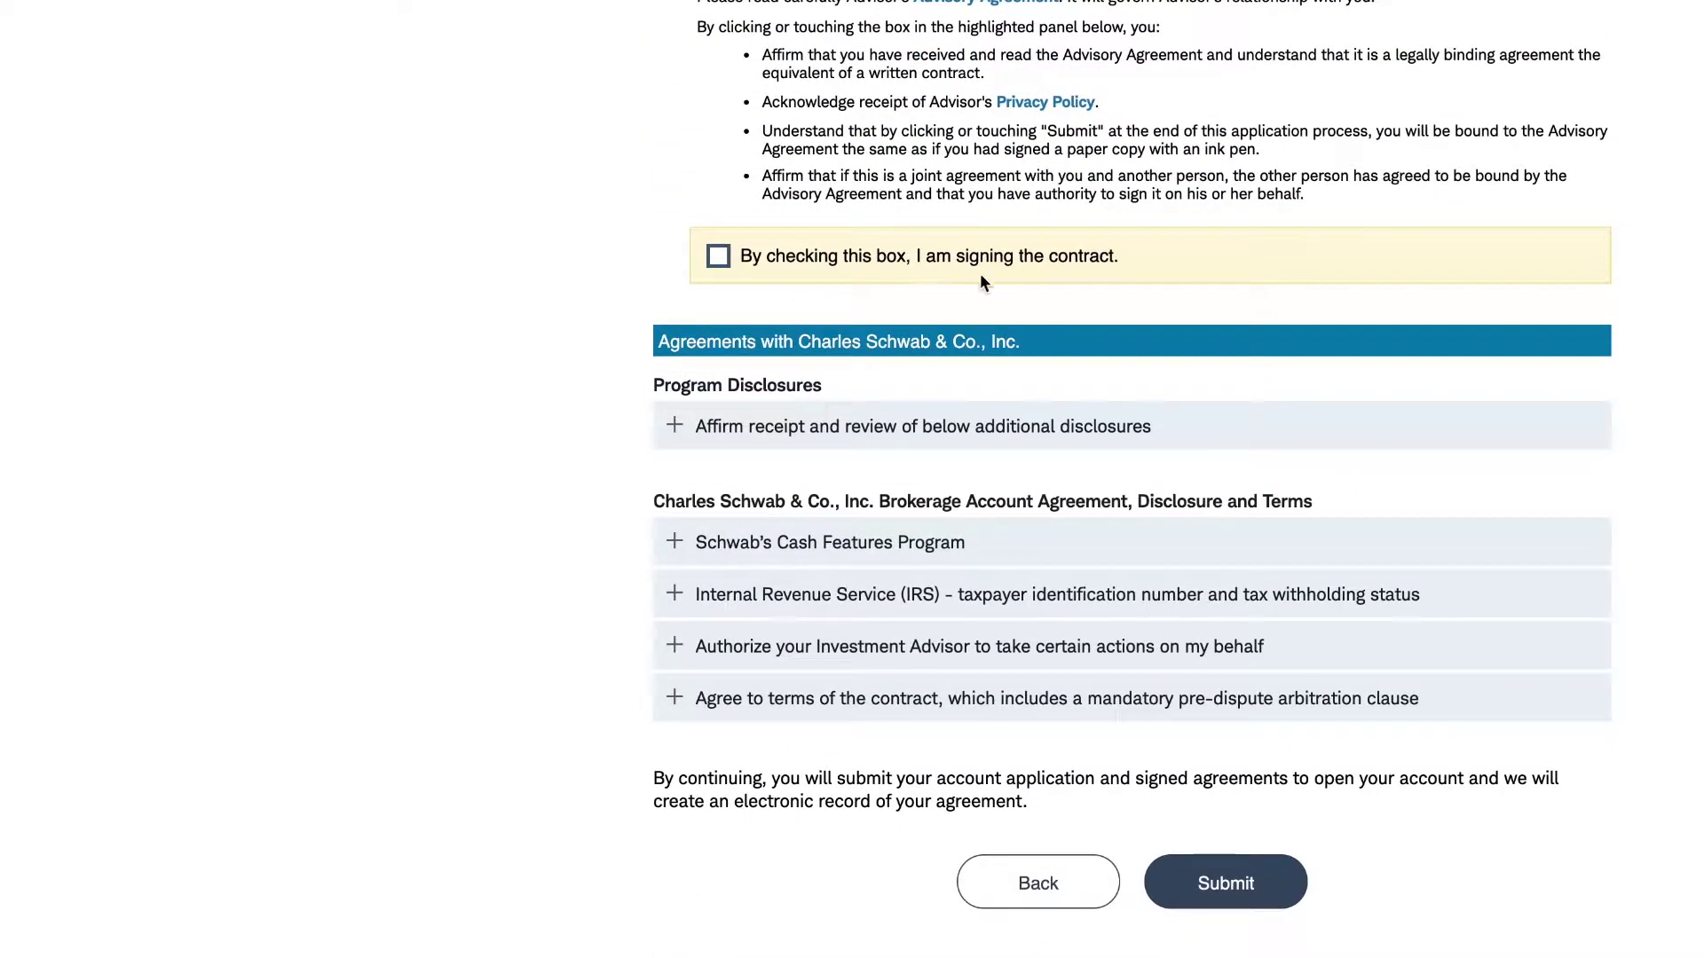
{"action": "left_click", "coordinate": [714, 256]}
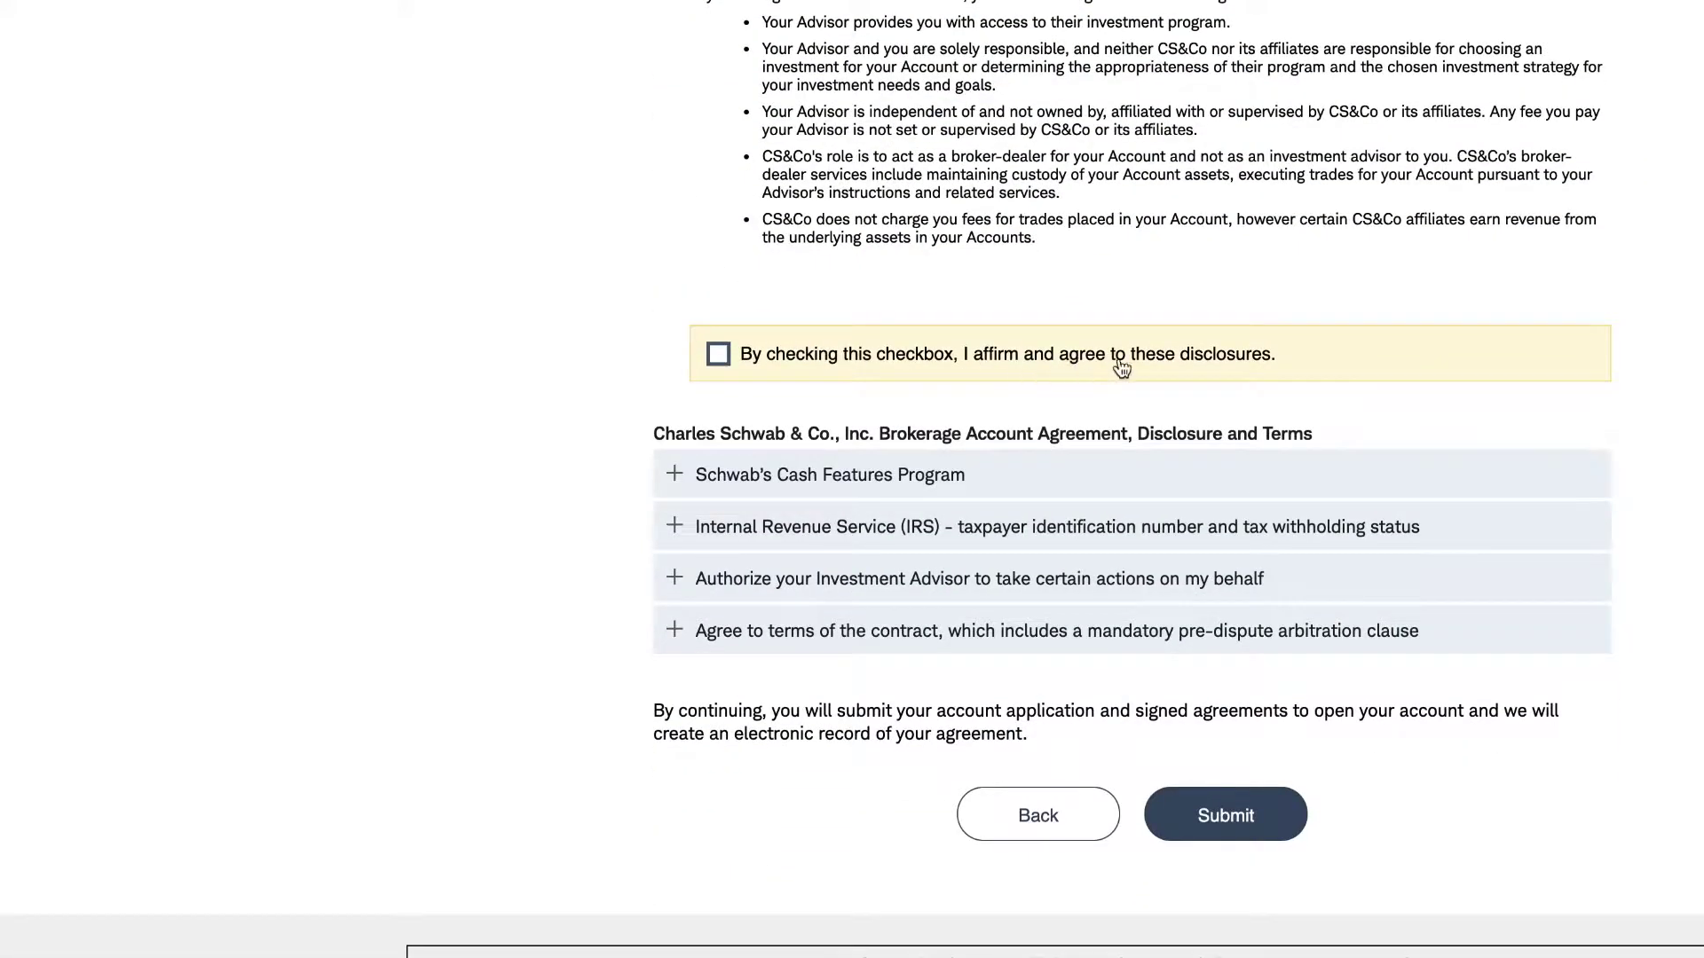
{"action": "left_click", "coordinate": [719, 356]}
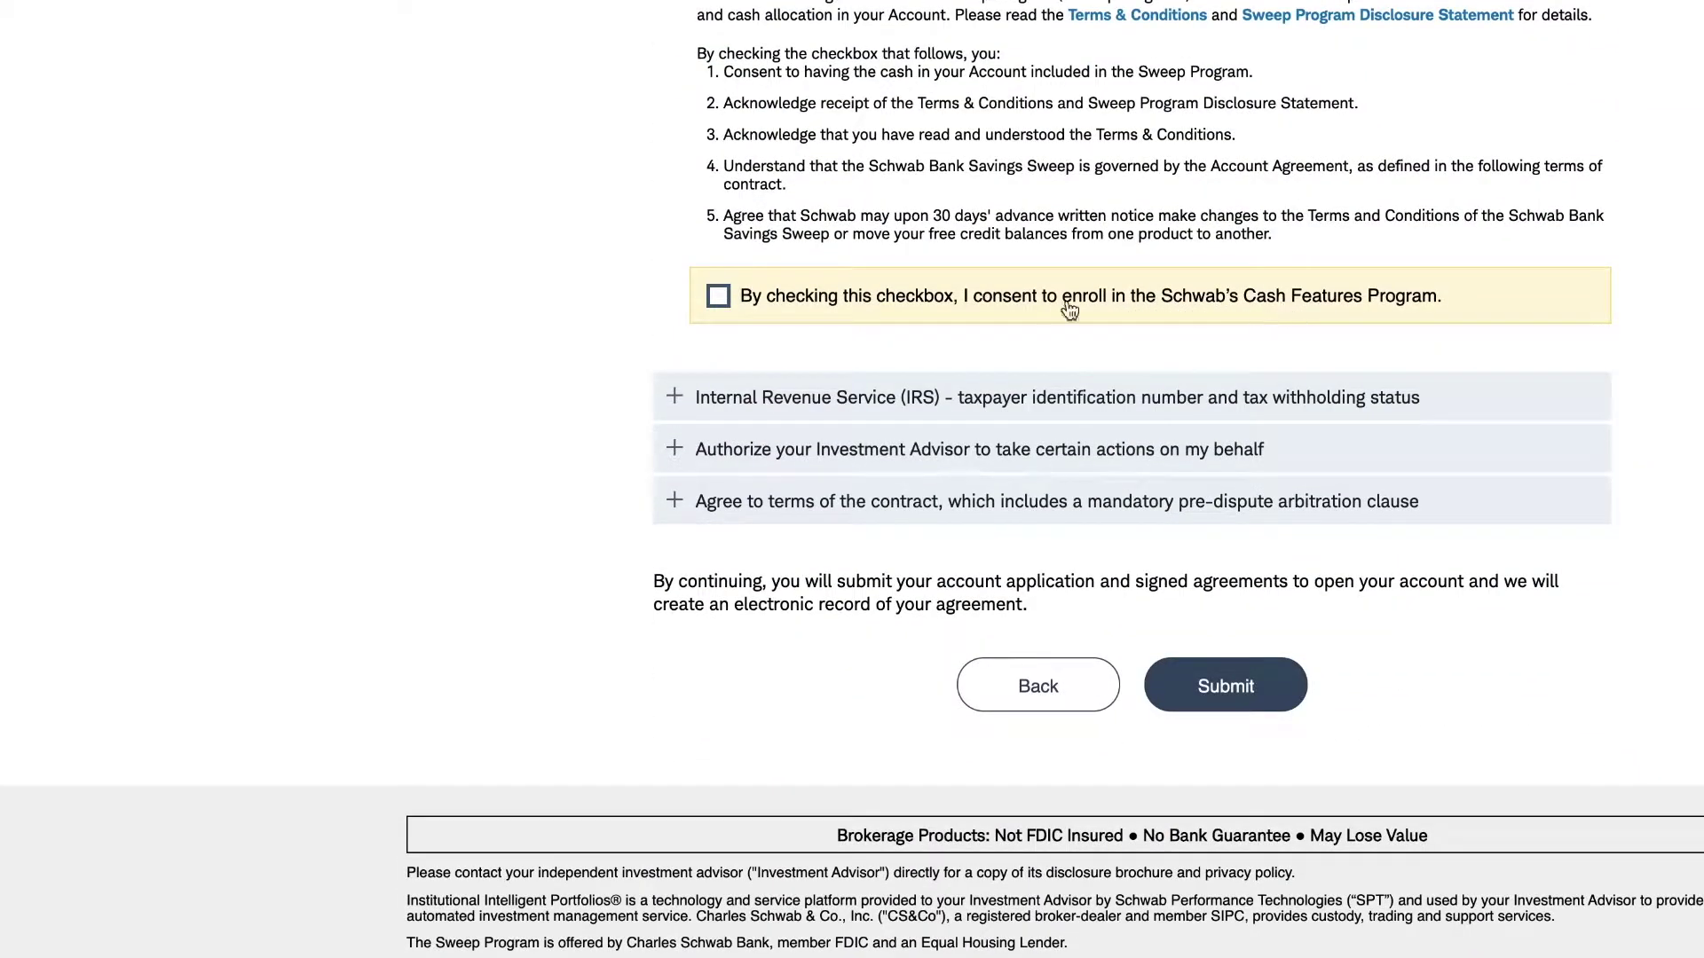
{"action": "left_click", "coordinate": [735, 300]}
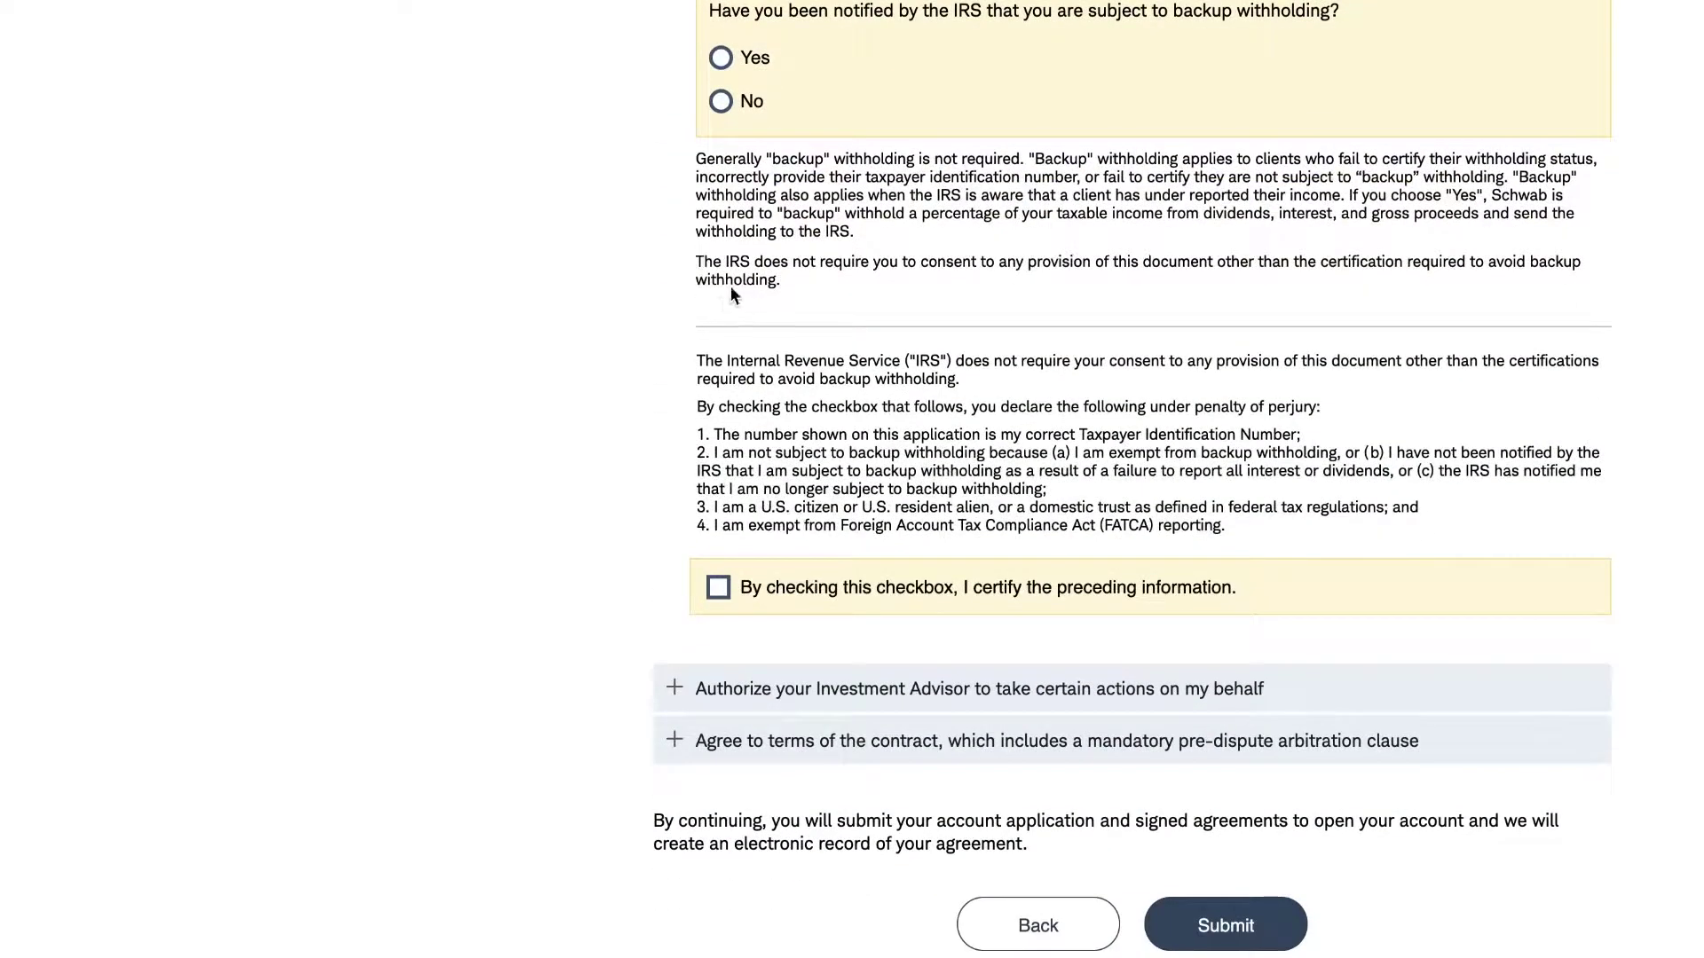
- Answer No to IRS backup withholding, then certify taxpayer information and consent to Advisor authorizations
{"action": "left_click", "coordinate": [720, 101]}
{"action": "left_click", "coordinate": [717, 587]}
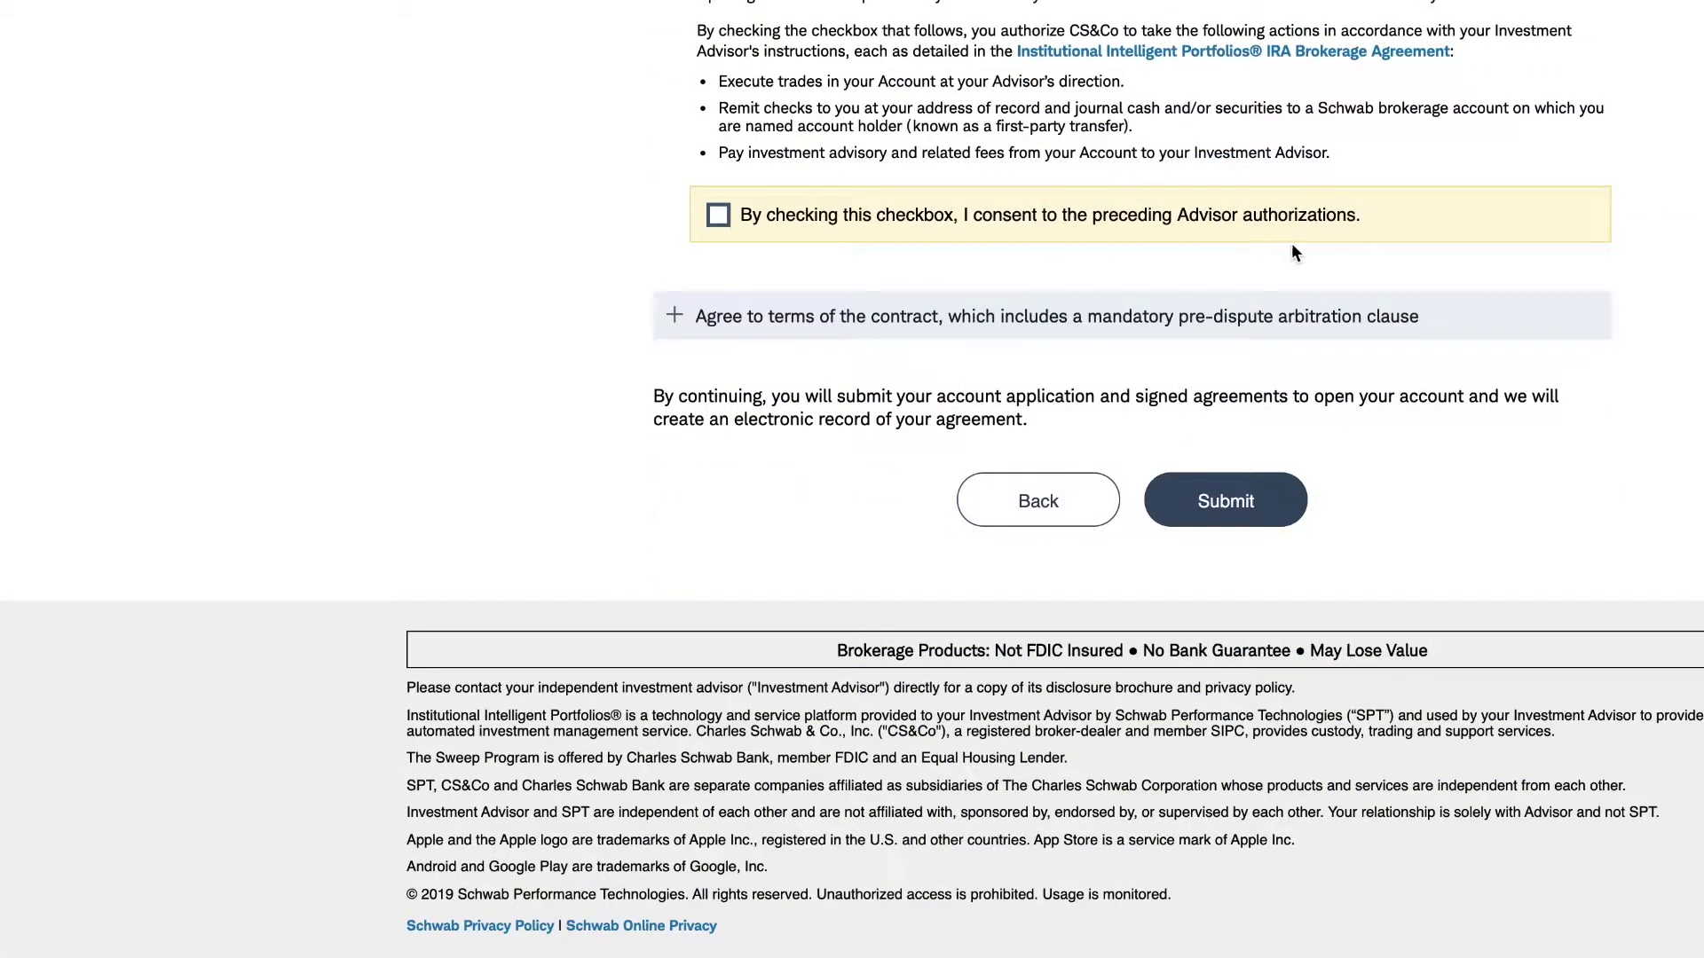
{"action": "left_click", "coordinate": [717, 215]}
- Sign the Account Agreement with its pre-dispute arbitration clause and submit the application
{"action": "scroll", "coordinate": [728, 222], "scroll_direction": "up", "scroll_amount": 6}
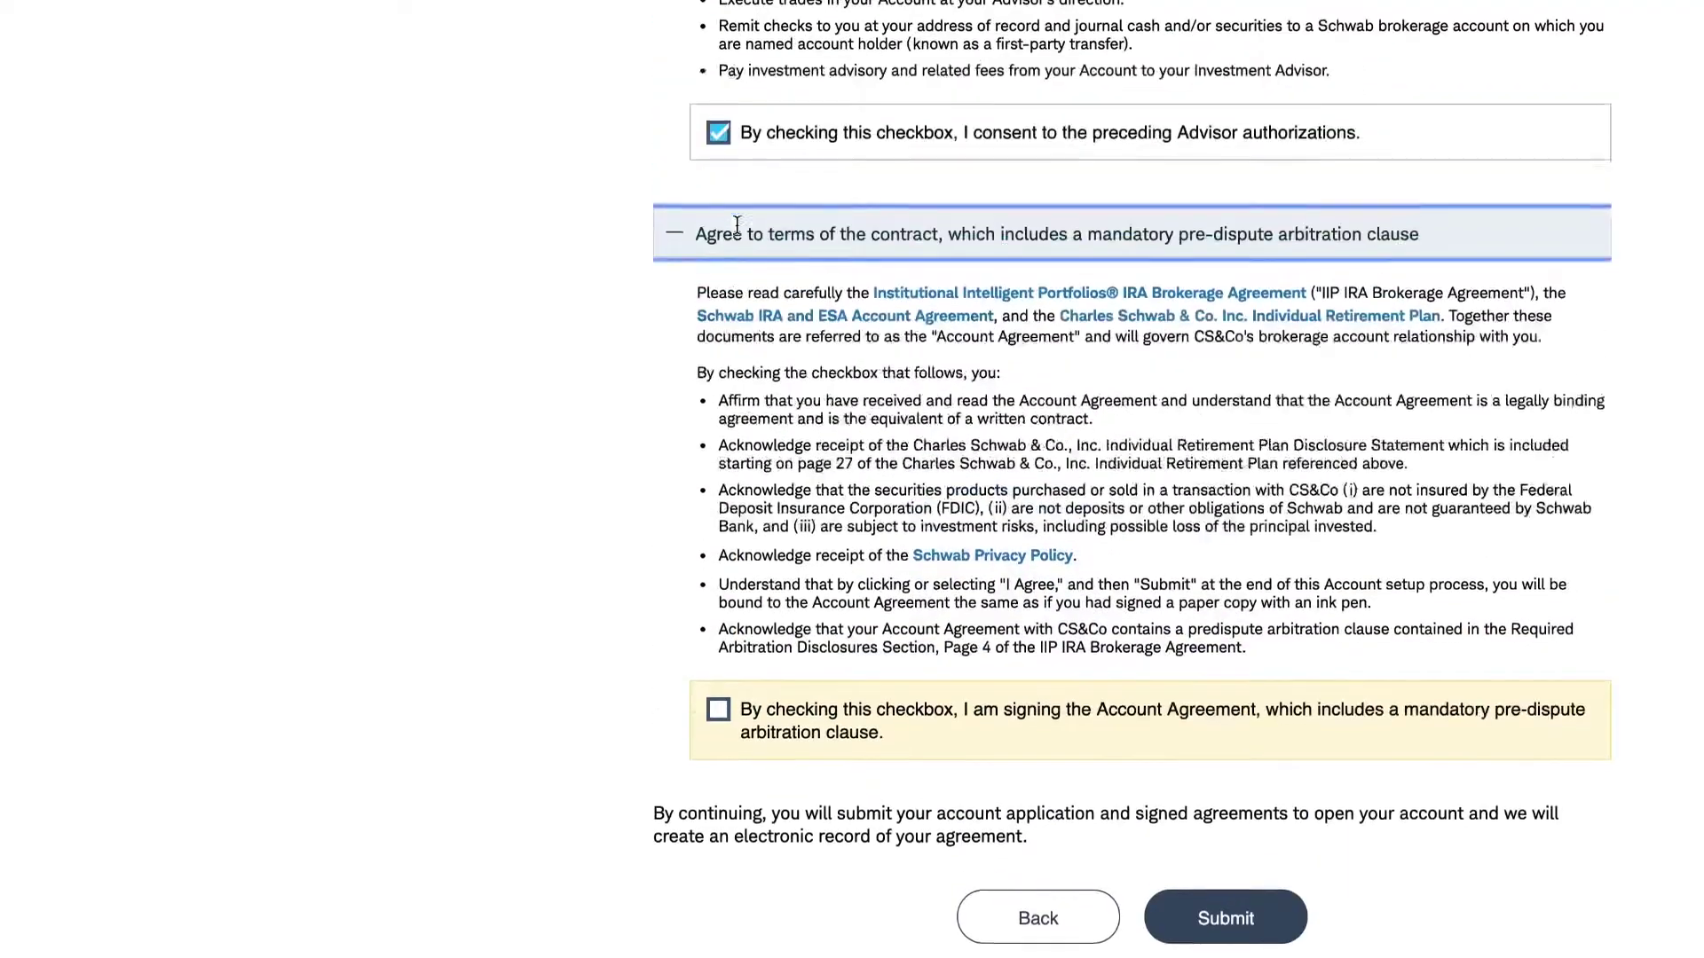
{"action": "scroll", "coordinate": [736, 226], "scroll_direction": "up", "scroll_amount": 3}
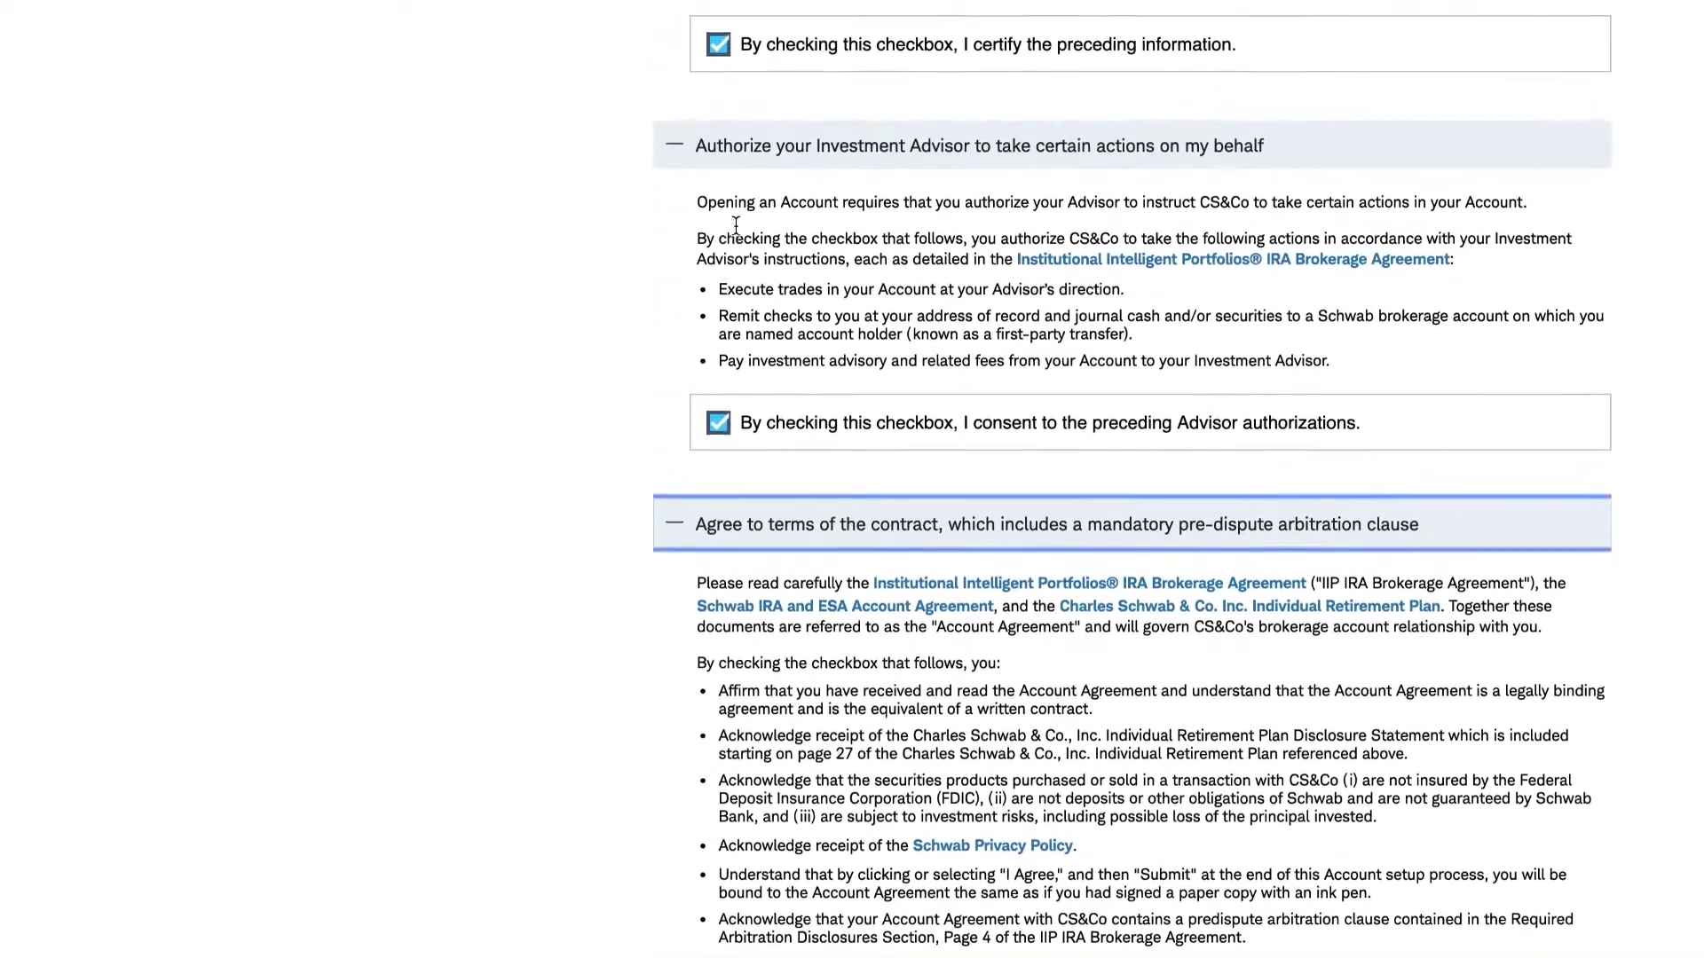
{"action": "scroll", "coordinate": [736, 226], "scroll_direction": "down", "scroll_amount": 4}
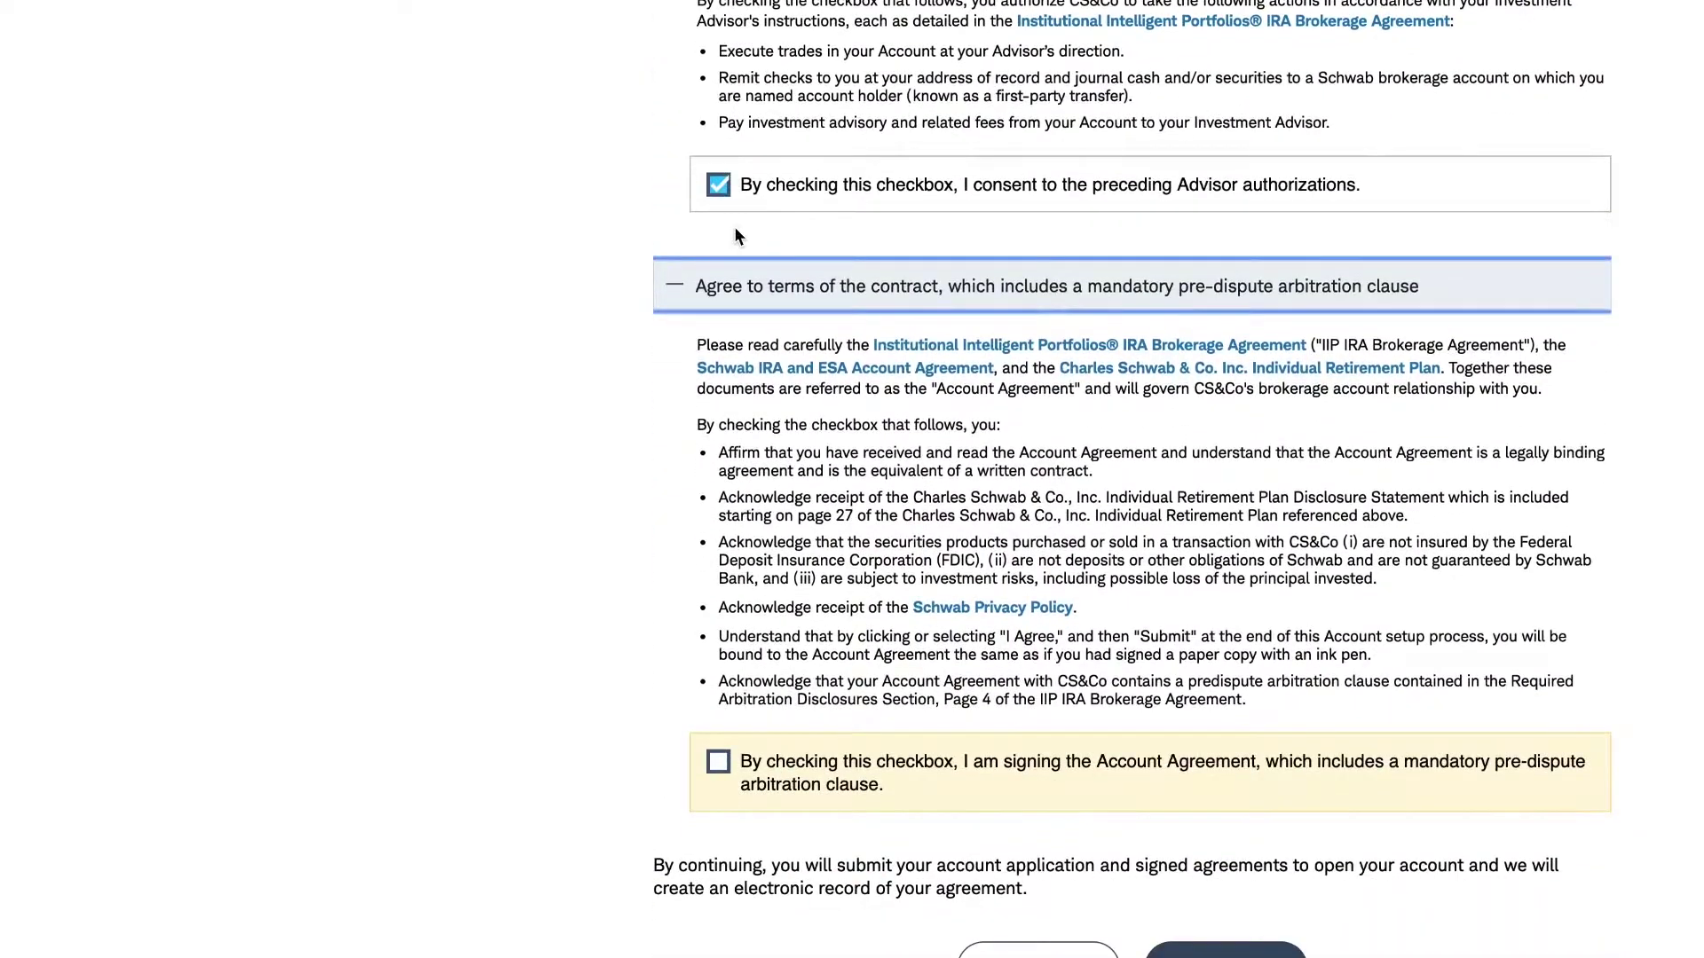
{"action": "scroll", "coordinate": [735, 227], "scroll_direction": "down", "scroll_amount": 4}
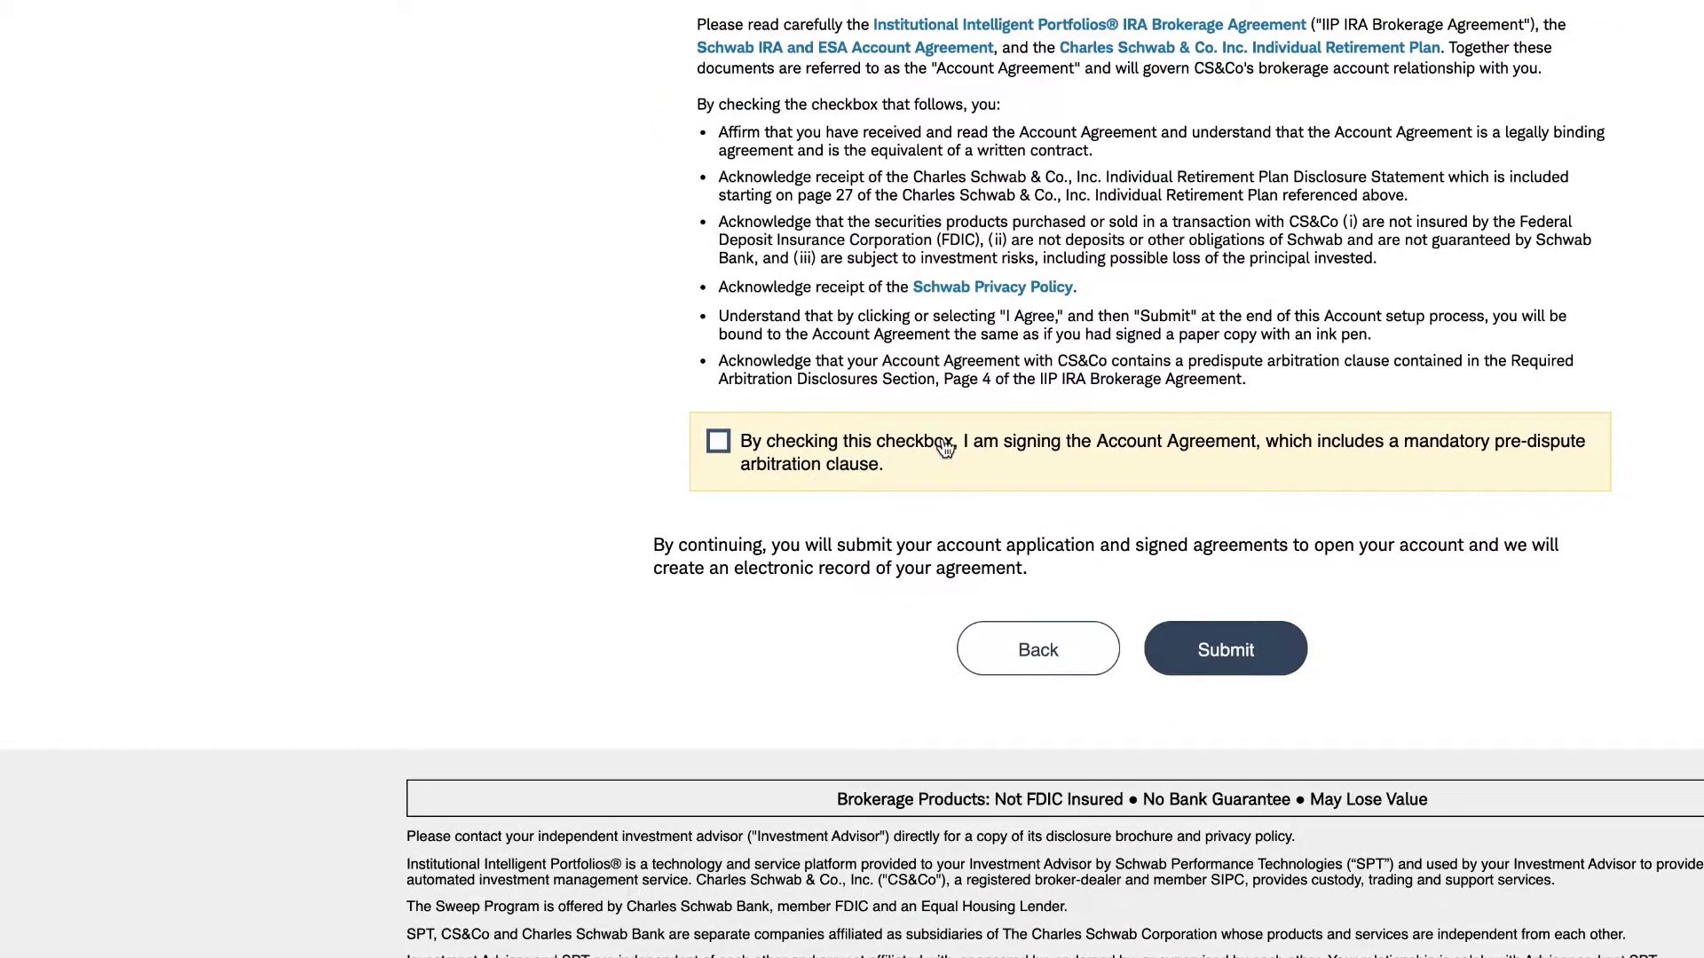
{"action": "scroll", "coordinate": [913, 455], "scroll_direction": "down", "scroll_amount": 1}
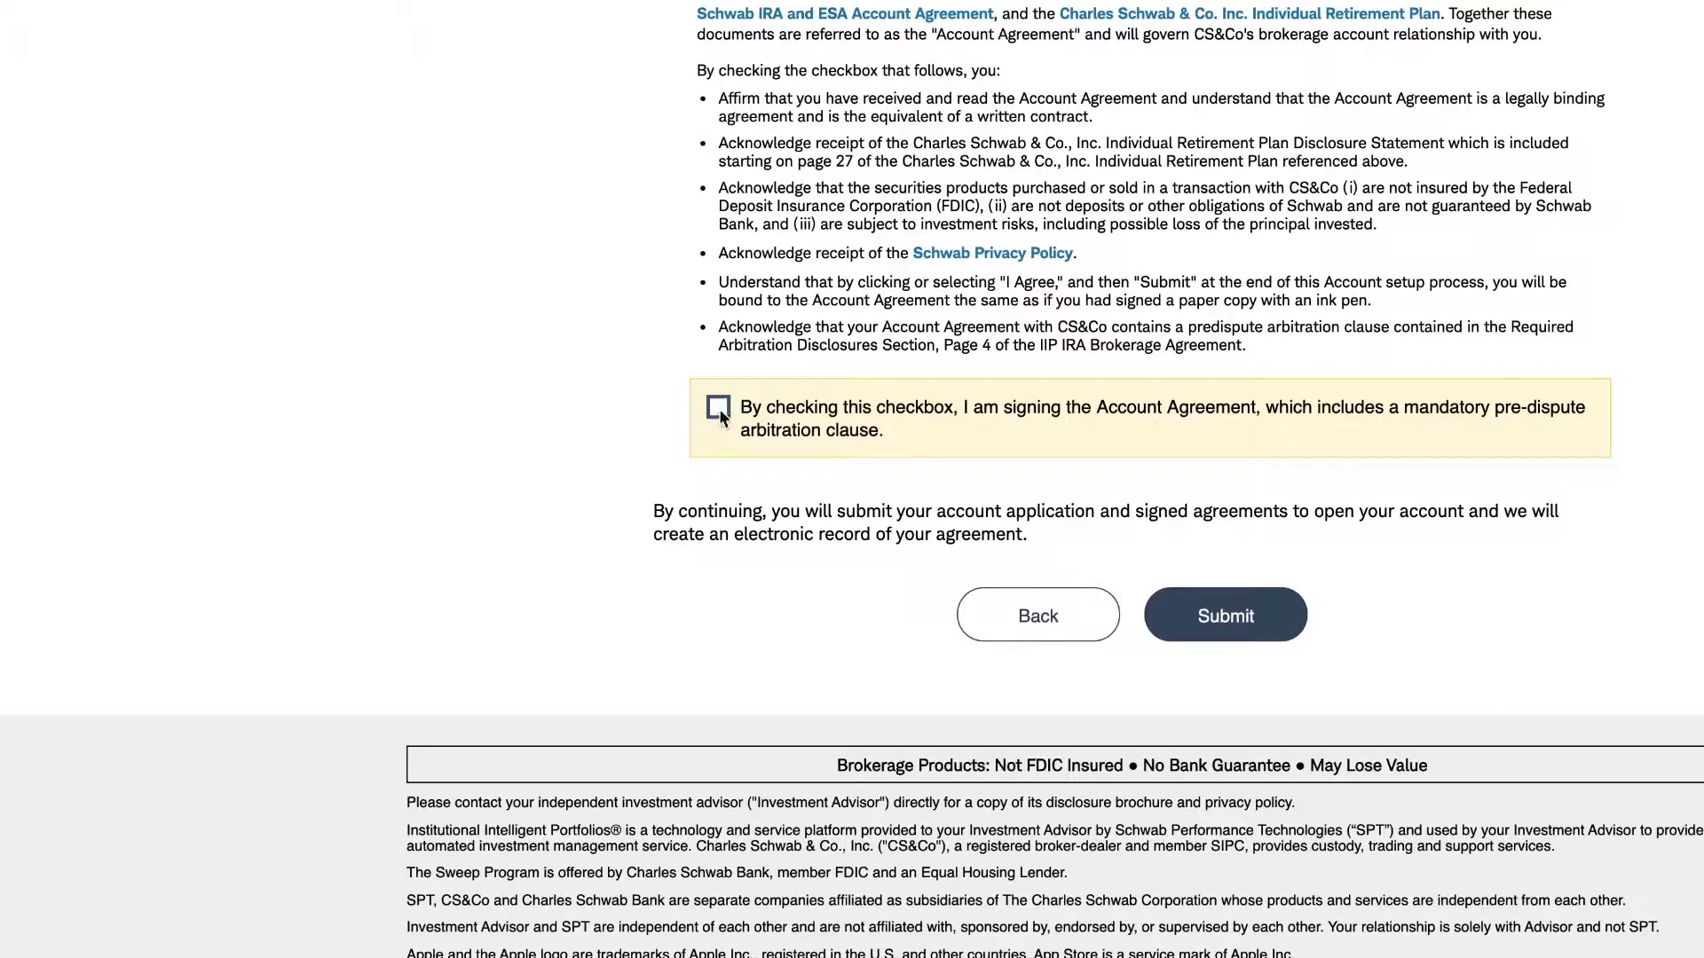
{"action": "left_click", "coordinate": [718, 408]}
{"action": "scroll", "coordinate": [737, 416], "scroll_direction": "down", "scroll_amount": 2}
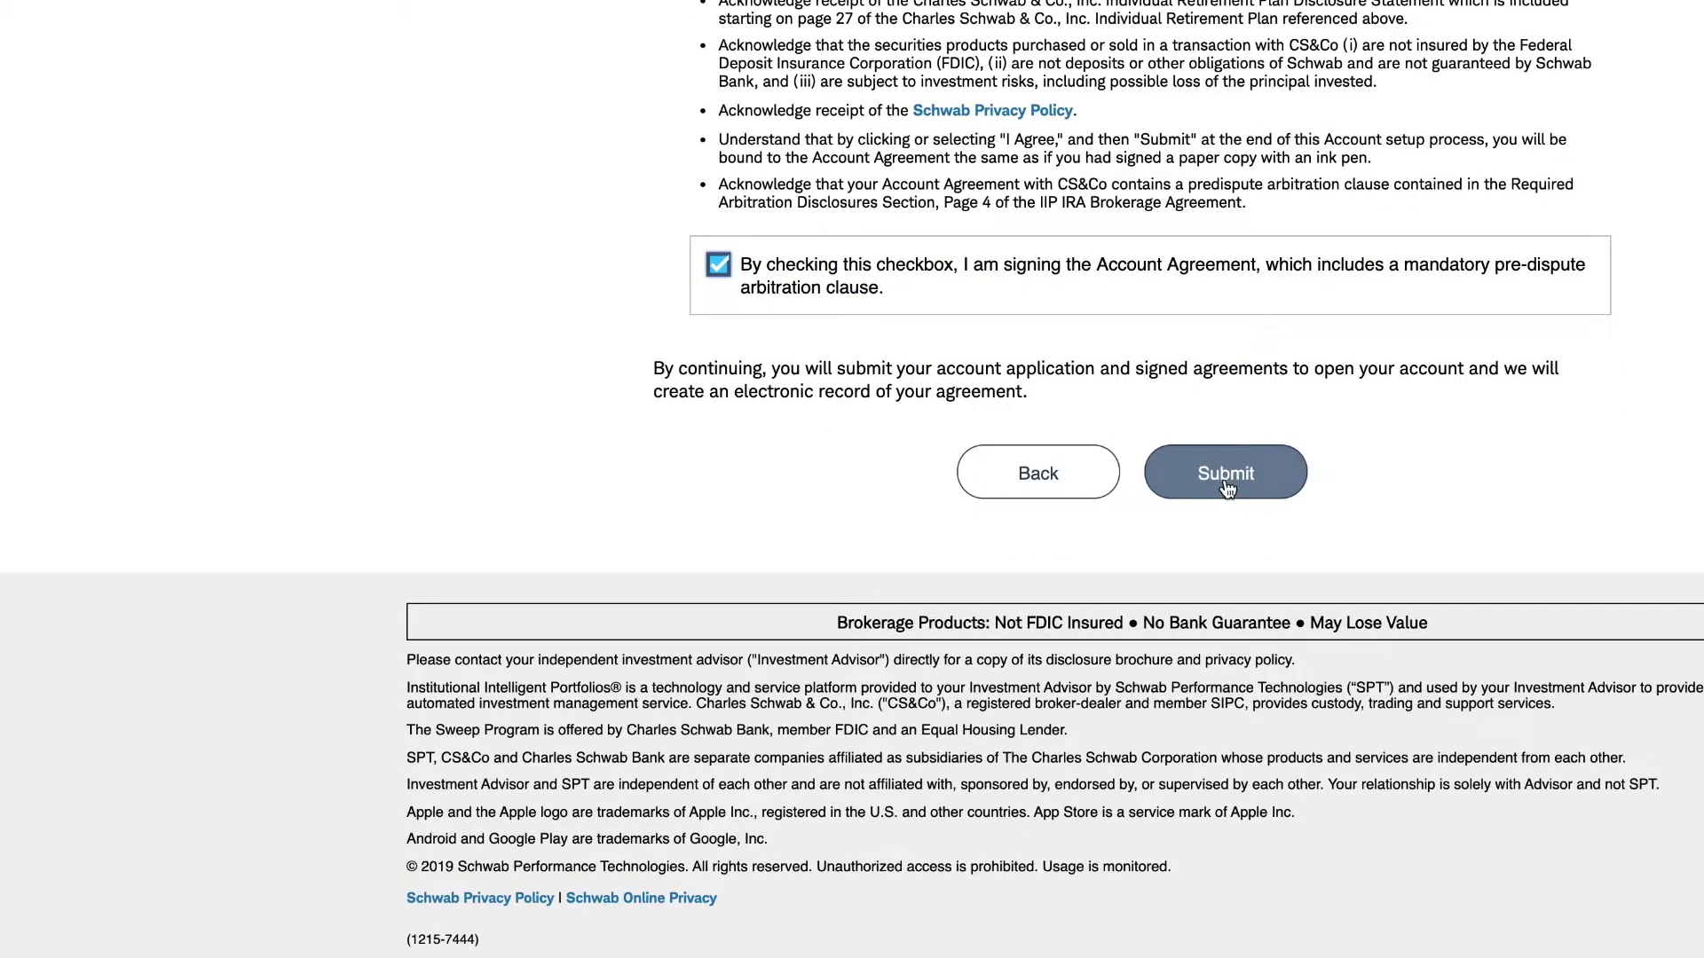
{"action": "left_click", "coordinate": [1226, 479]}
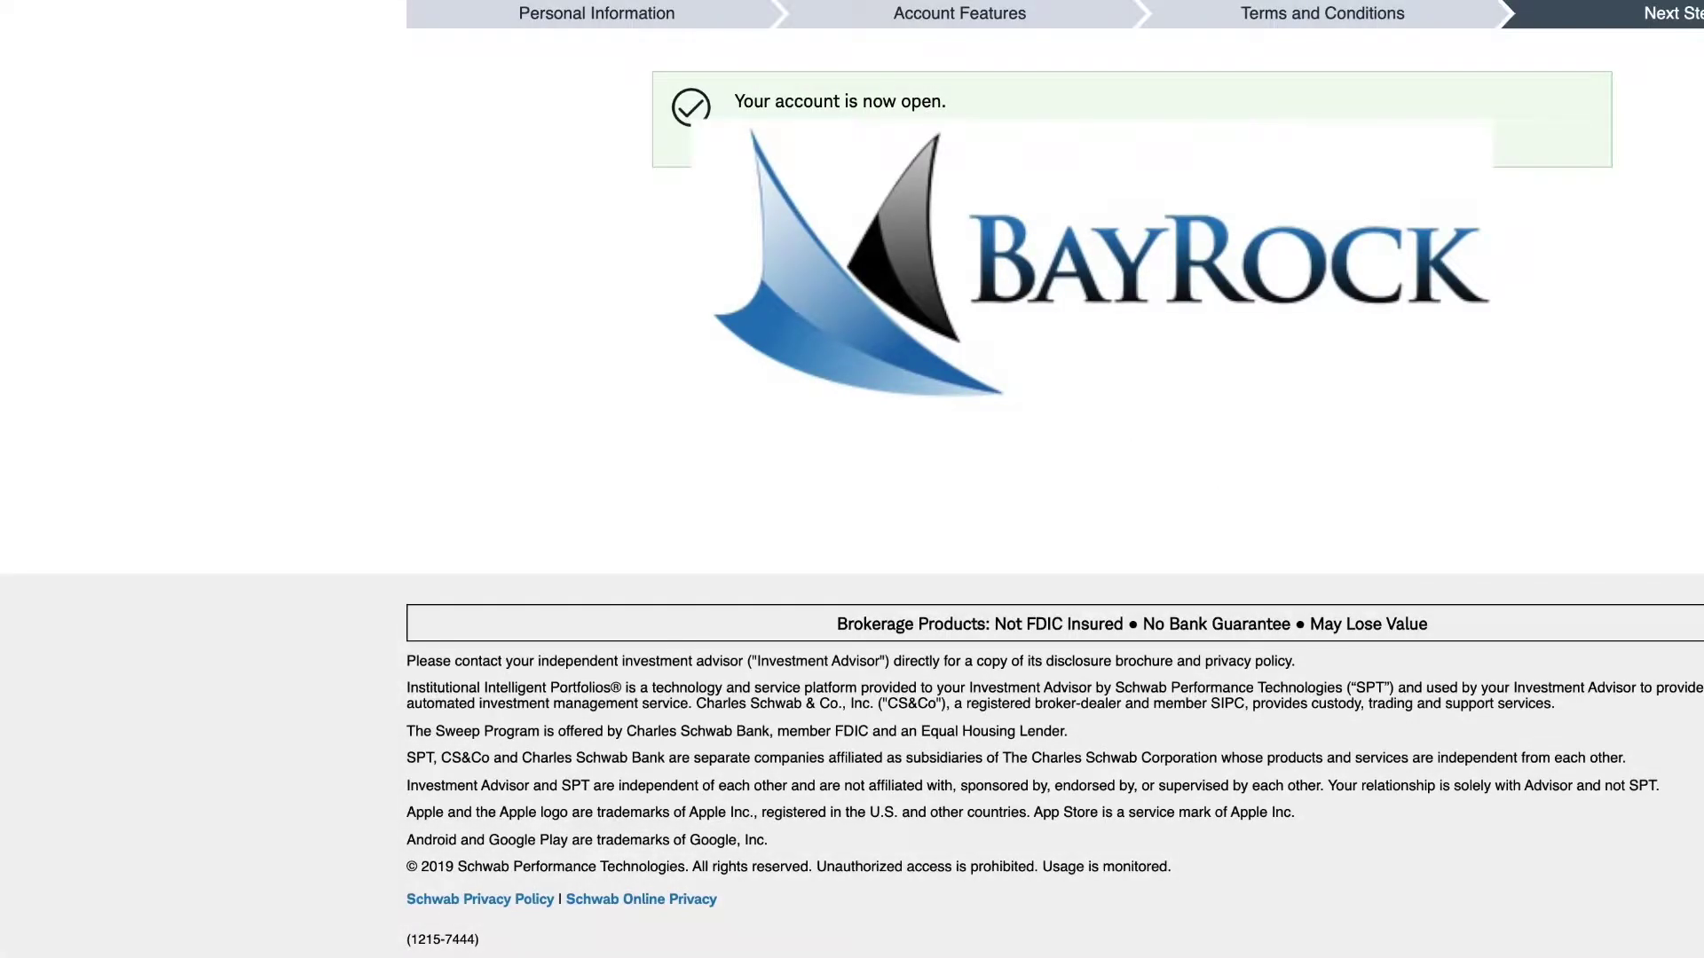
- Highlight the 'Your account is now open.' message, visit Drafts, then return to the browser
{"action": "left_click_drag", "start_coordinate": [736, 99], "coordinate": [951, 102]}
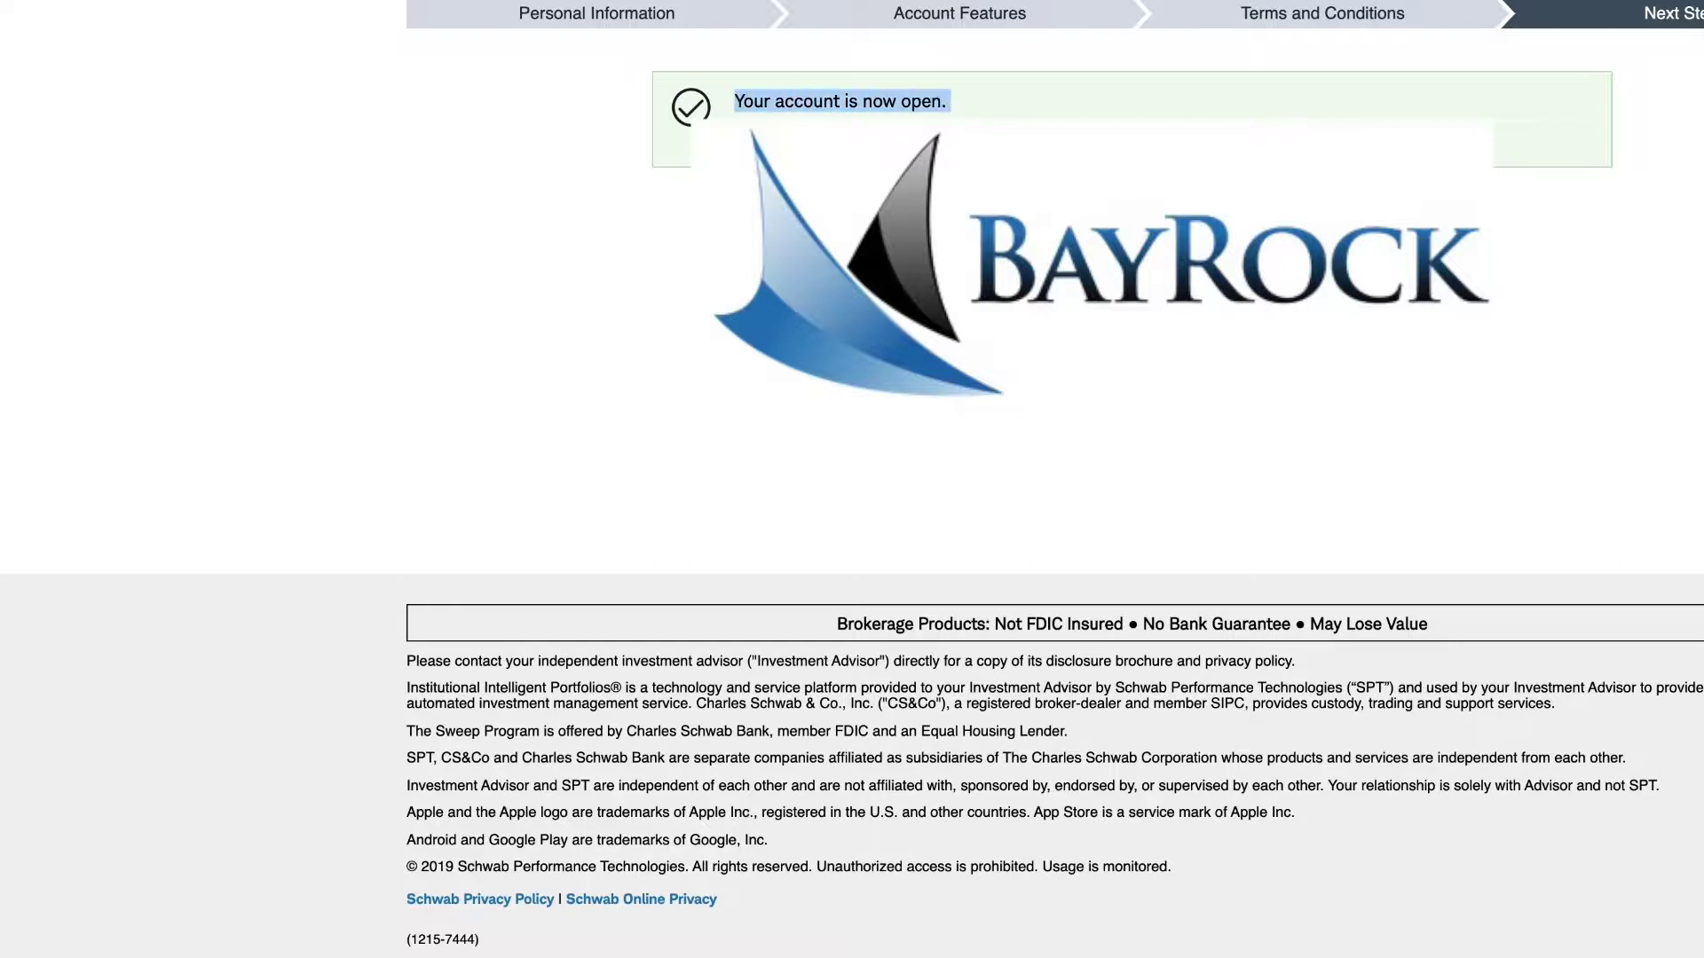
{"action": "left_click", "coordinate": [953, 102]}
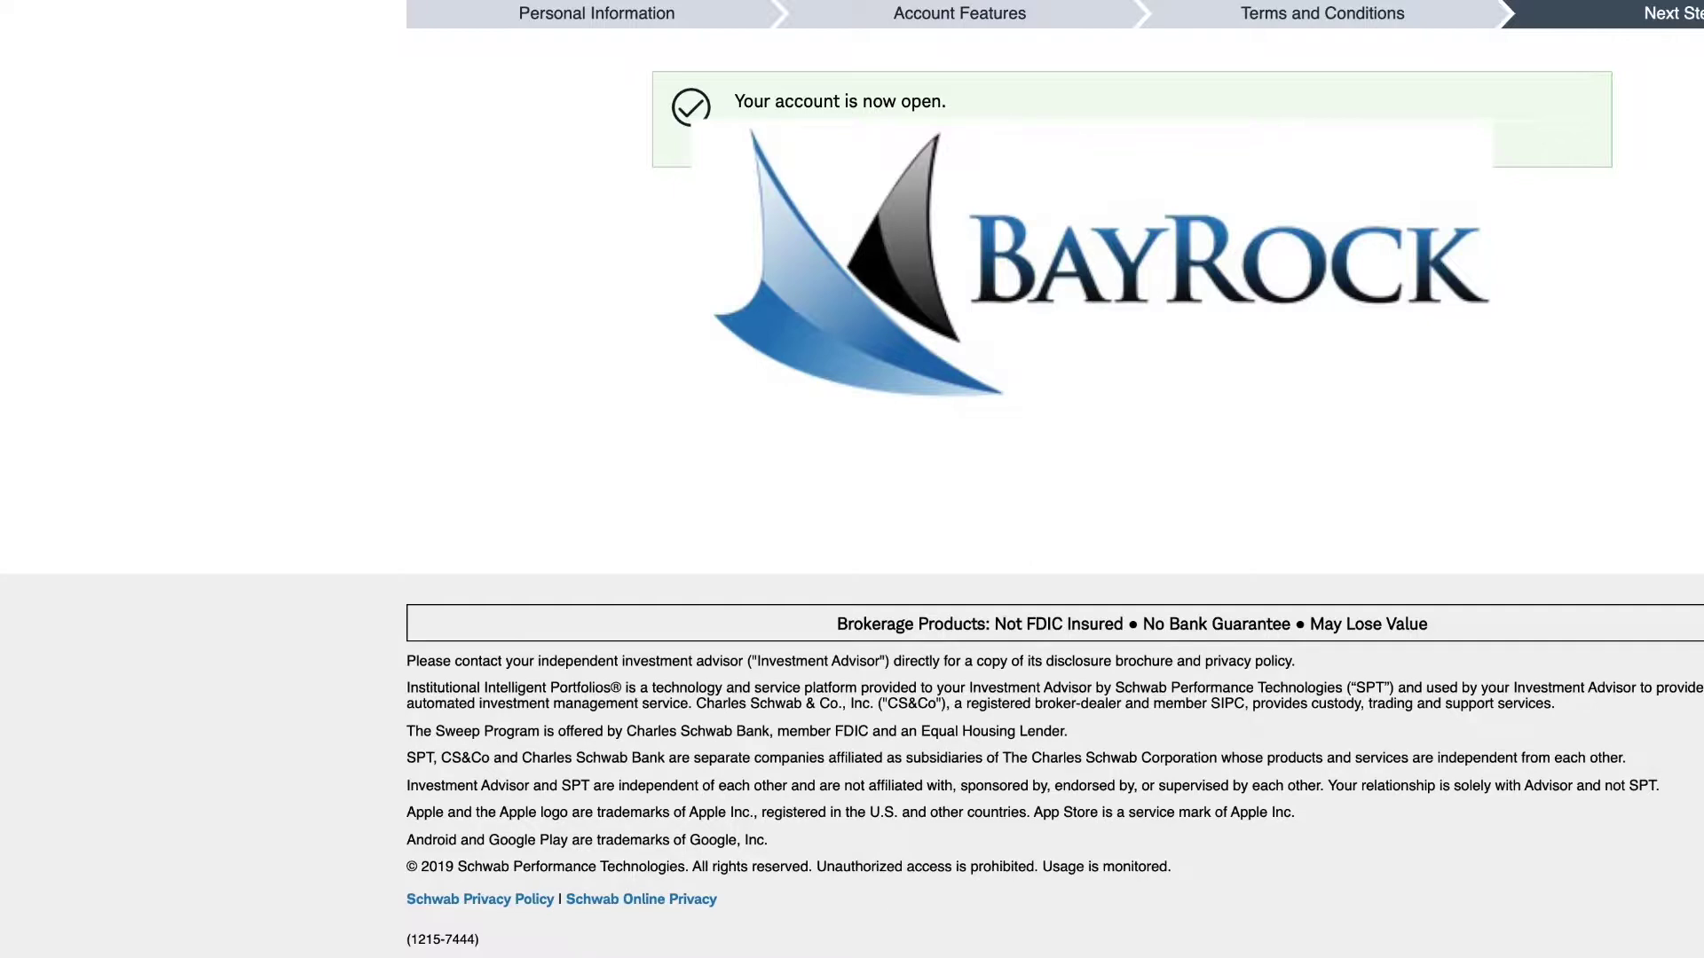
{"action": "left_click", "coordinate": [168, 381]}
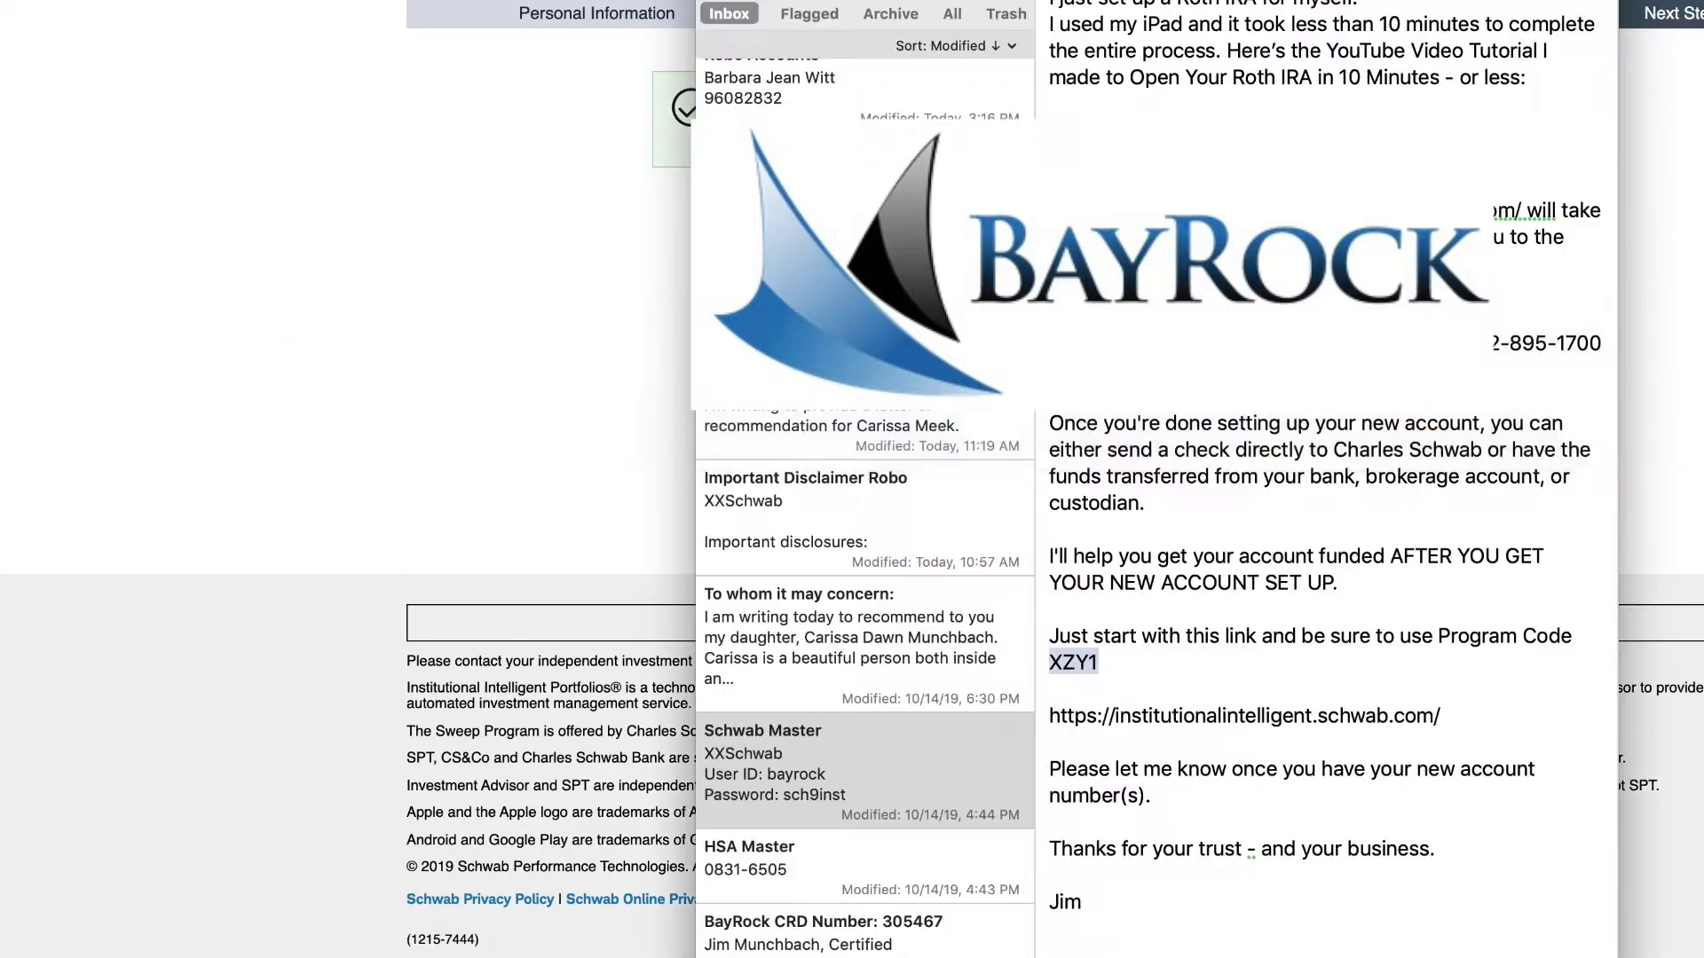
{"action": "scroll", "coordinate": [866, 506], "scroll_direction": "up", "scroll_amount": 3}
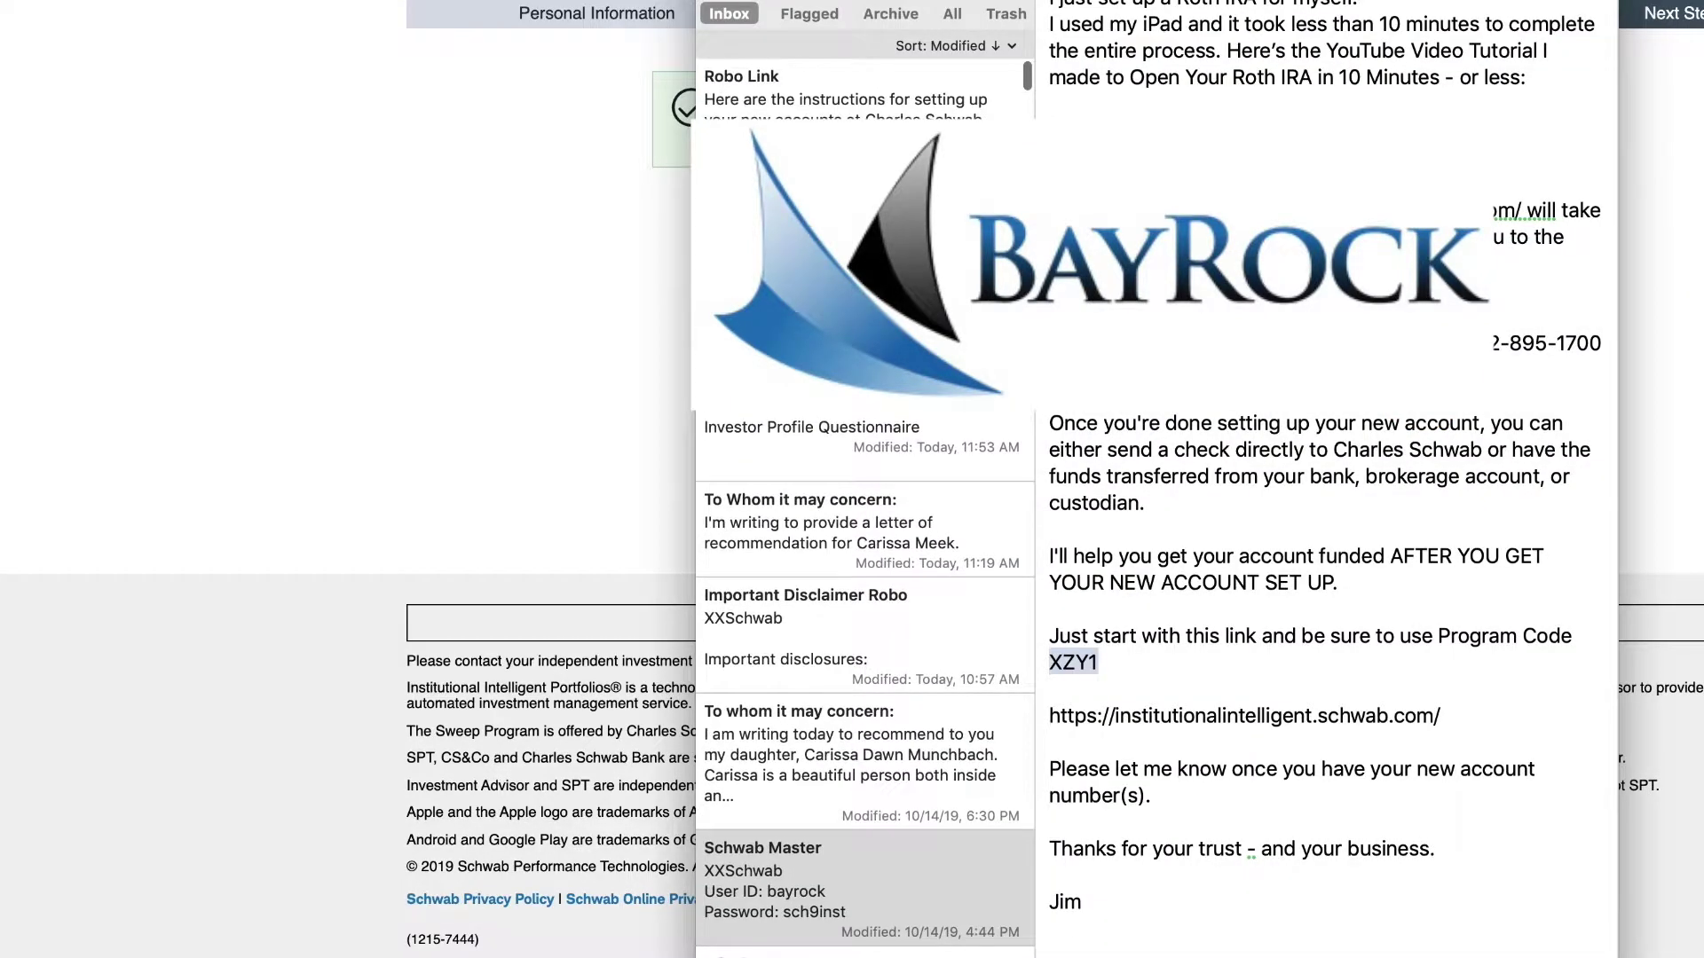
{"action": "key", "text": "super+Tab"}
{"action": "key", "text": "super+Tab"}
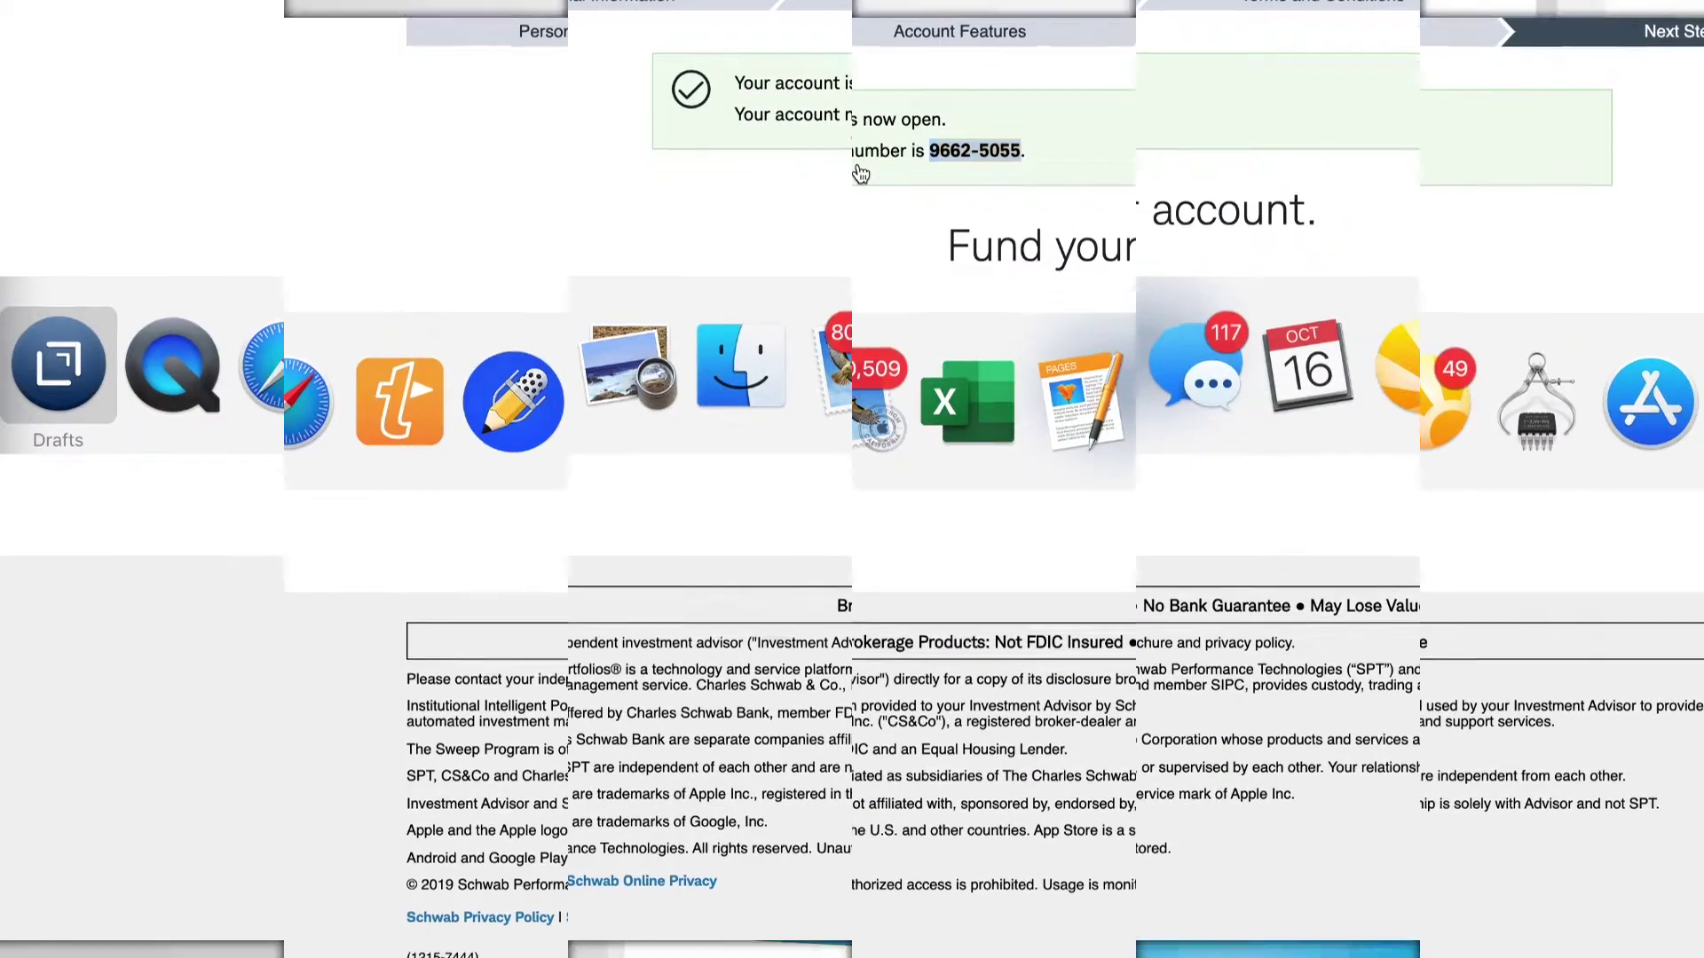